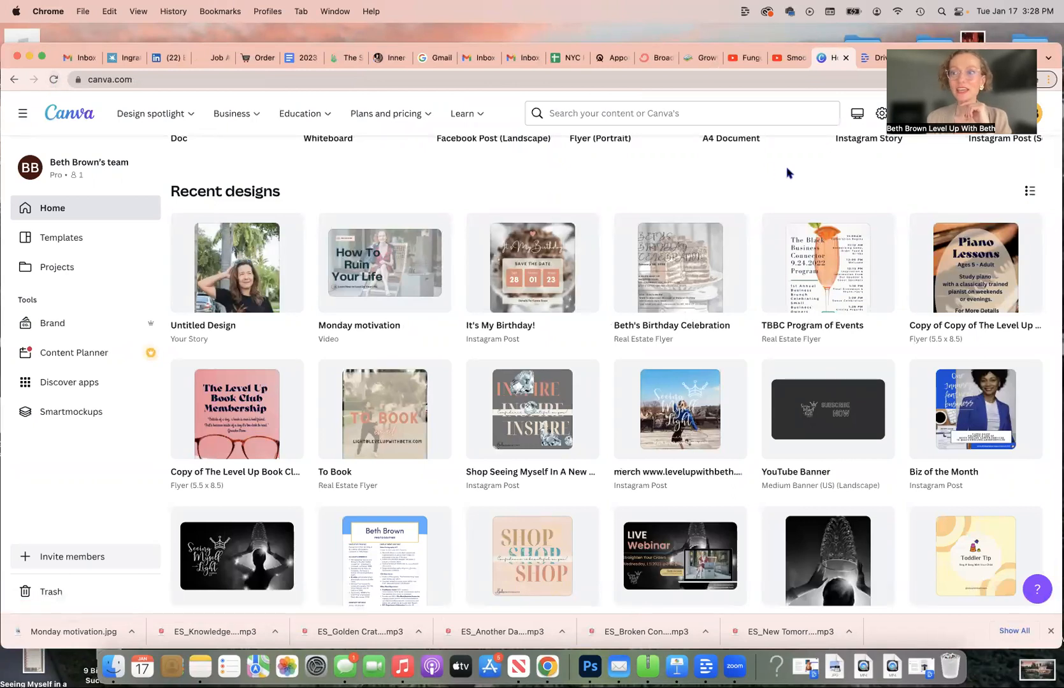
Open the Piano Lessons flyer from the recent designs to view it, and return to the home page
click(943, 252)
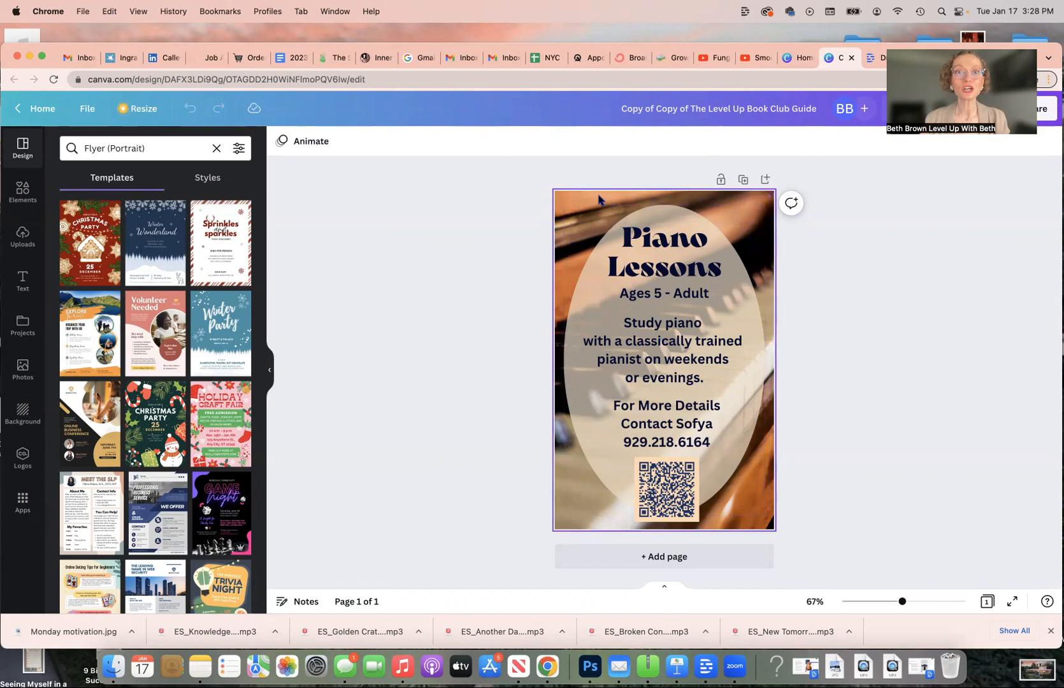
click(799, 59)
scroll(704, 307, up, 5)
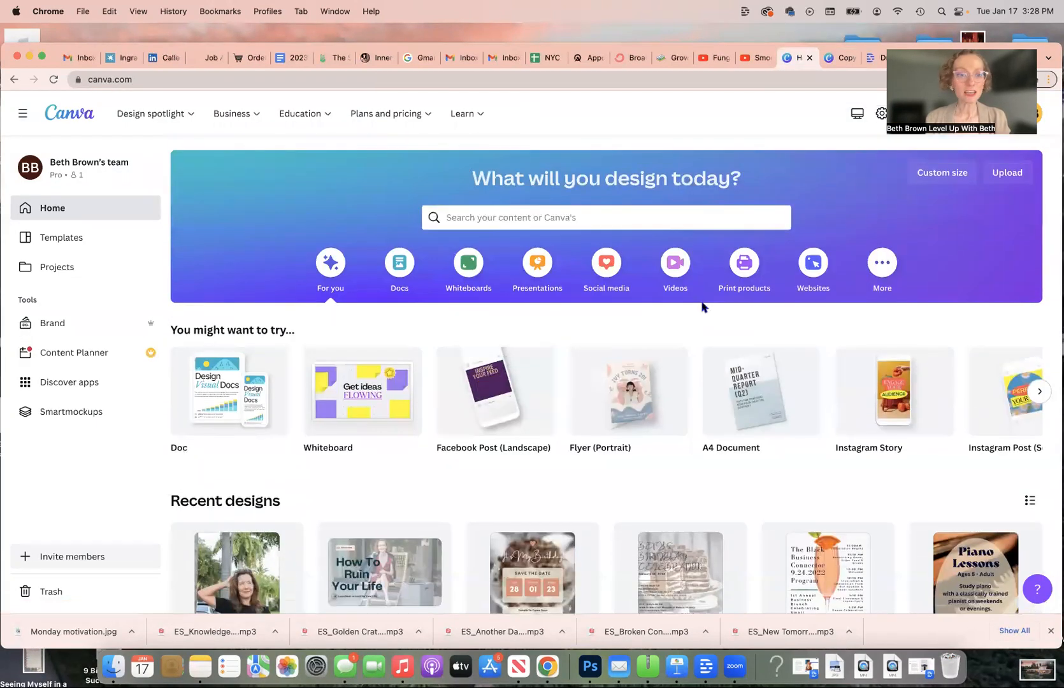
Look through the suggested design types on the home page, from Doc to Poster, and return to the start of the row
scroll(702, 306, down, 1)
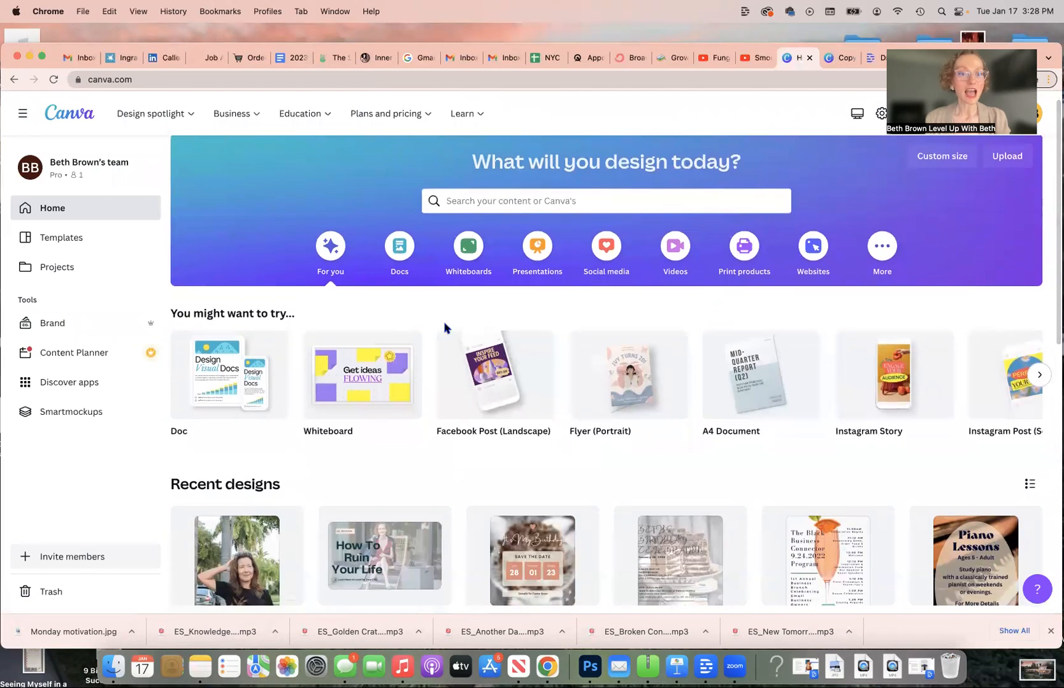
mouse_move(208, 384)
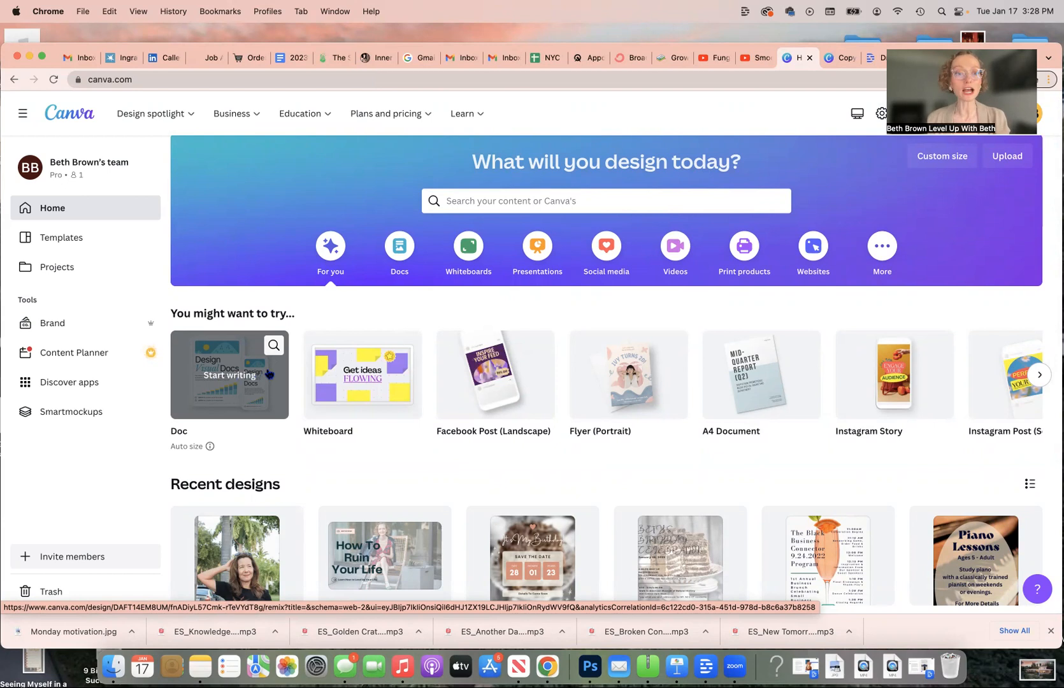
scroll(831, 392, right, 2)
scroll(830, 390, right, 10)
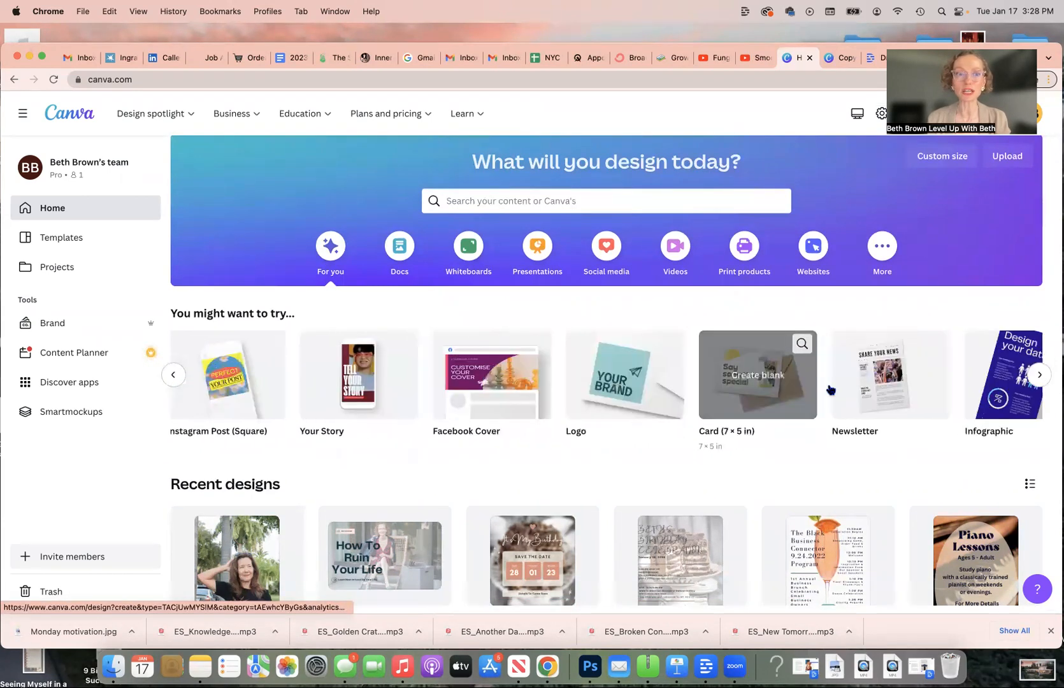
scroll(831, 390, right, 1)
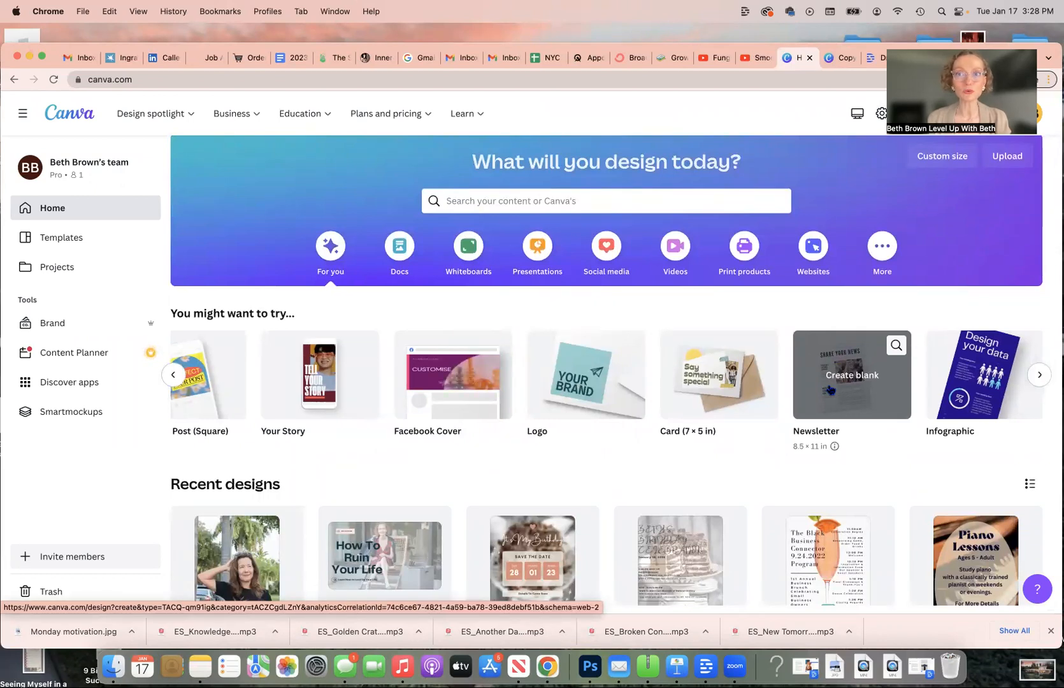
scroll(831, 390, right, 8)
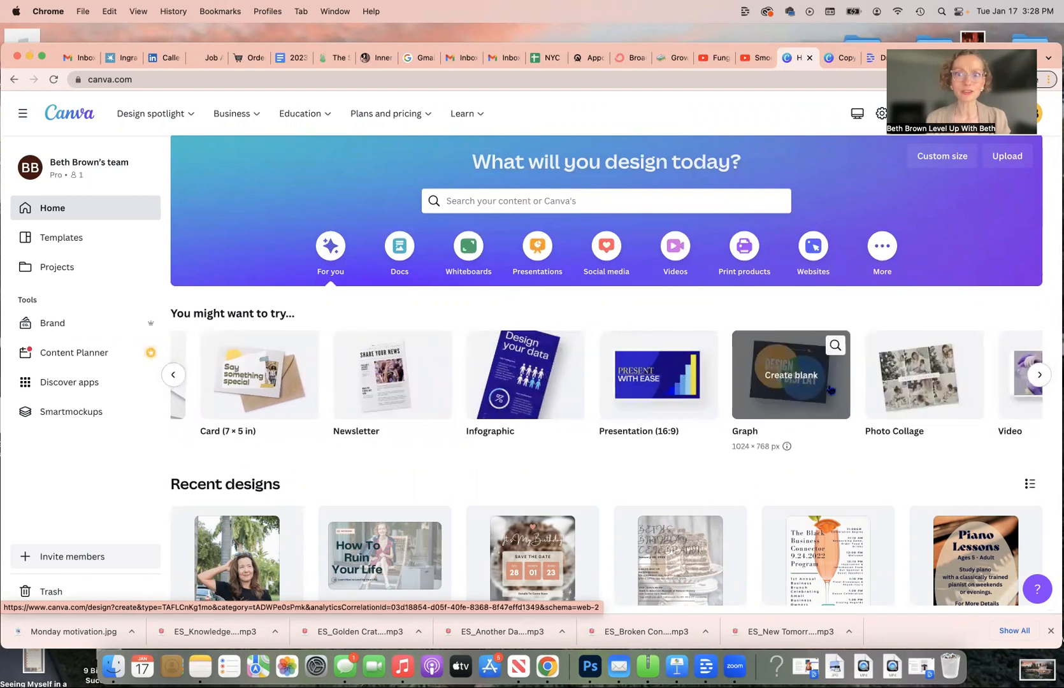
scroll(831, 390, right, 3)
scroll(831, 390, right, 3)
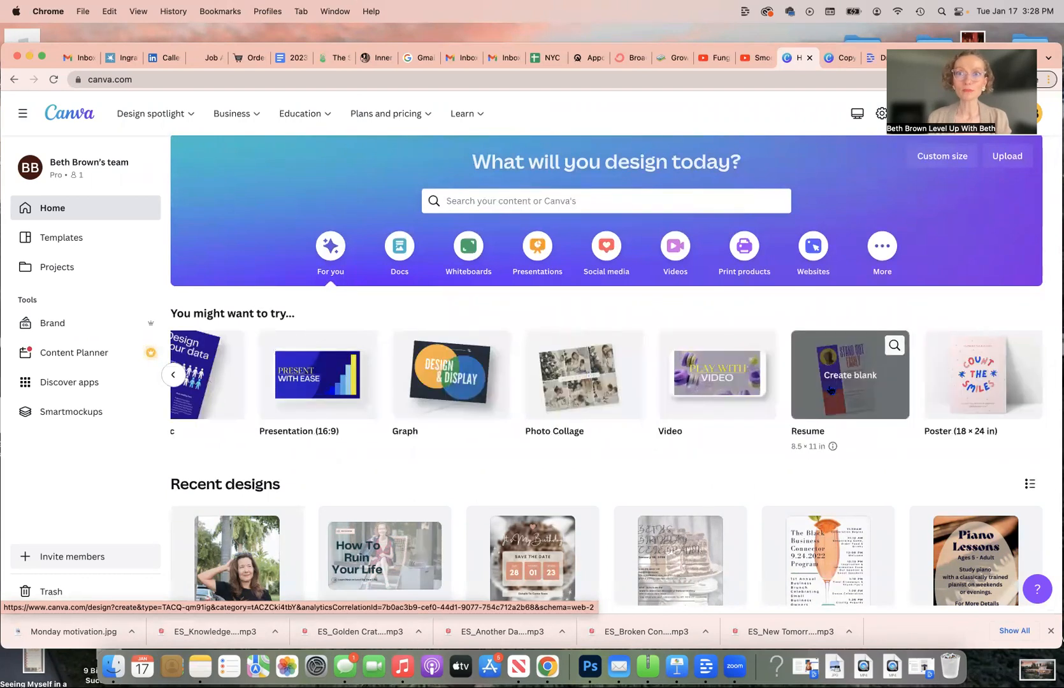
scroll(831, 390, left, 10)
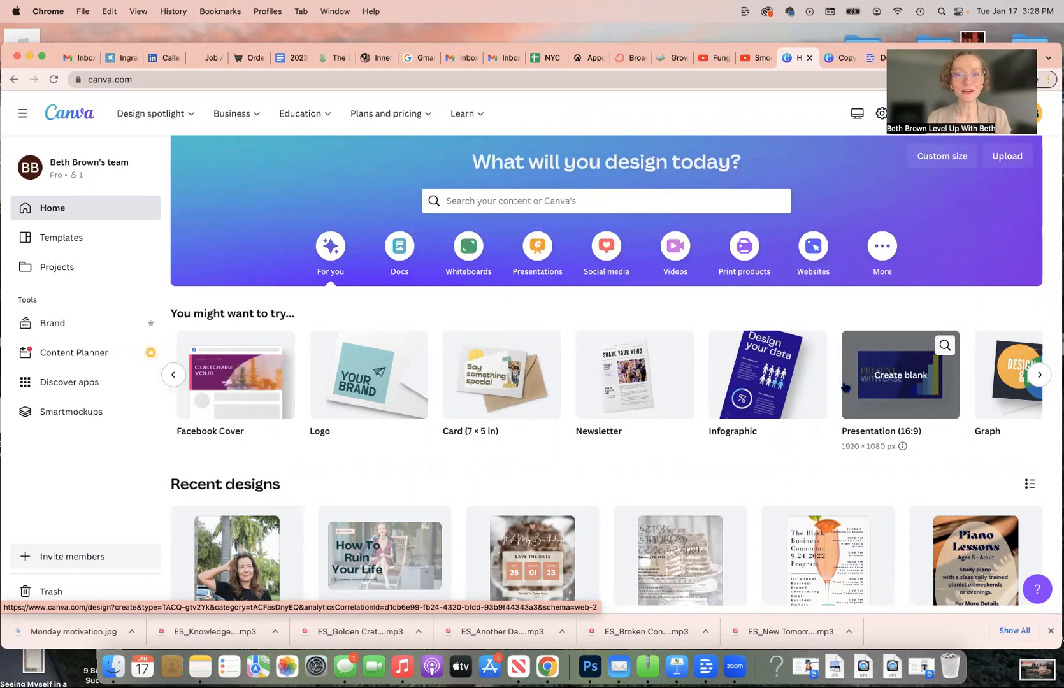
click(173, 376)
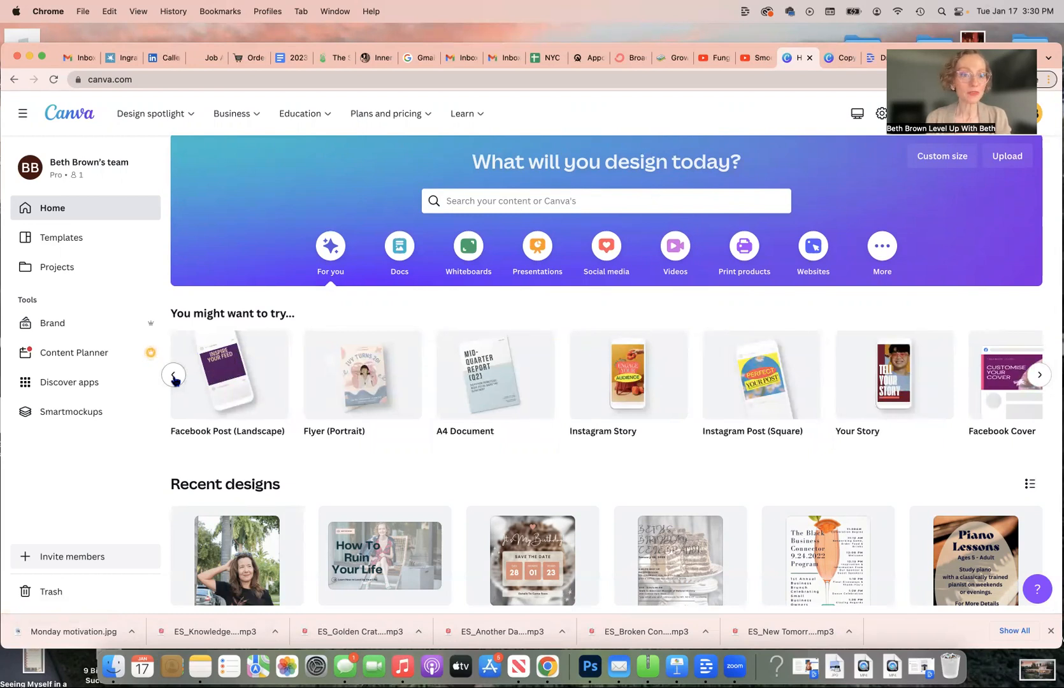
click(173, 375)
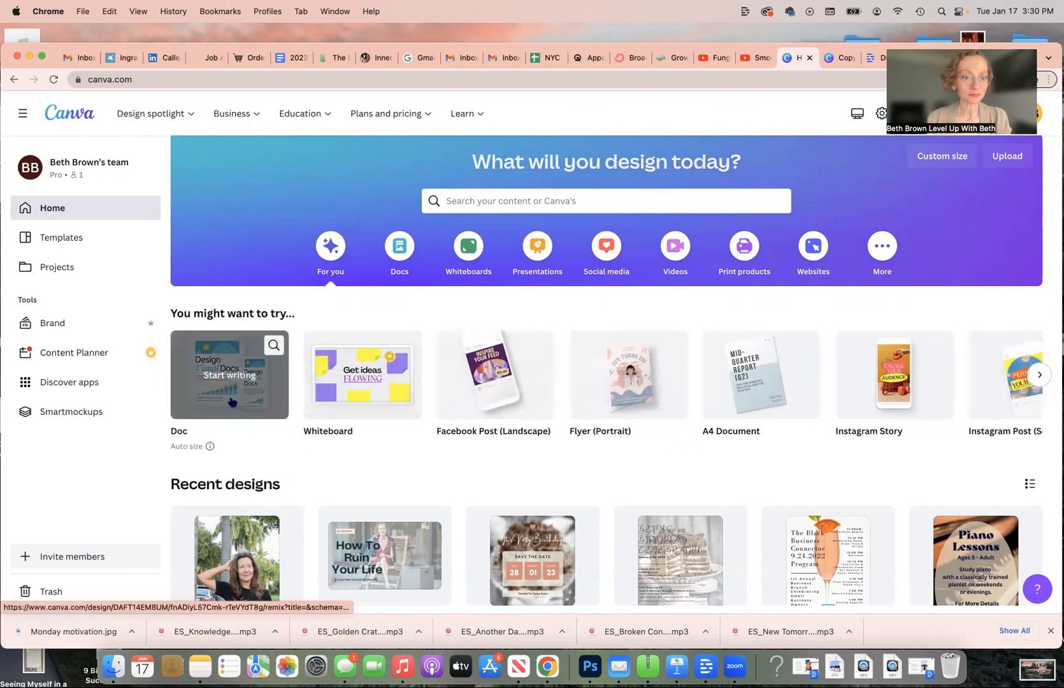
Create a blank Flyer (Portrait) design, 8.5 × 11 in, from the suggested design types
scroll(399, 402, right, 5)
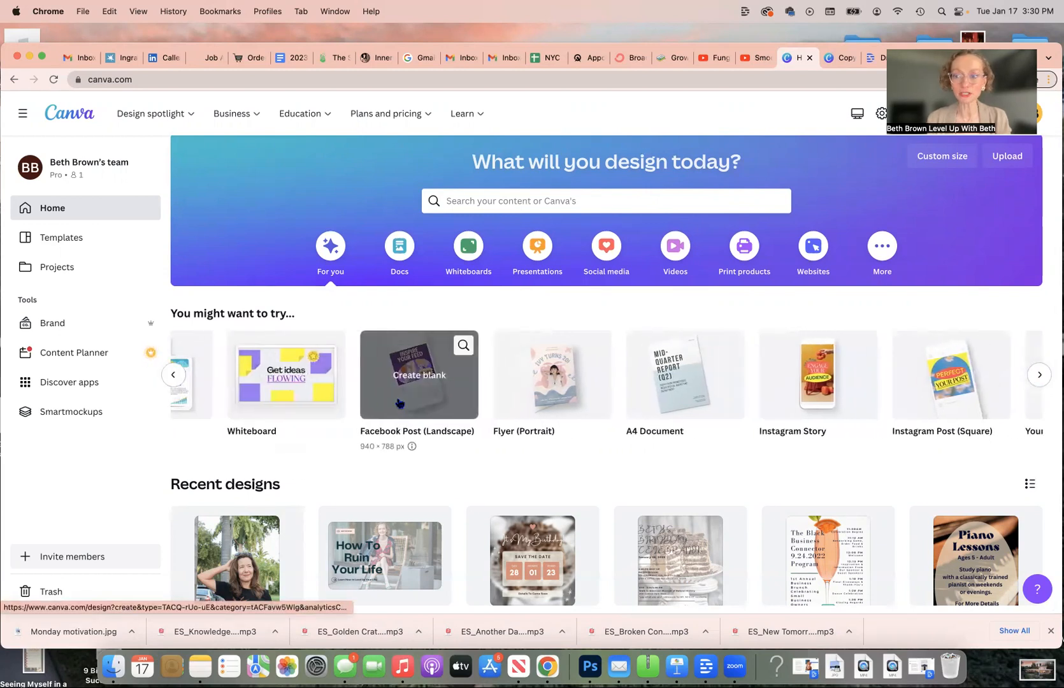
scroll(399, 403, right, 2)
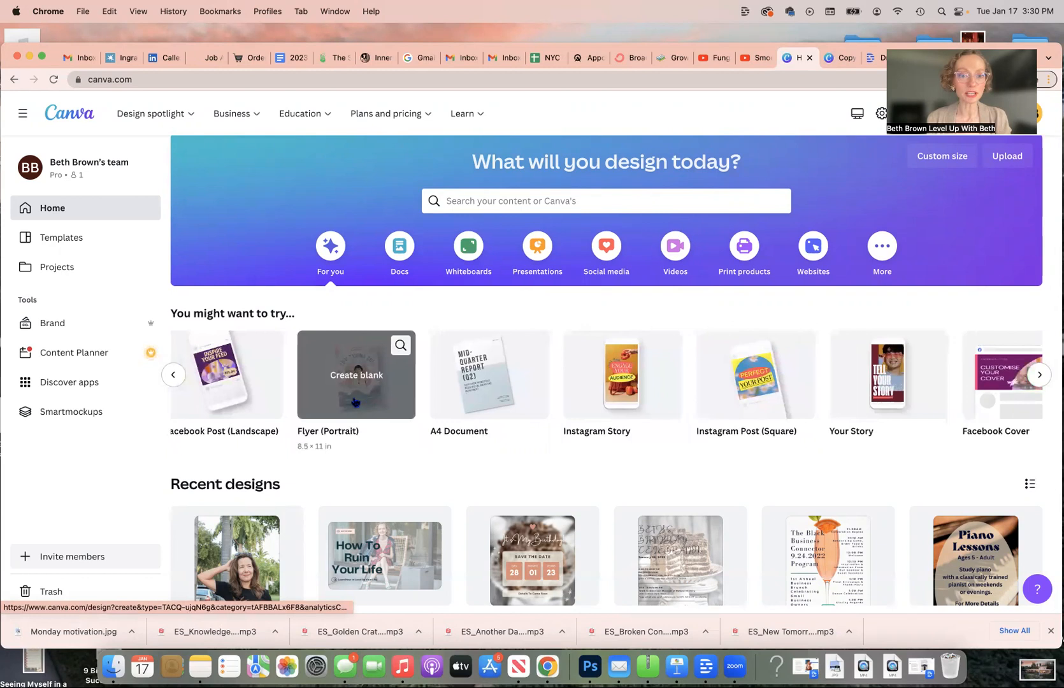
click(355, 402)
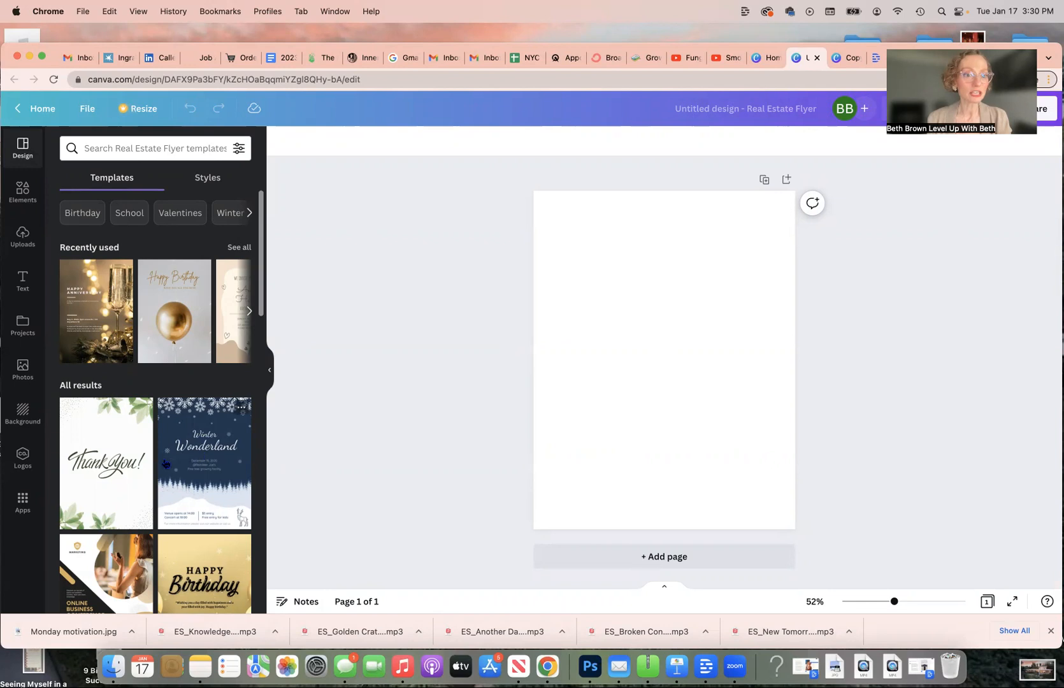
Examine the suggested flyer templates and return to the start of the template list
scroll(165, 463, down, 10)
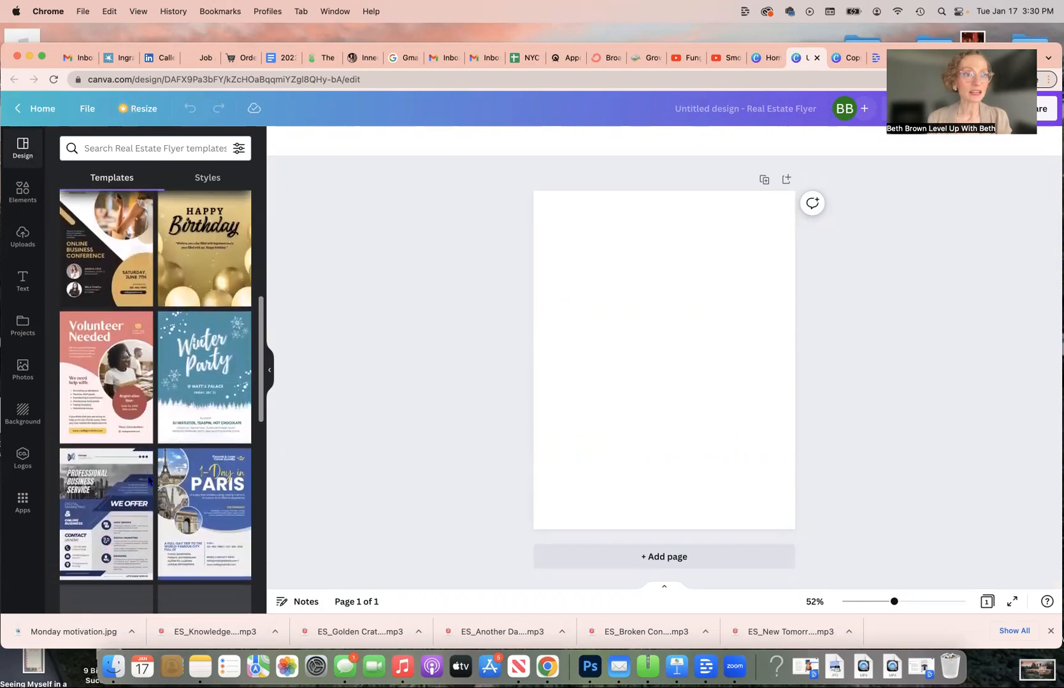
scroll(148, 481, down, 15)
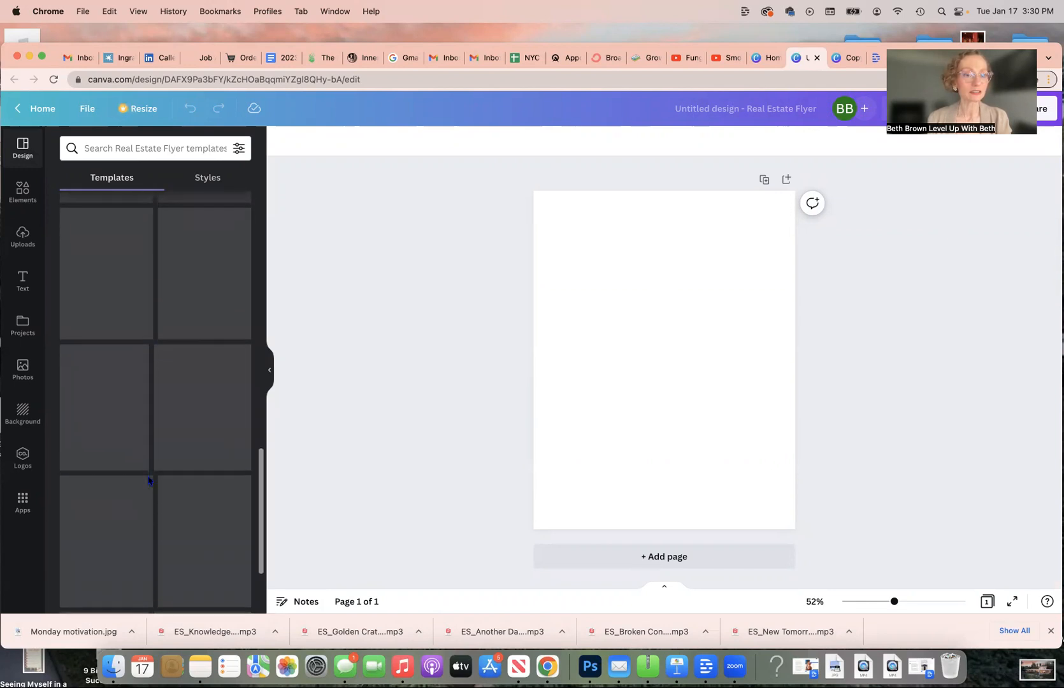
scroll(149, 481, down, 5)
scroll(149, 481, down, 10)
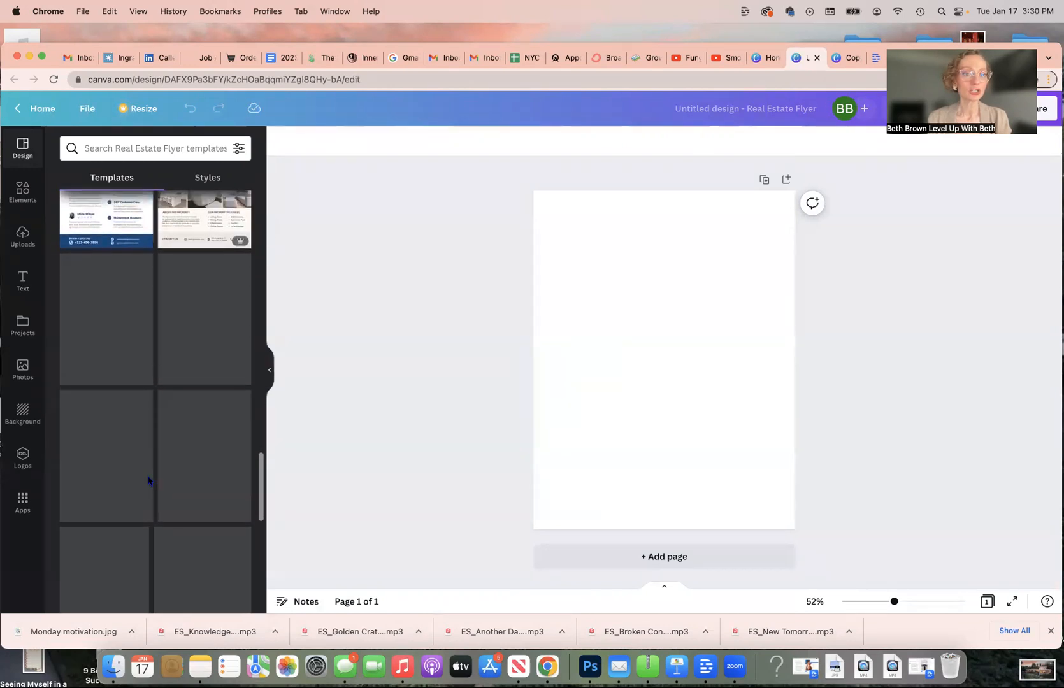
scroll(148, 481, down, 10)
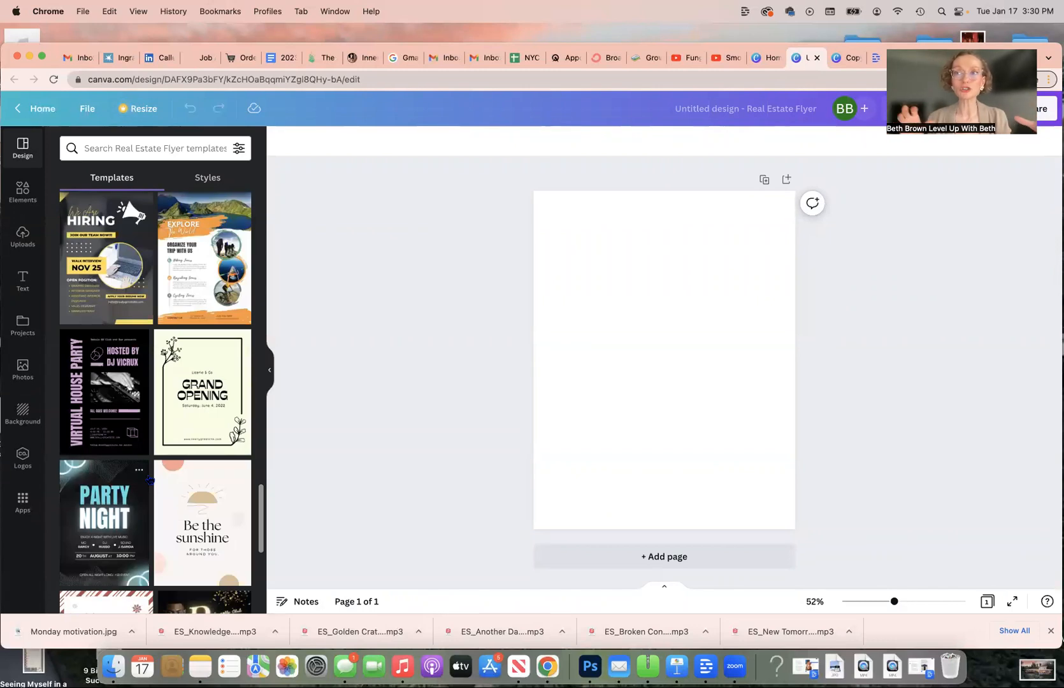
scroll(149, 481, up, 10)
scroll(149, 481, up, 5)
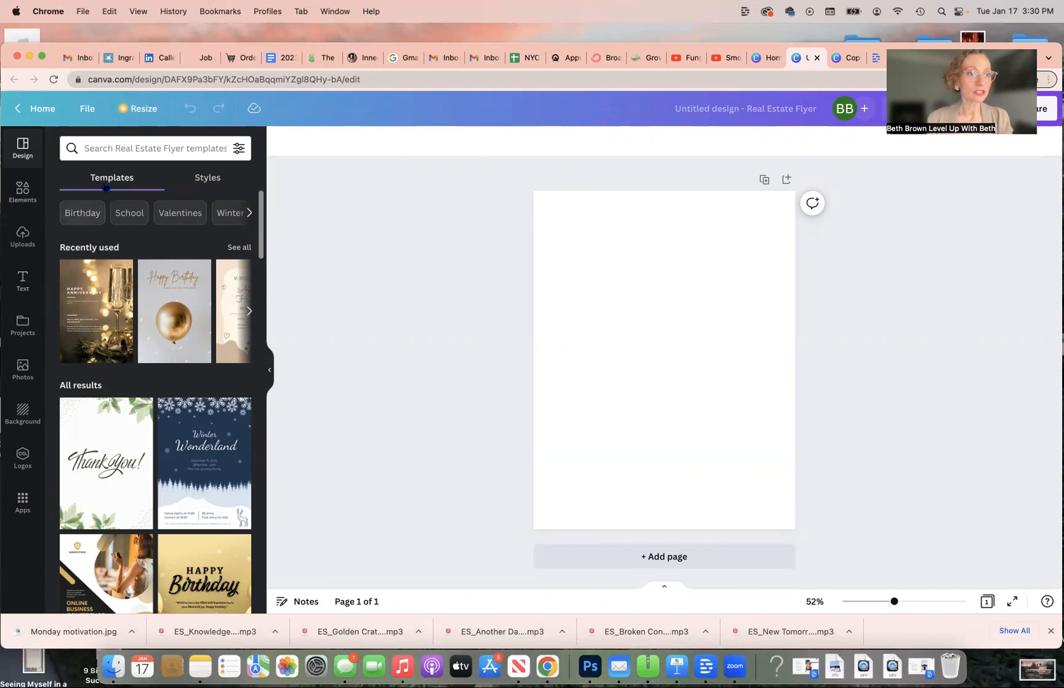
Search the flyer templates for the recent term "photo shoot" and look through the results
click(130, 150)
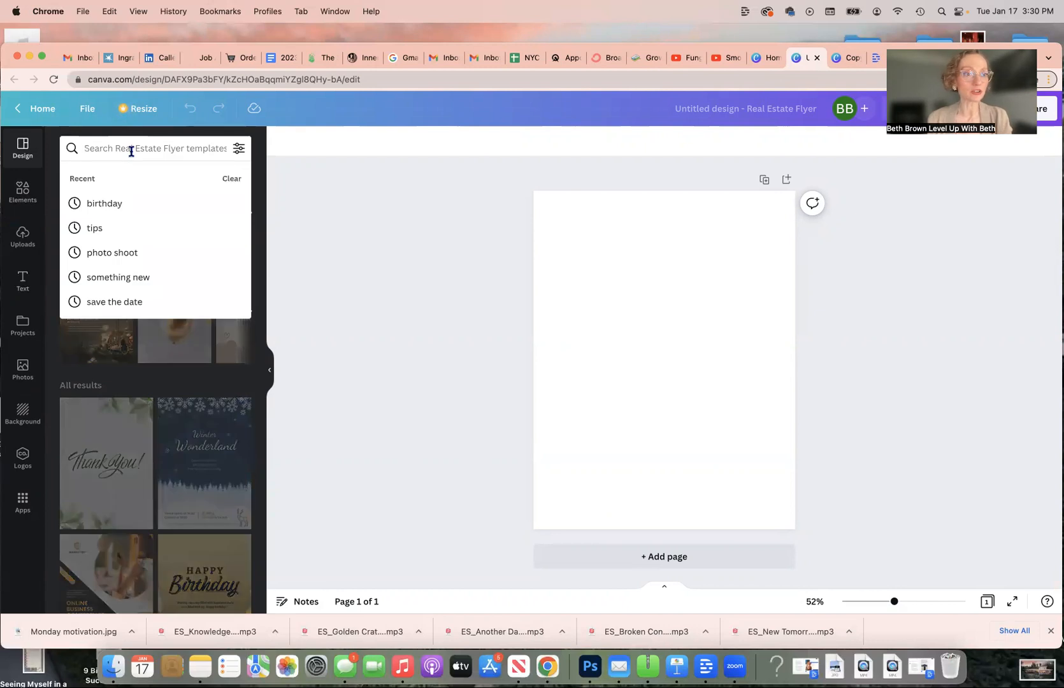
click(115, 253)
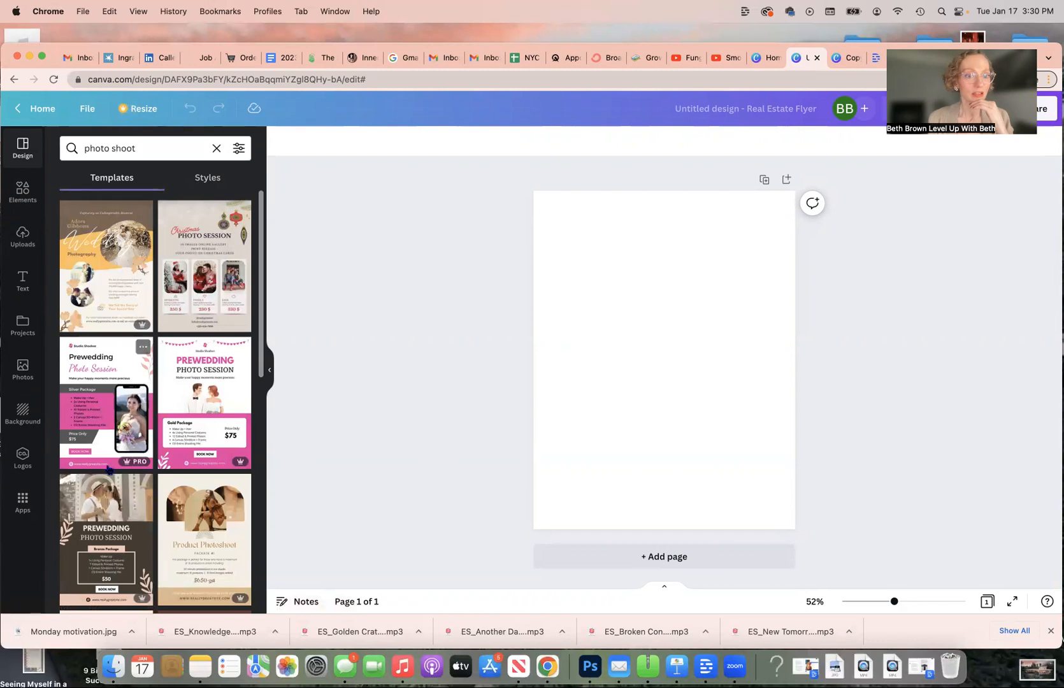
scroll(109, 383, down, 10)
scroll(110, 471, down, 2)
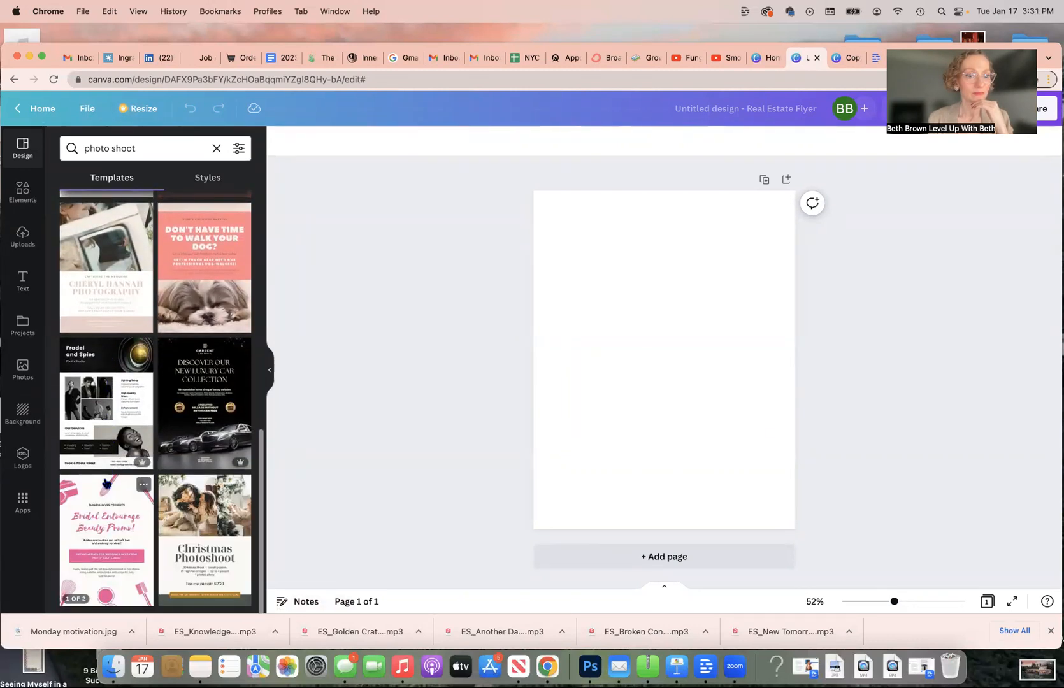
scroll(107, 484, up, 12)
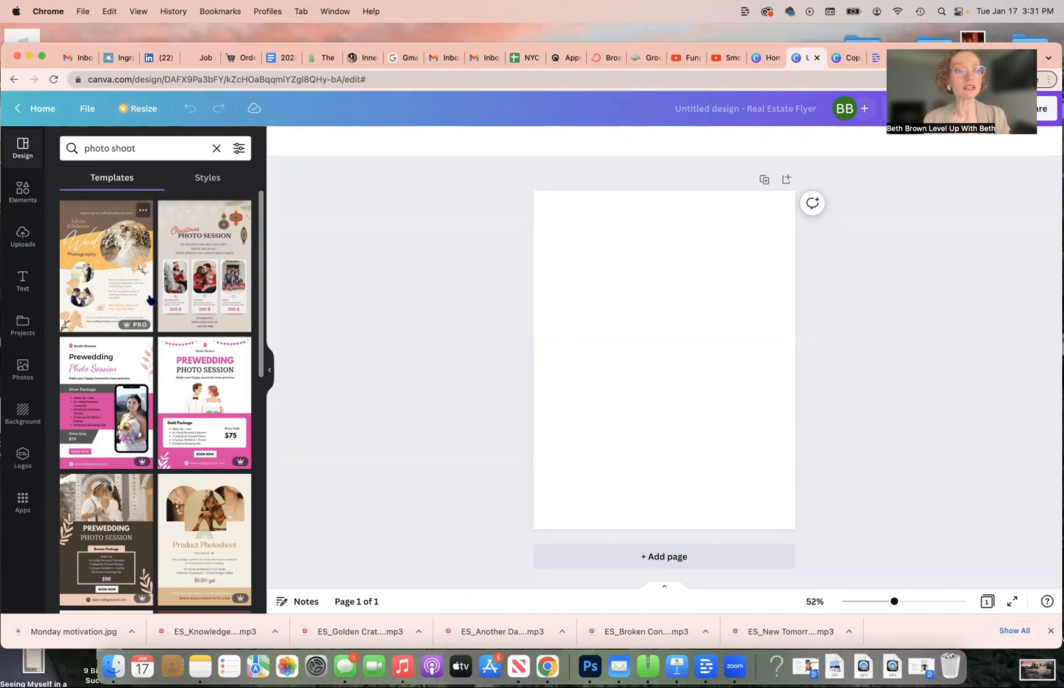
scroll(146, 328, down, 10)
scroll(145, 329, up, 10)
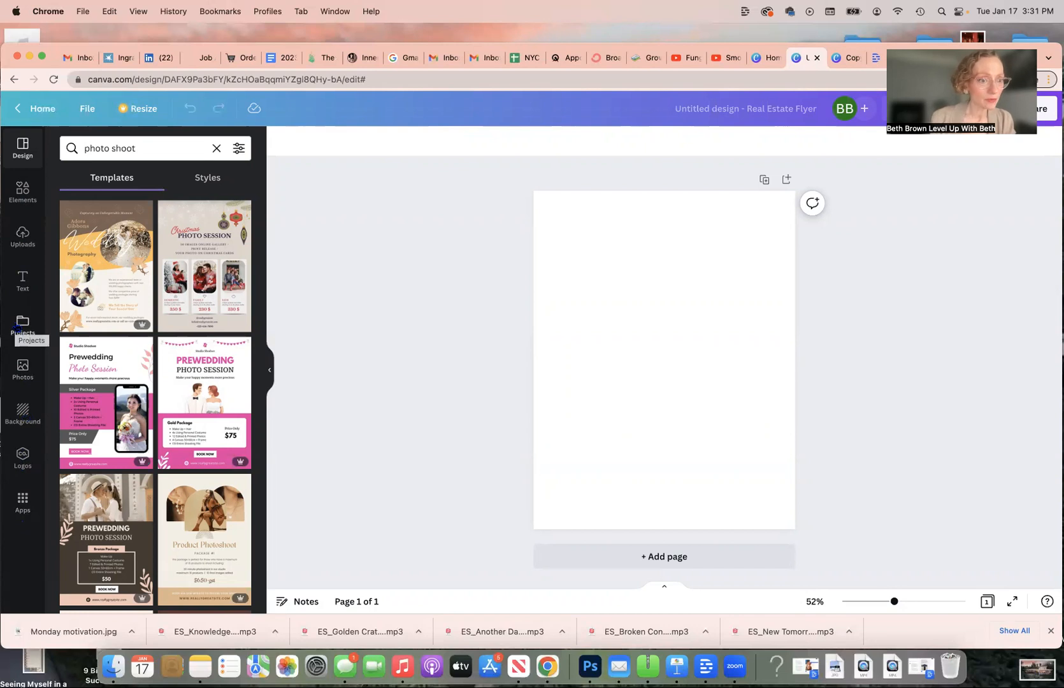
Open the stock photo library and look through the trending photos
click(22, 367)
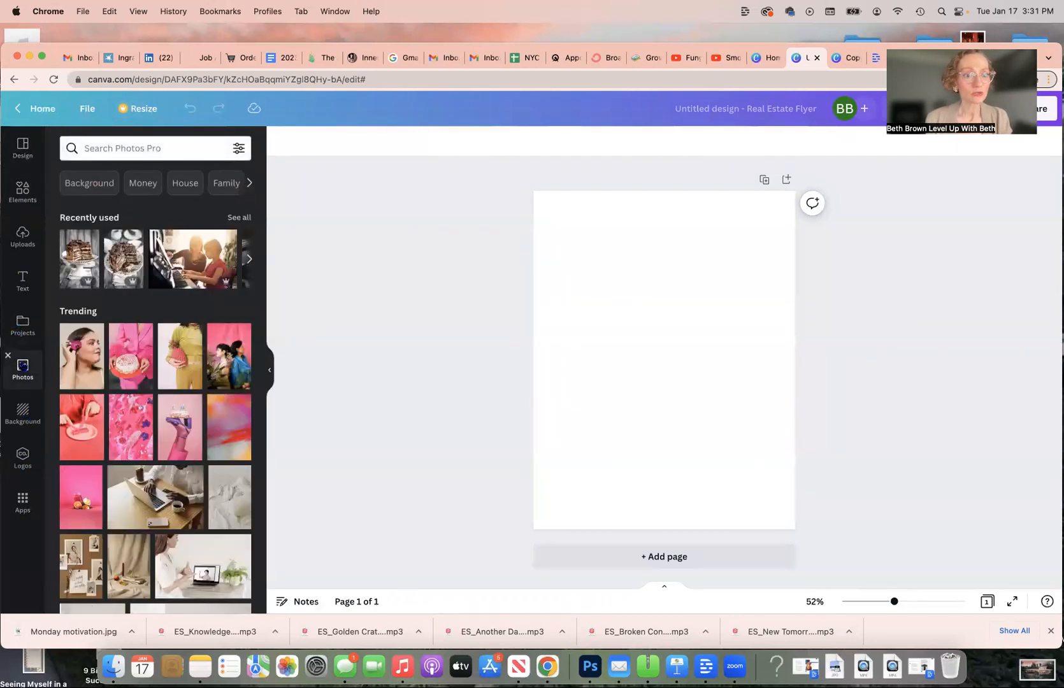
scroll(95, 401, down, 6)
scroll(97, 401, down, 5)
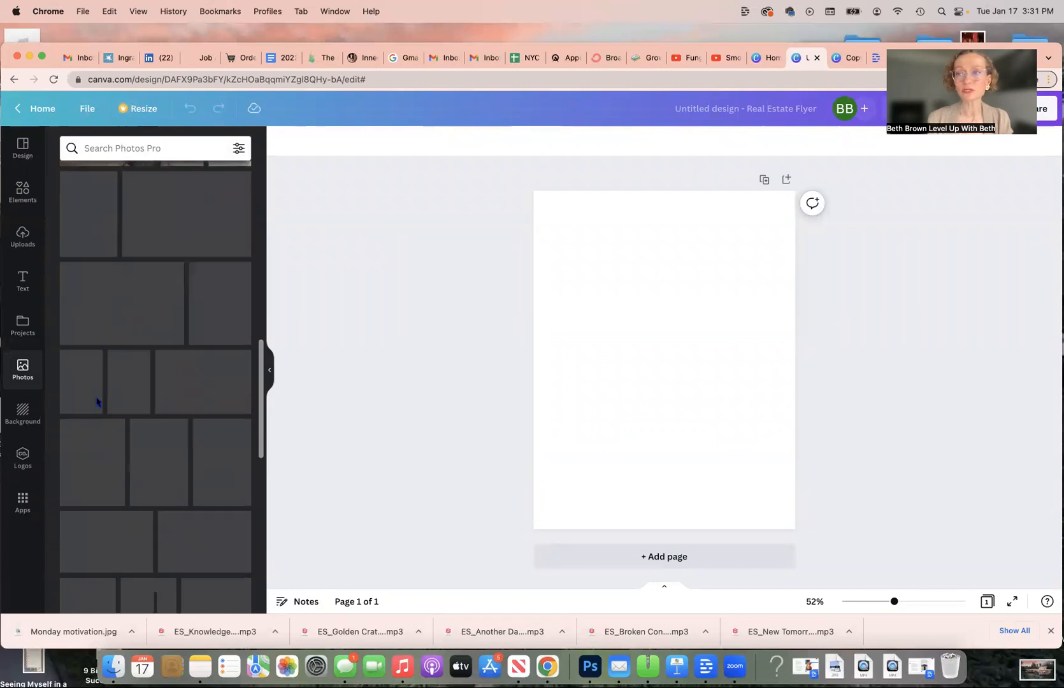
scroll(96, 404, up, 10)
scroll(155, 389, up, 3)
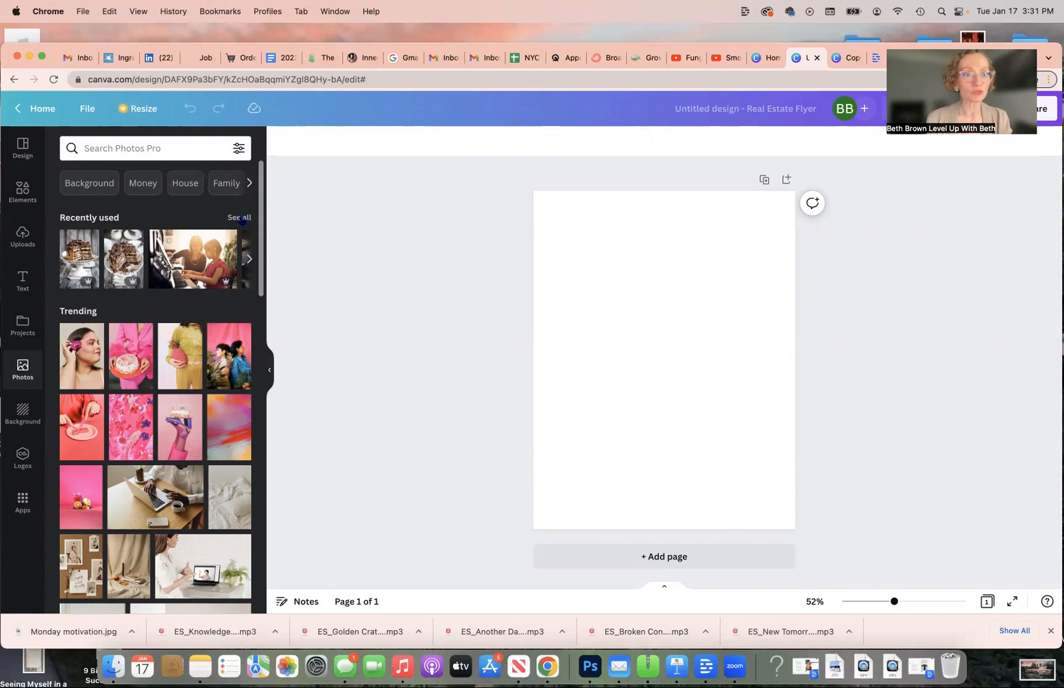
Search the stock photos for "camera" and fill the flyer page with the photo of a laptop, coffee cup and camera on a bed
click(147, 148)
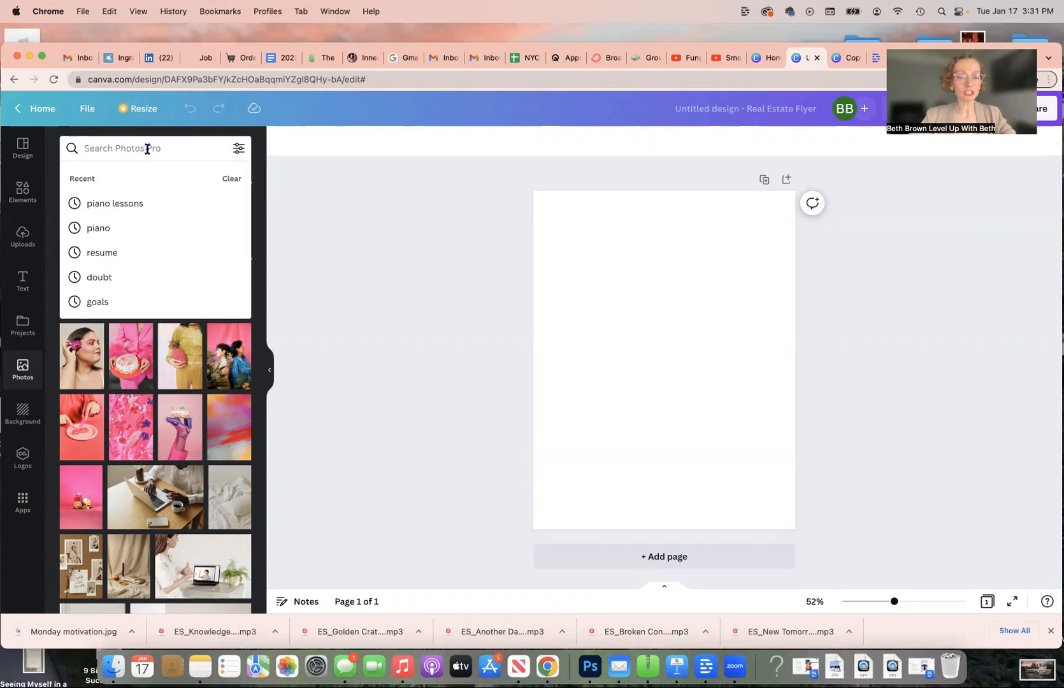
text(camera)
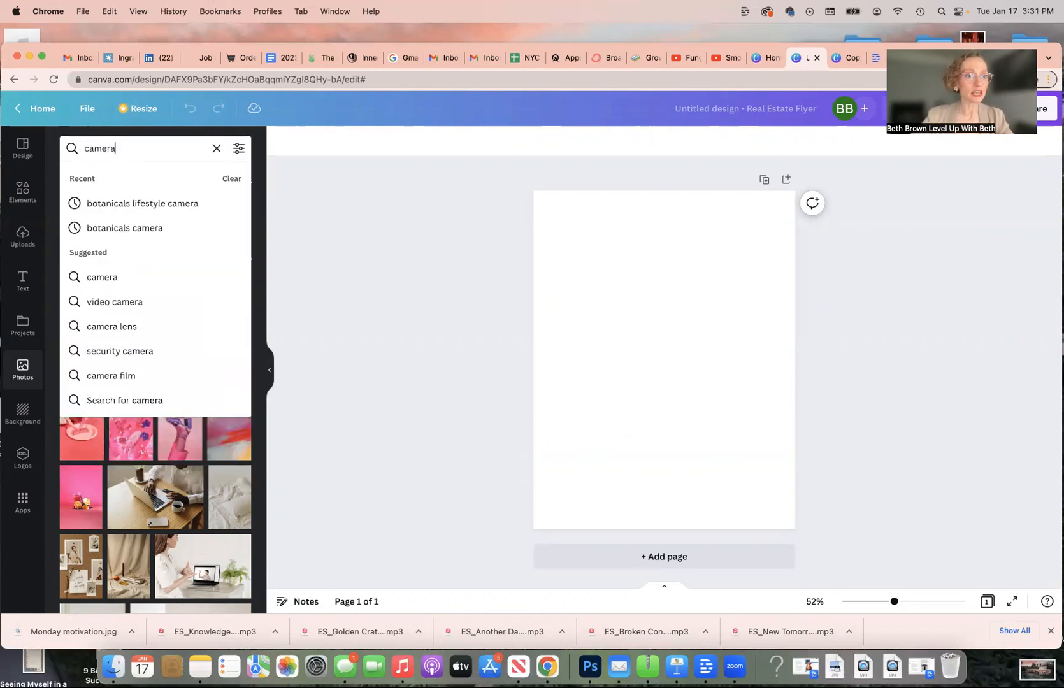
key(Return)
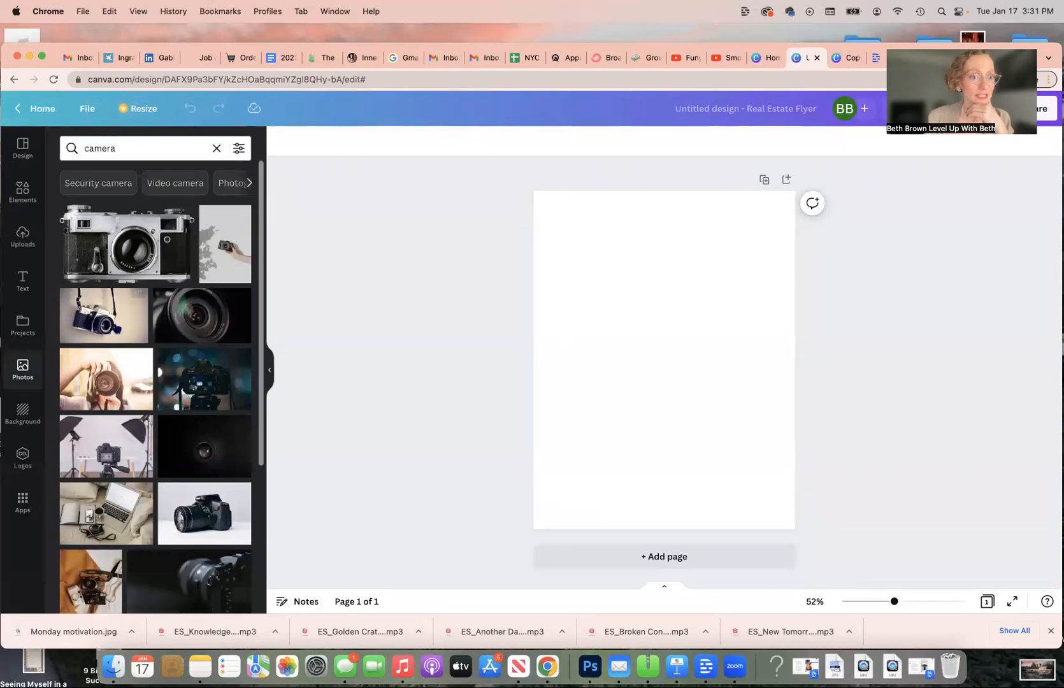
scroll(109, 358, down, 5)
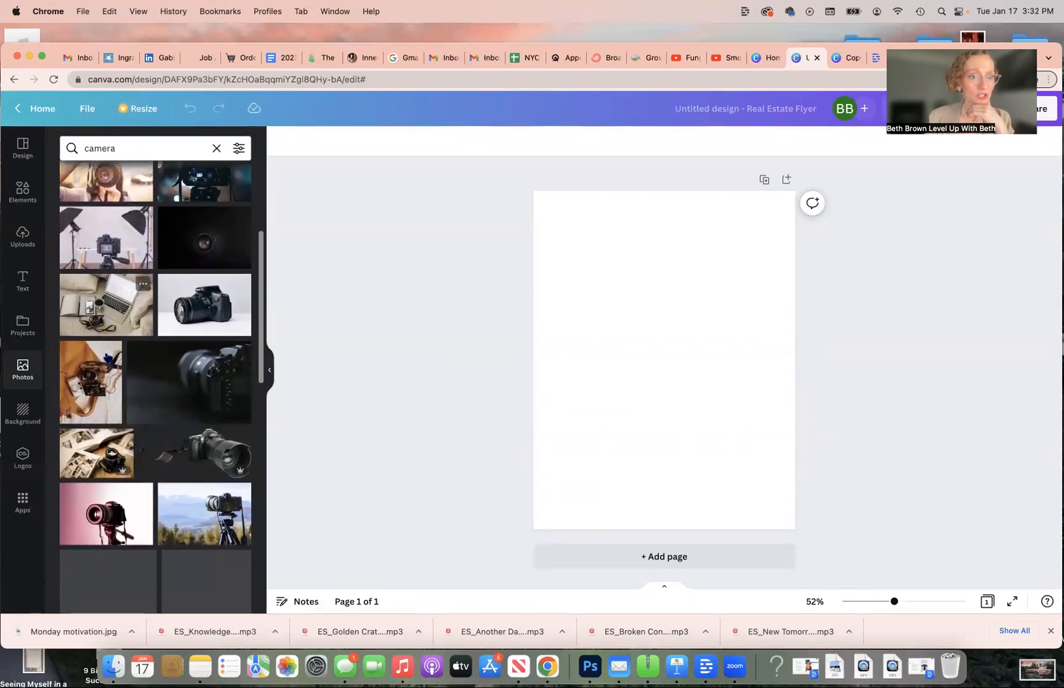
scroll(108, 358, down, 3)
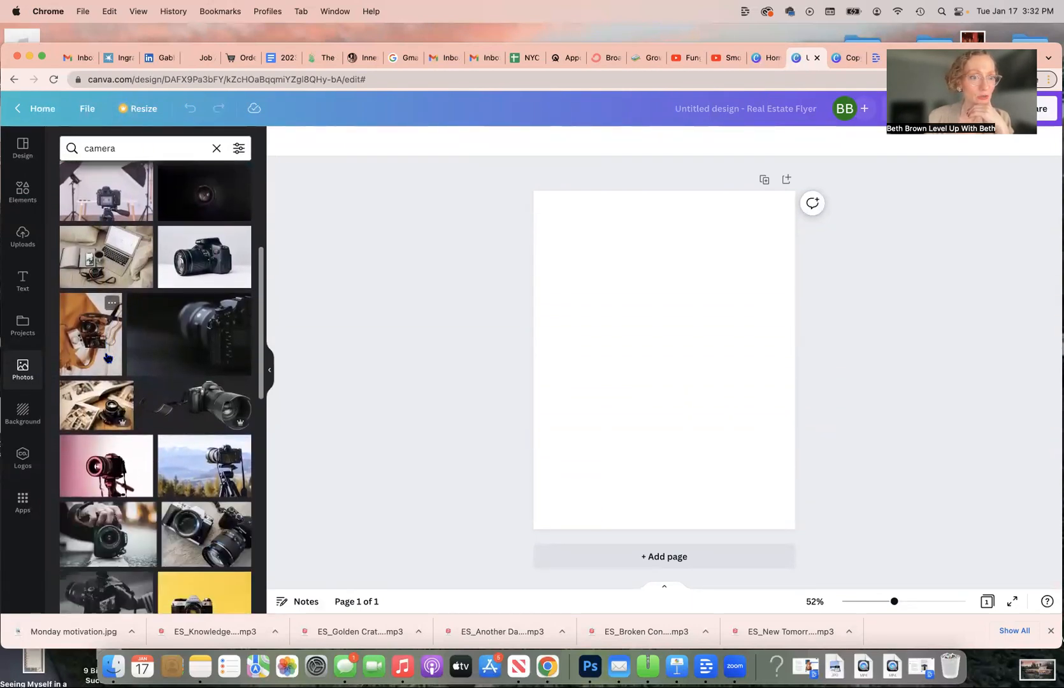
drag(96, 233, 545, 235)
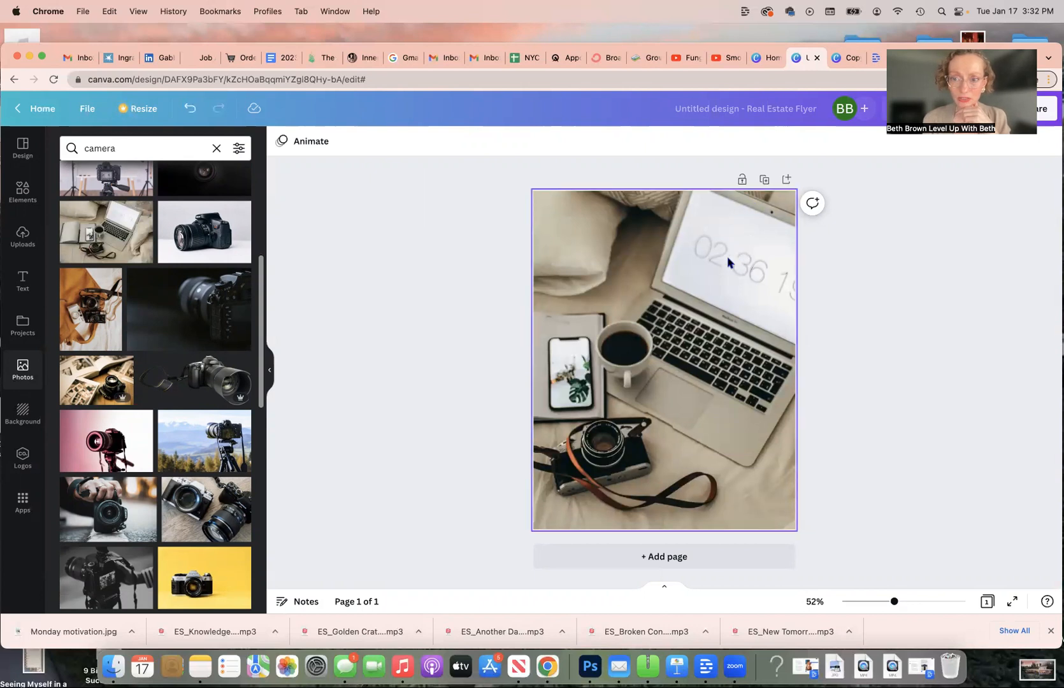
Find the camera photo with stacked books and a jar of white flowers and make it the flyer's background
scroll(159, 383, down, 2)
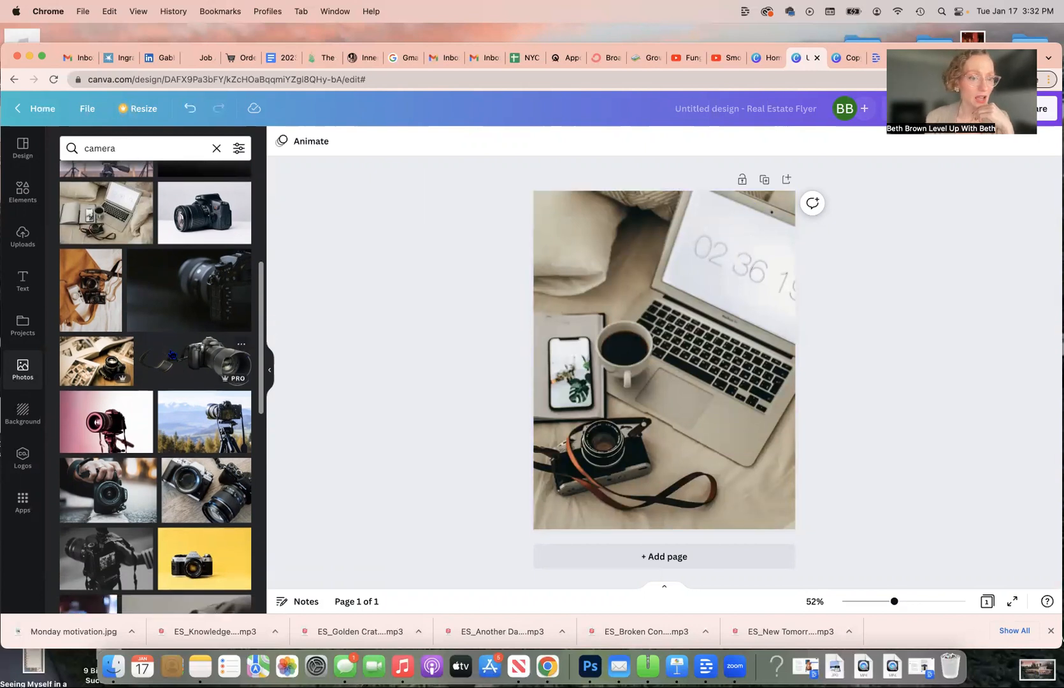
scroll(96, 332, down, 10)
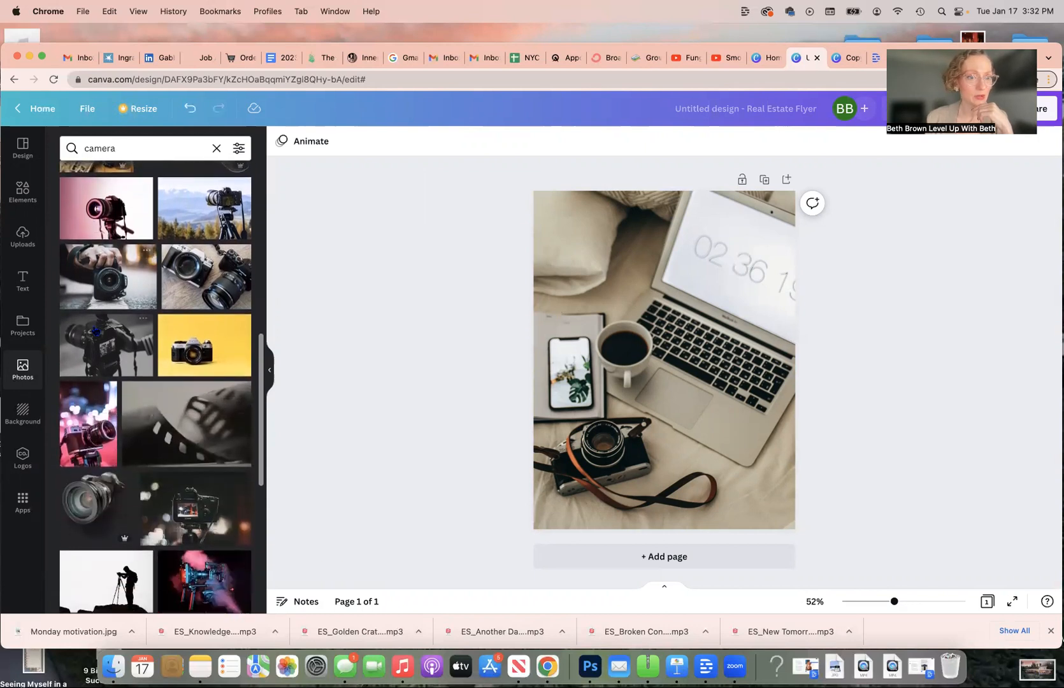
scroll(96, 330, down, 4)
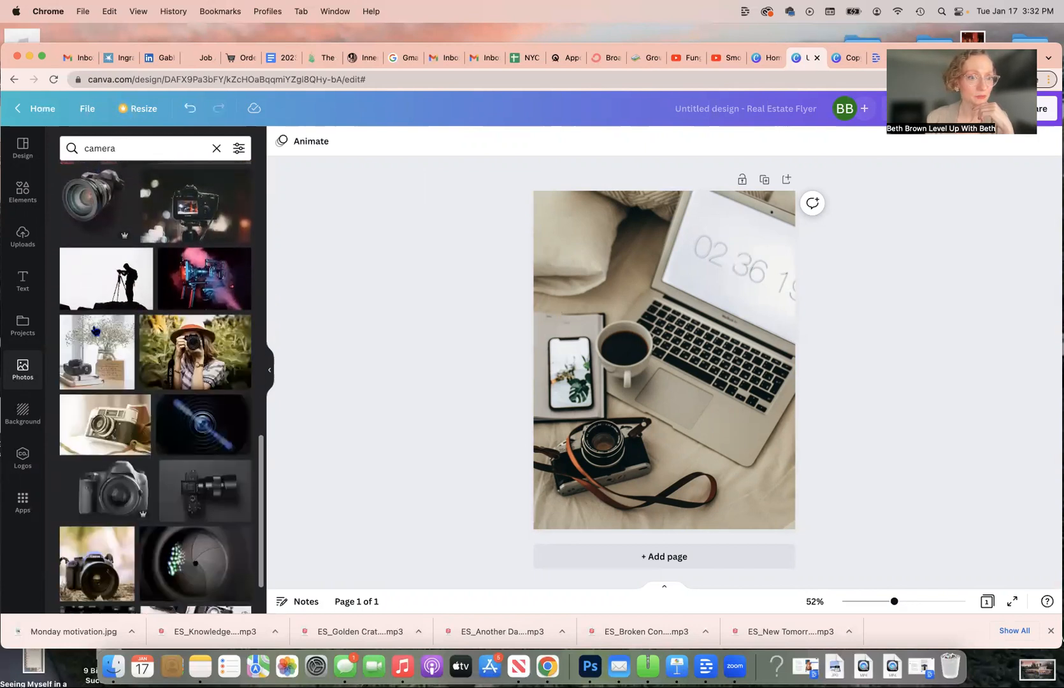
scroll(96, 331, down, 1)
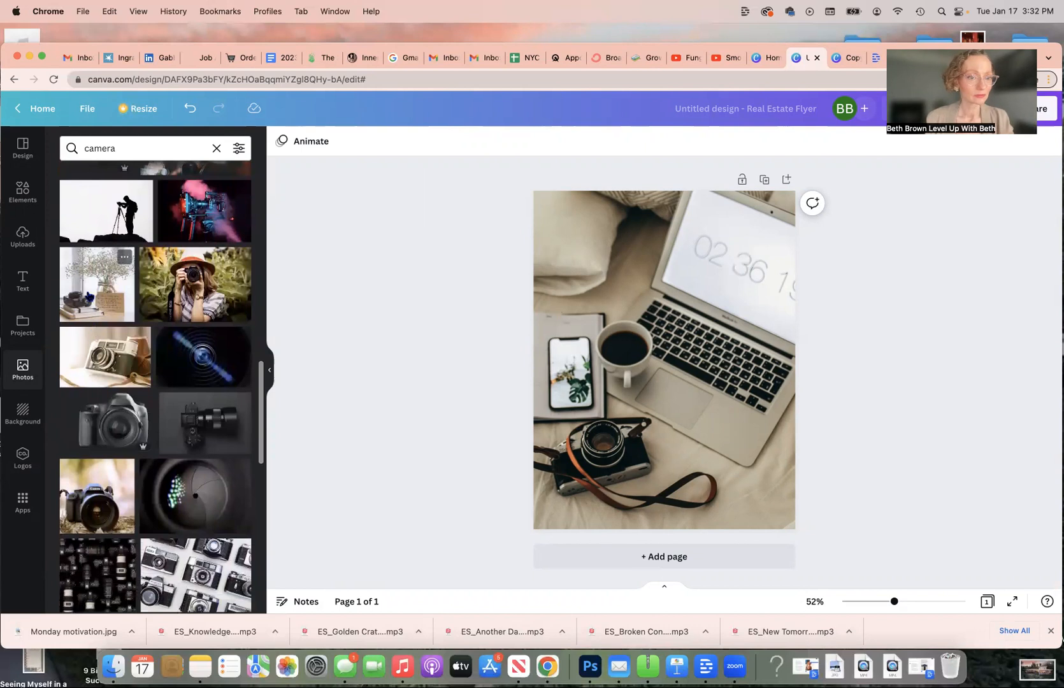
drag(97, 284, 544, 234)
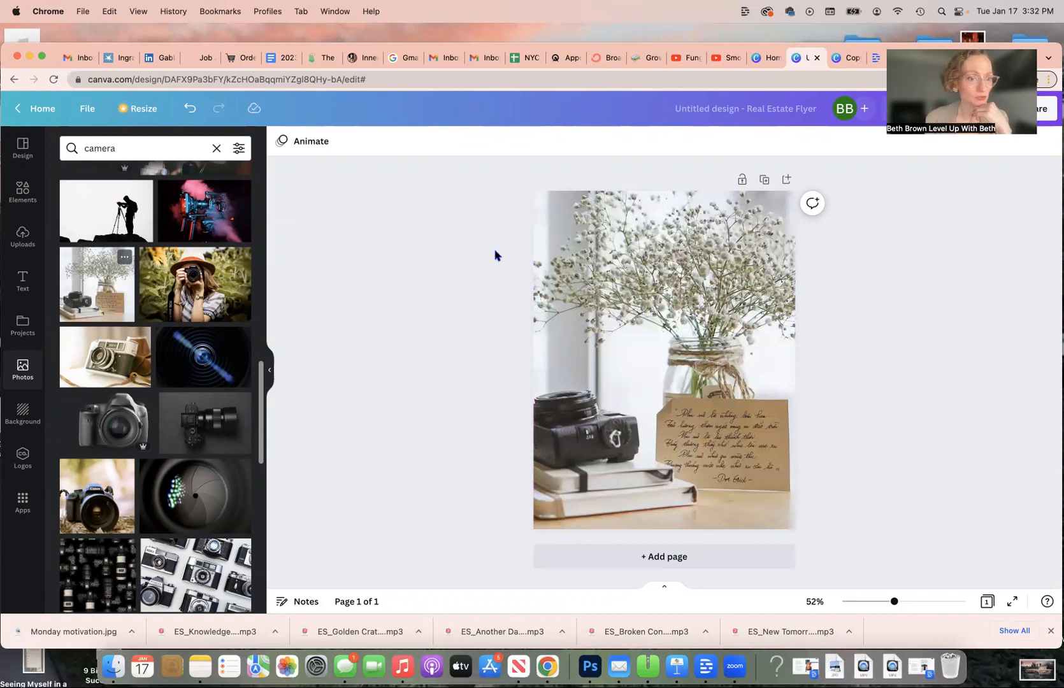
Look through the remaining "camera" stock photos and return to the start of the results
scroll(194, 397, down, 10)
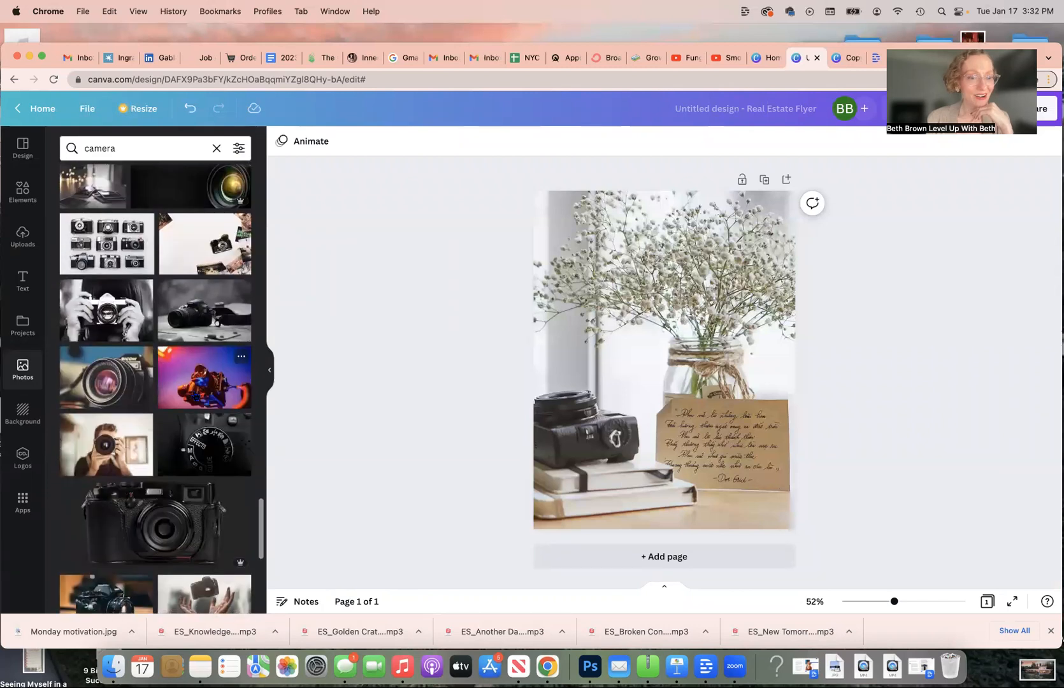
scroll(196, 397, down, 5)
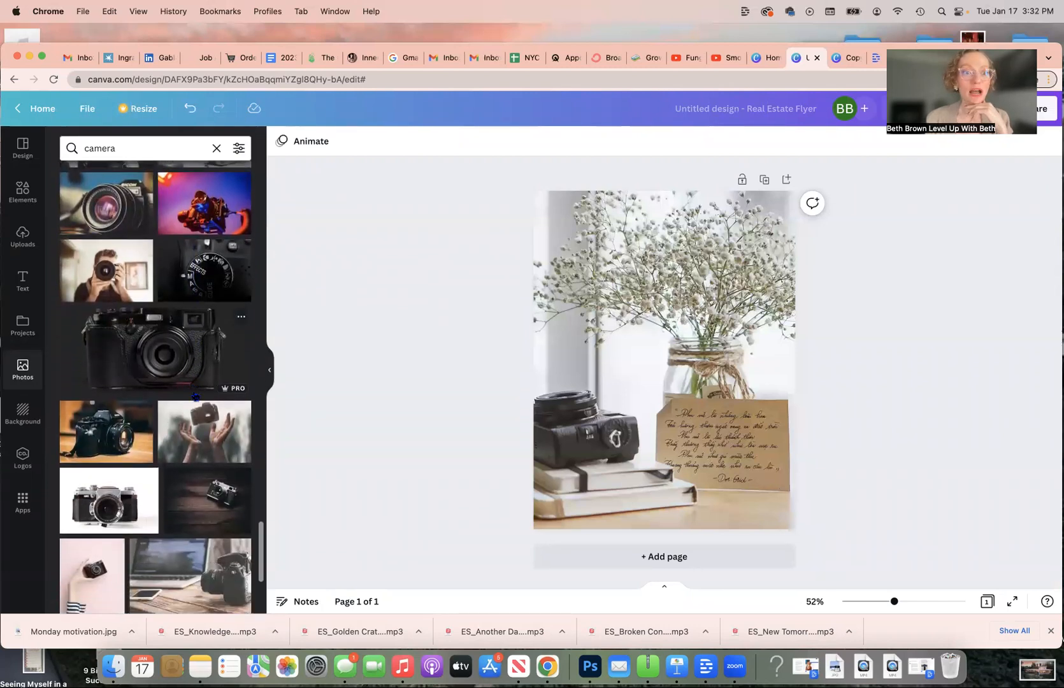
scroll(196, 396, down, 1)
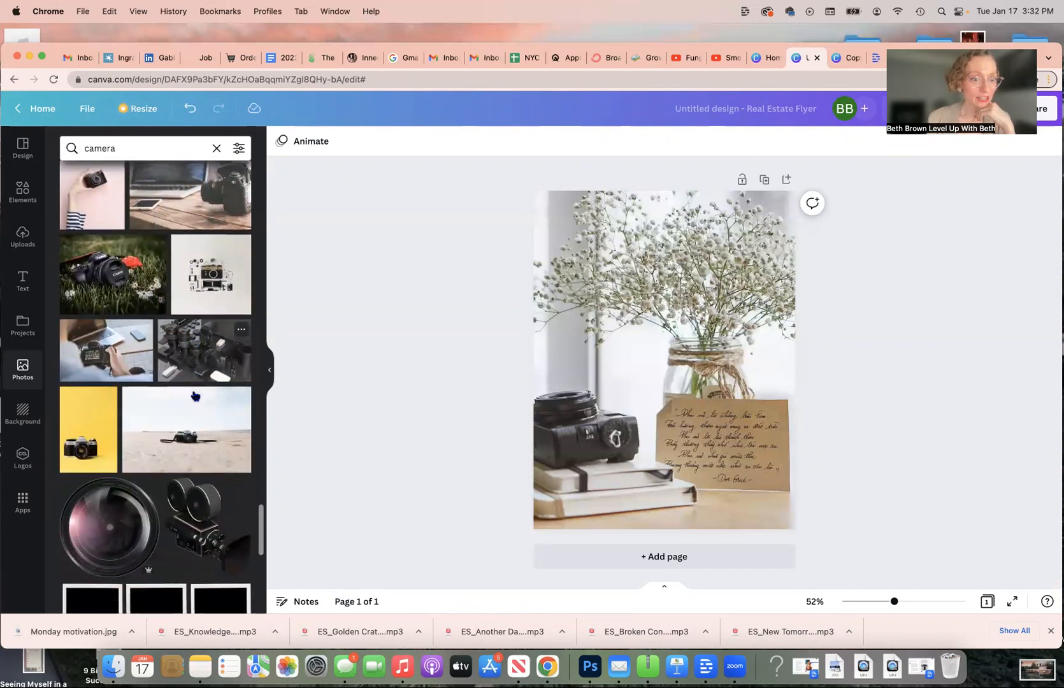
scroll(196, 396, down, 1)
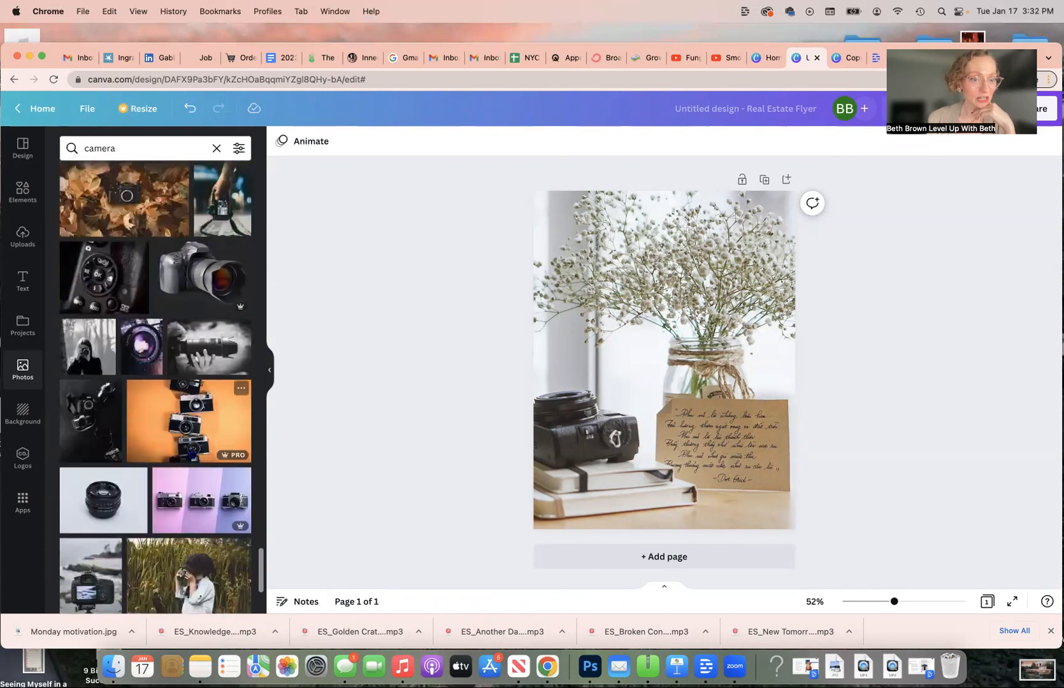
scroll(192, 455, down, 4)
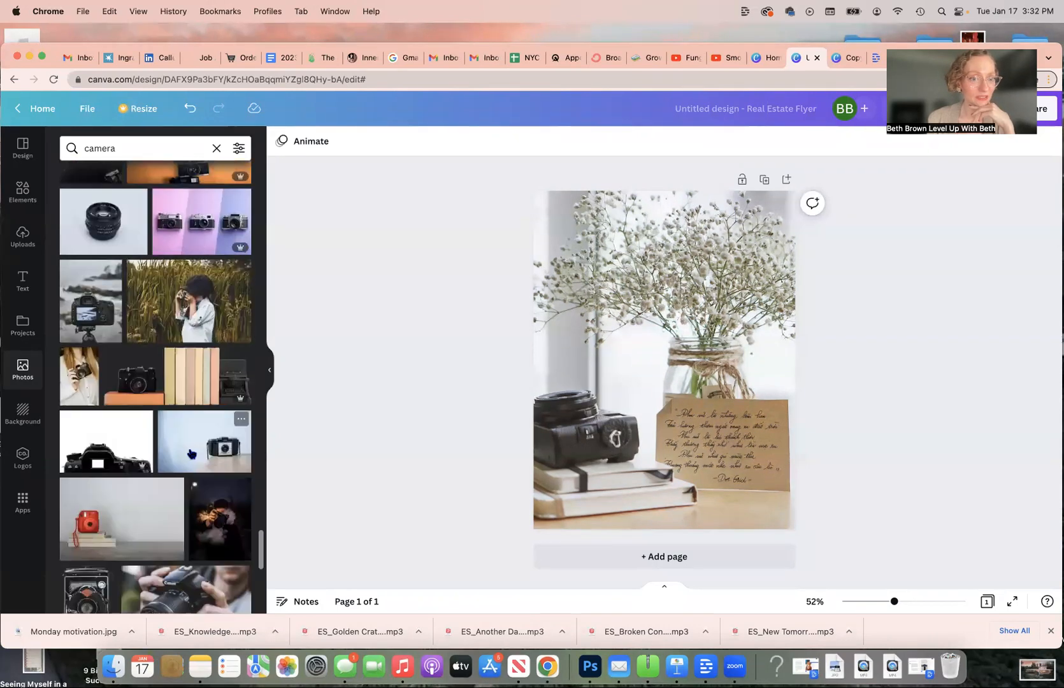
scroll(191, 454, down, 9)
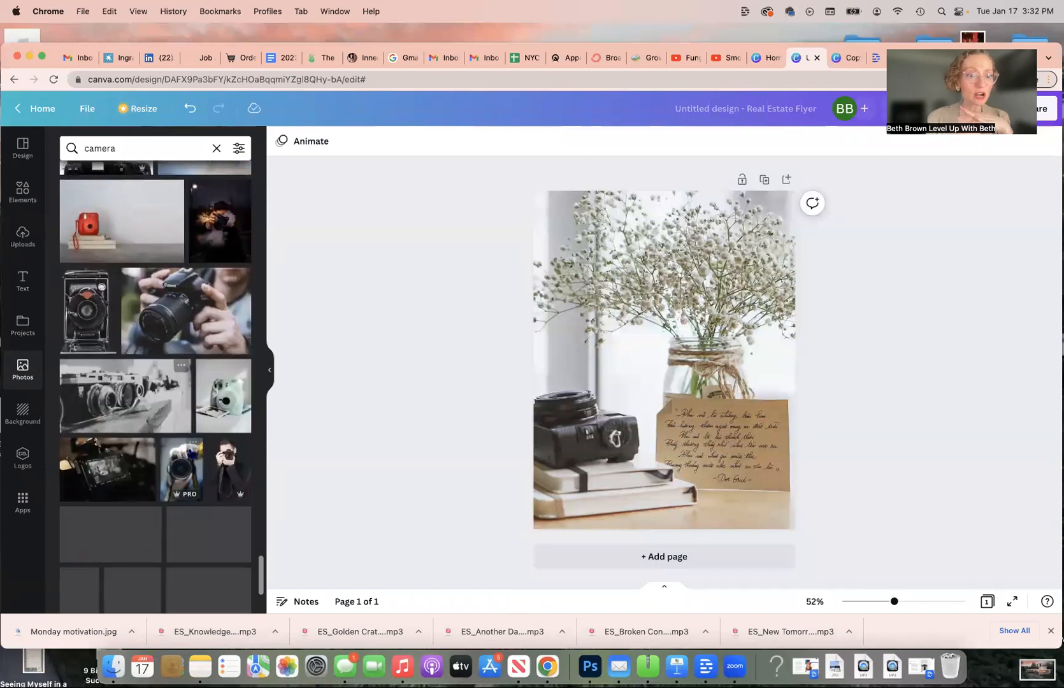
scroll(191, 453, up, 9)
scroll(191, 454, up, 10)
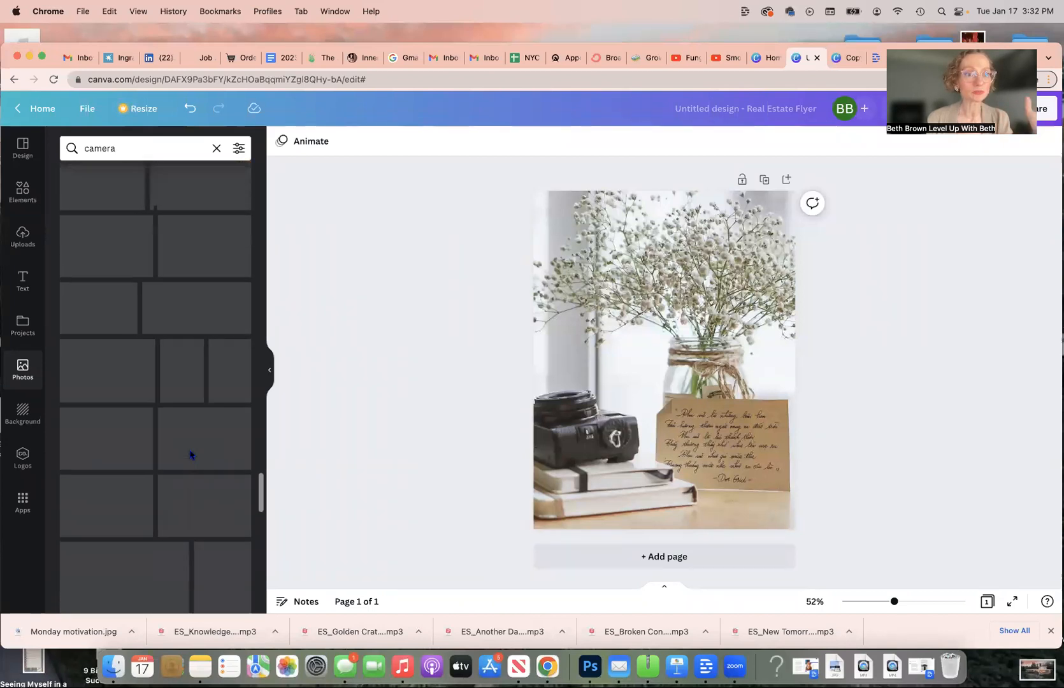
scroll(191, 455, up, 3)
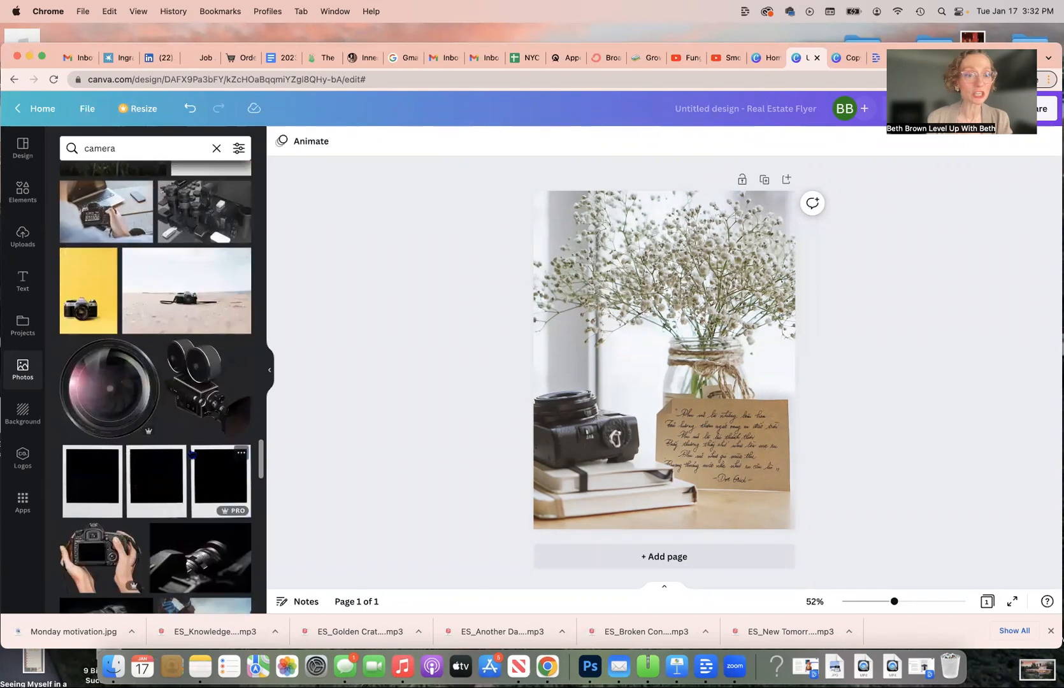
scroll(191, 454, up, 8)
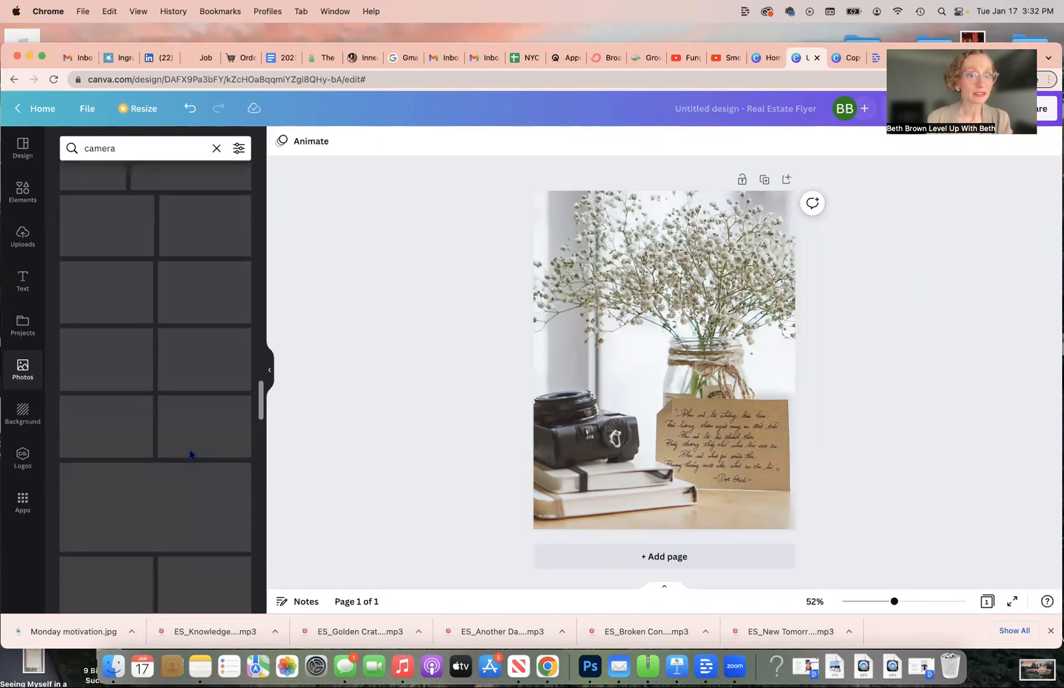
scroll(191, 454, up, 10)
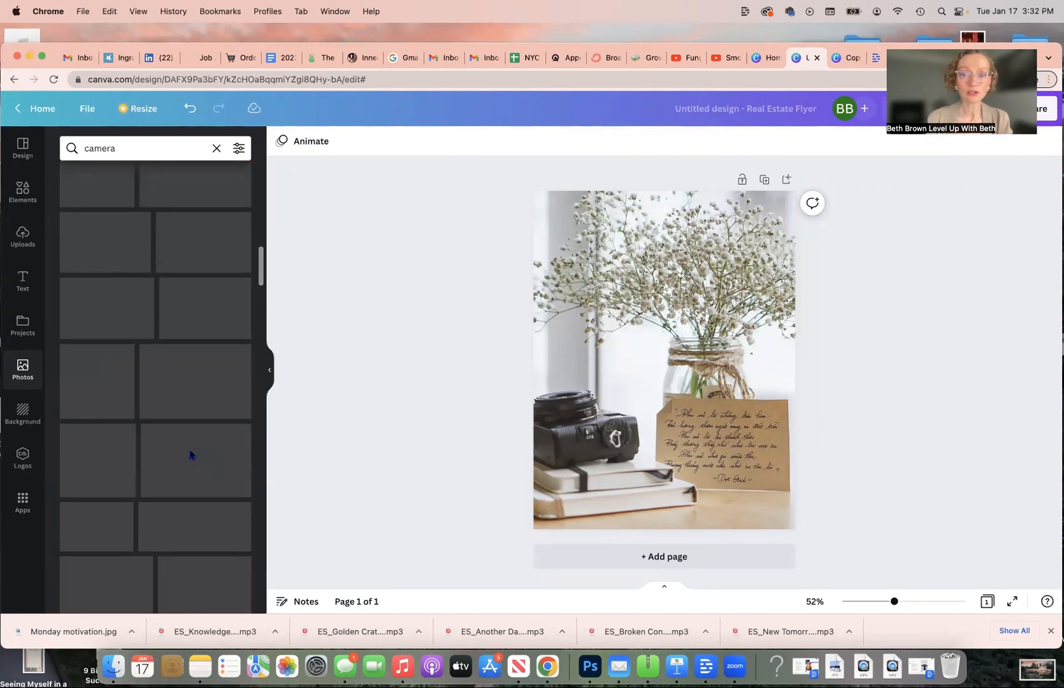
scroll(192, 455, up, 5)
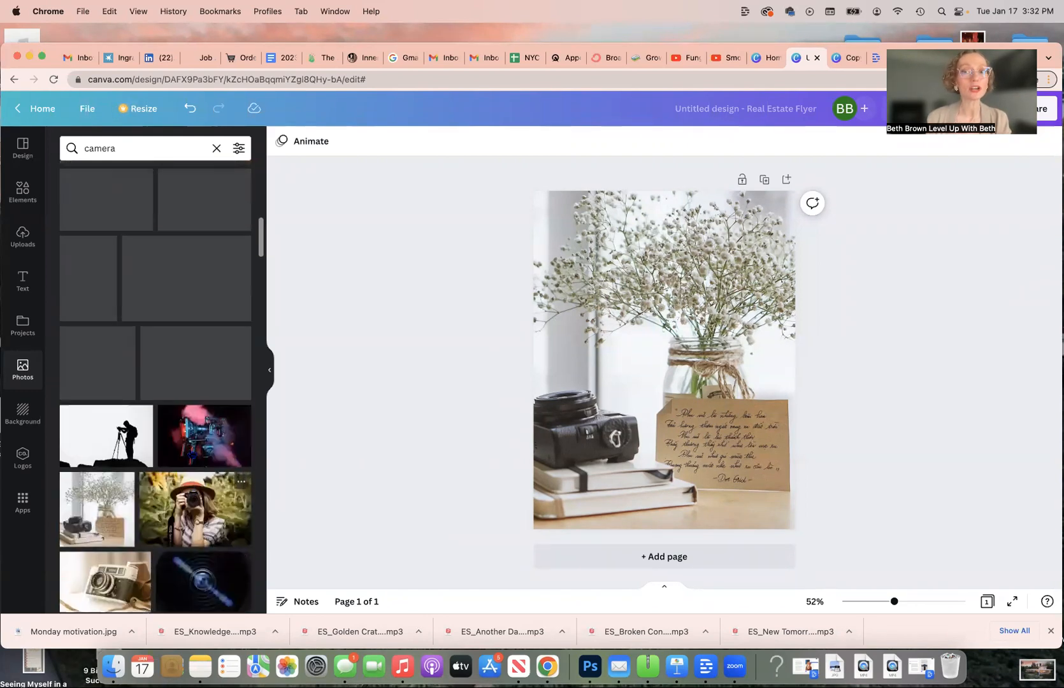
scroll(191, 455, up, 3)
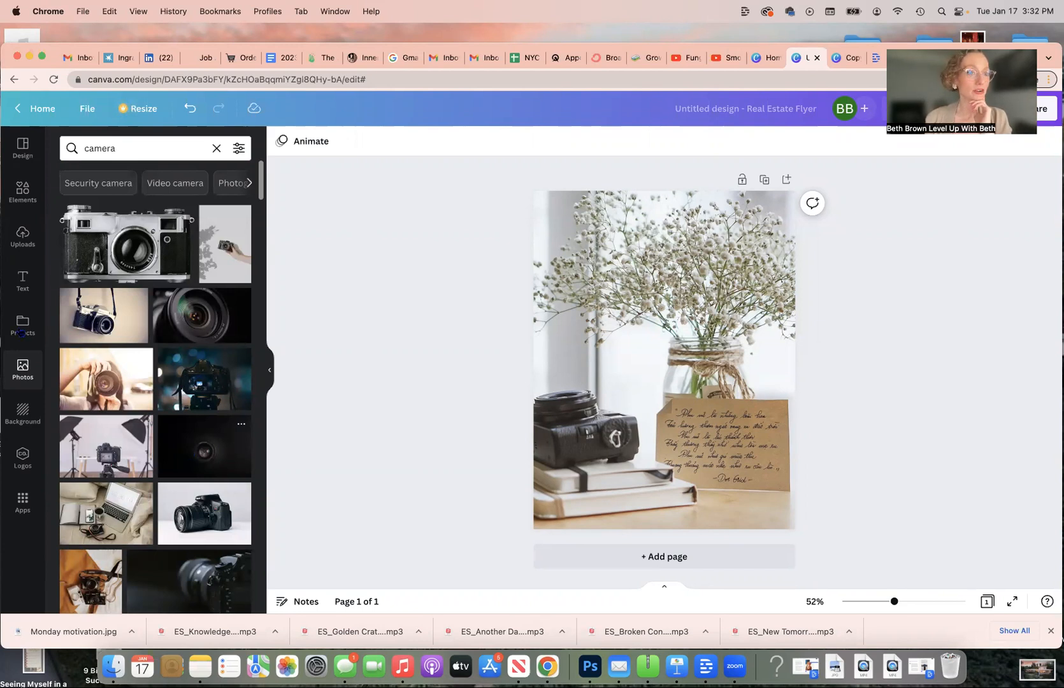
Open the uploaded images and look through the desktop files available for upload without adding any
click(23, 237)
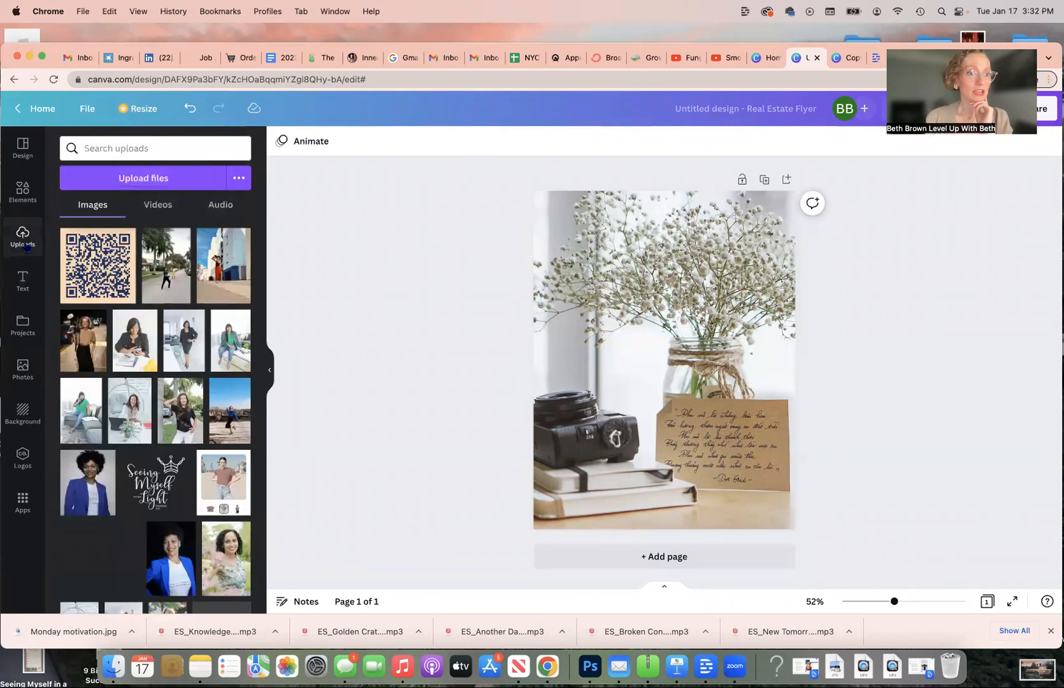
click(146, 186)
scroll(451, 423, down, 10)
scroll(450, 423, up, 10)
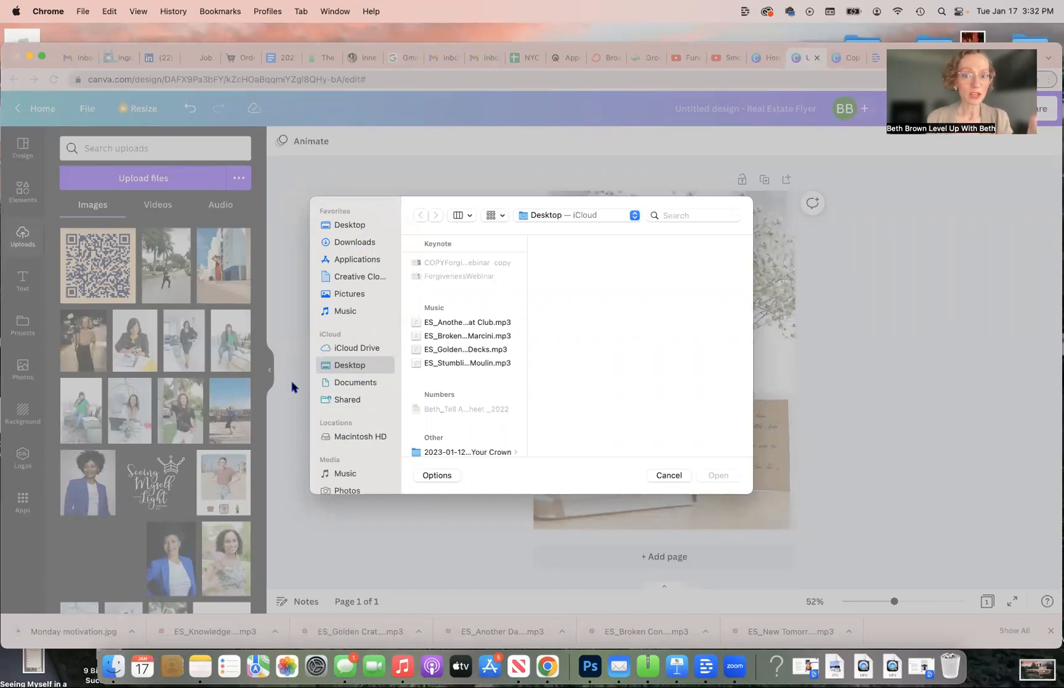
click(669, 476)
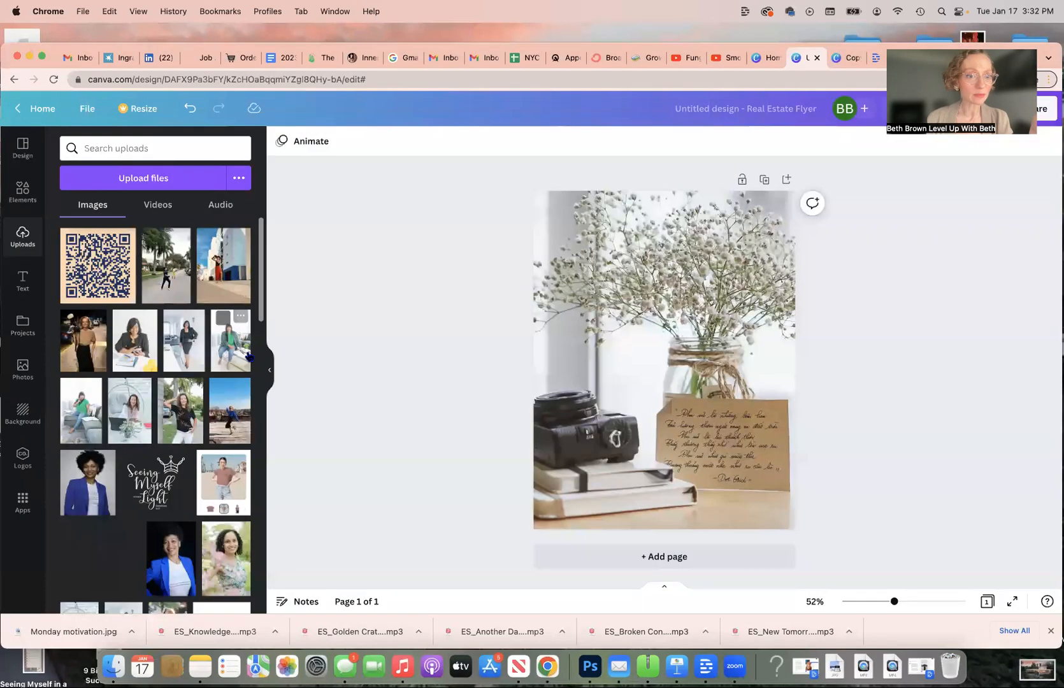
Fill the flyer page with the uploaded night street photo of the woman holding a camera
scroll(196, 372, down, 1)
drag(102, 347, 544, 245)
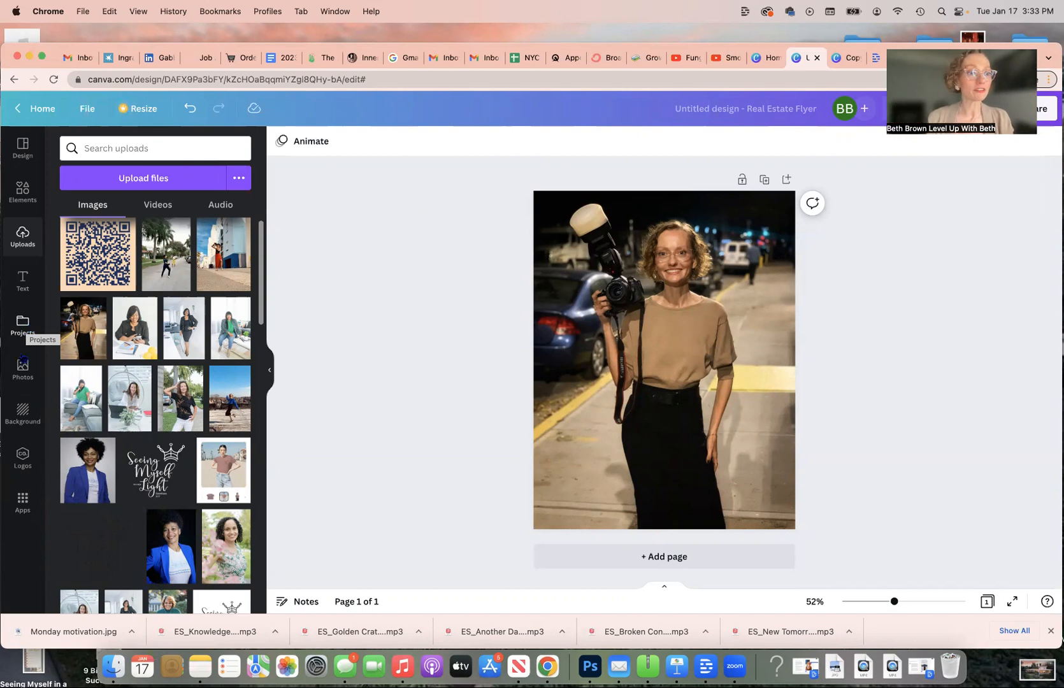
Reopen the camera stock photos, view the finished Piano Lessons flyer for reference, and return to the photo shoot flyer
click(23, 376)
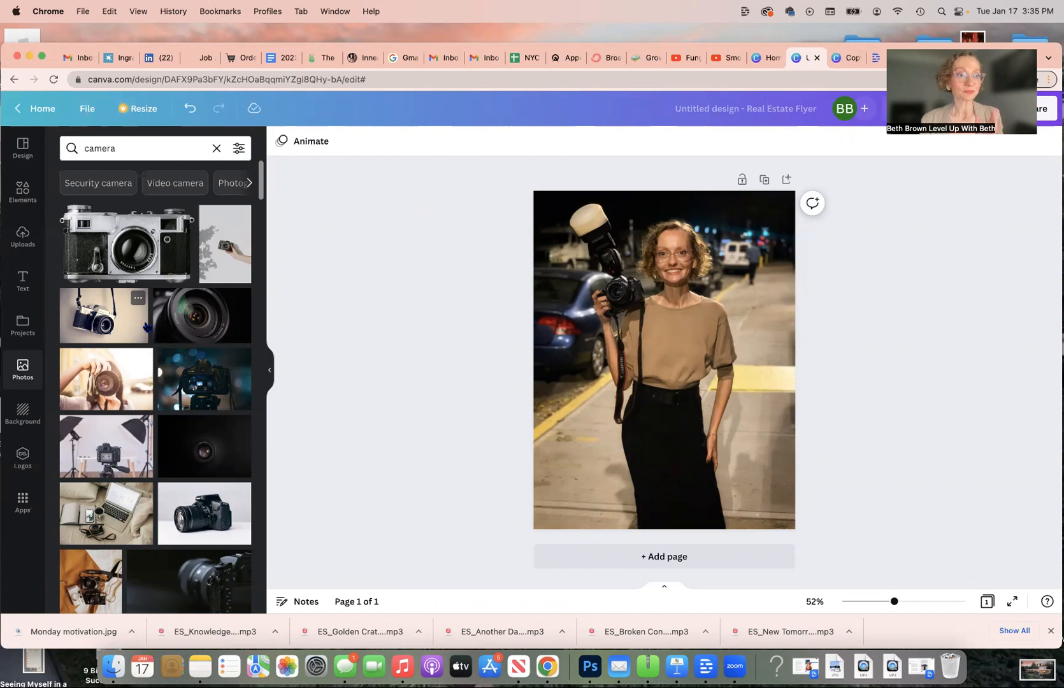
click(851, 58)
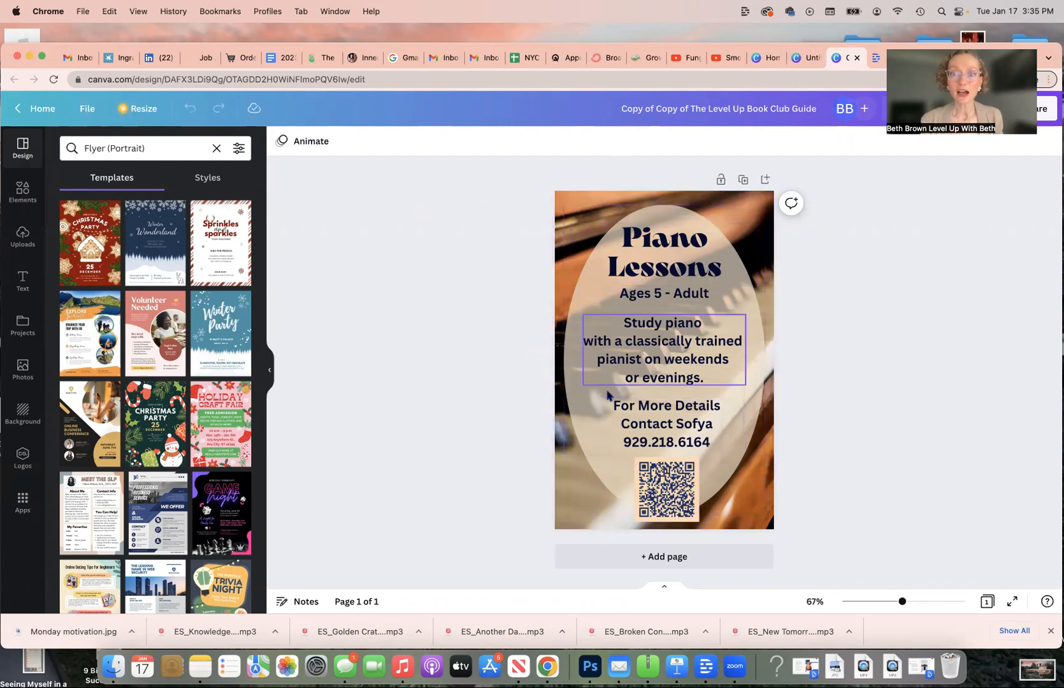
click(806, 58)
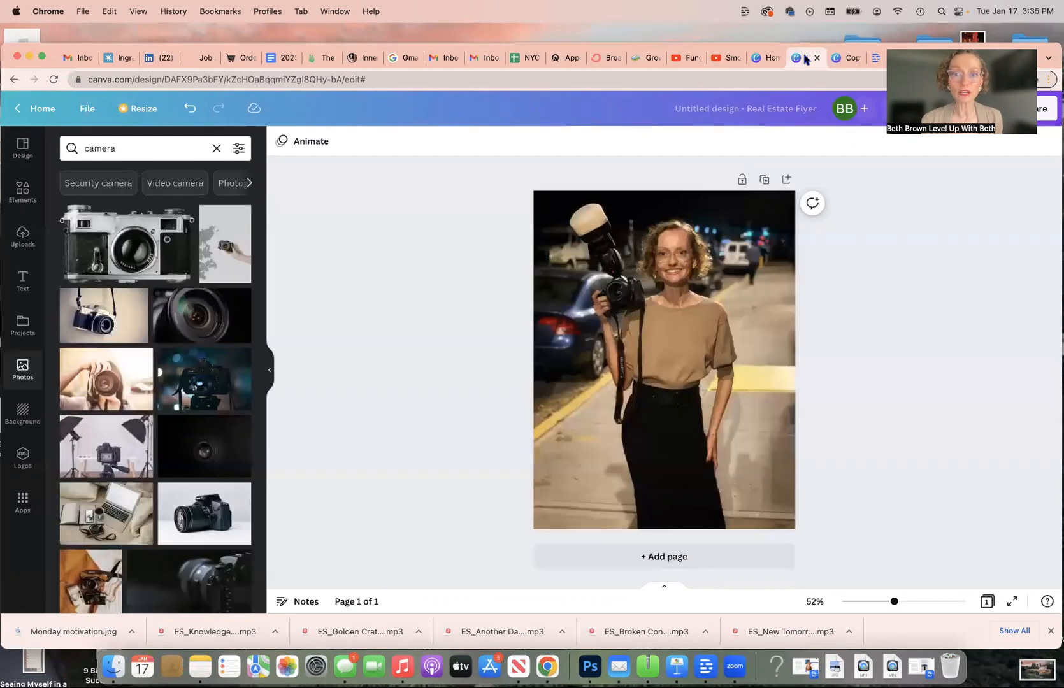
Add the heading "Headshots" and move it up to the woman's face on the background photo
click(657, 342)
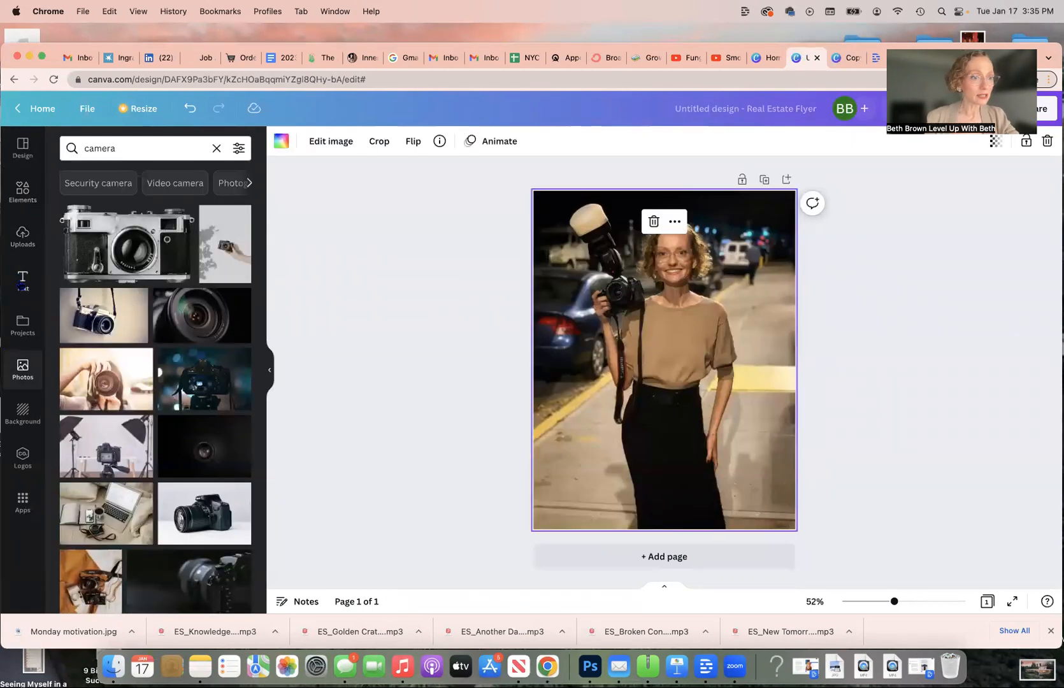
click(22, 283)
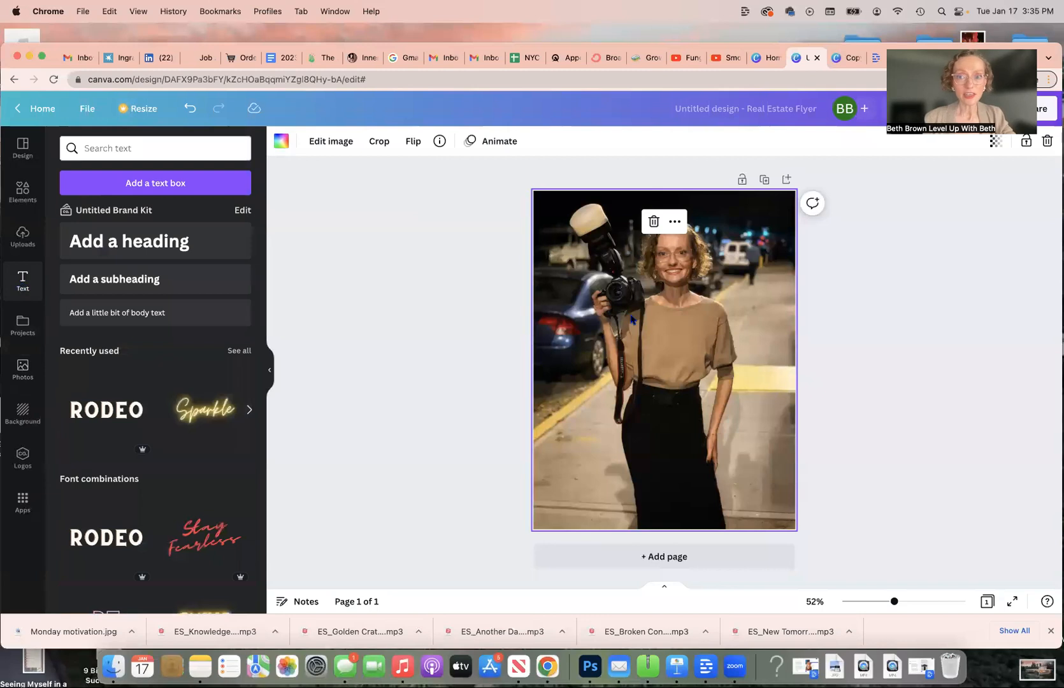
click(160, 242)
key(BackSpace)
text(H)
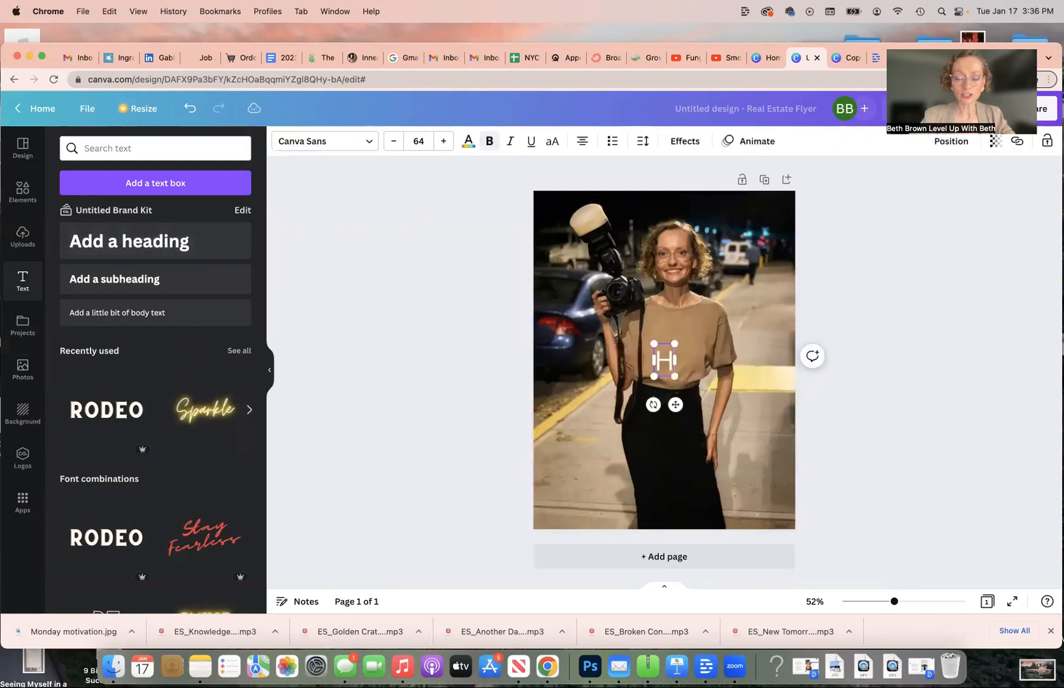
text(eadshots)
click(601, 447)
click(671, 360)
drag(670, 360, 674, 266)
click(680, 333)
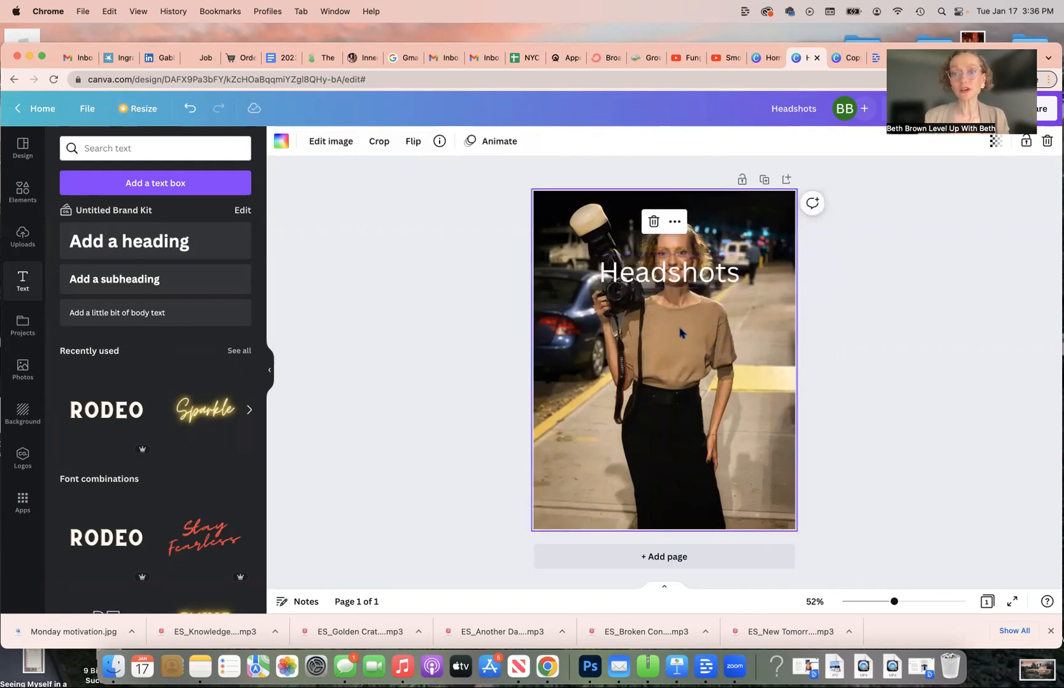
Delete the "Headshots" heading from the flyer
click(682, 272)
key(Delete)
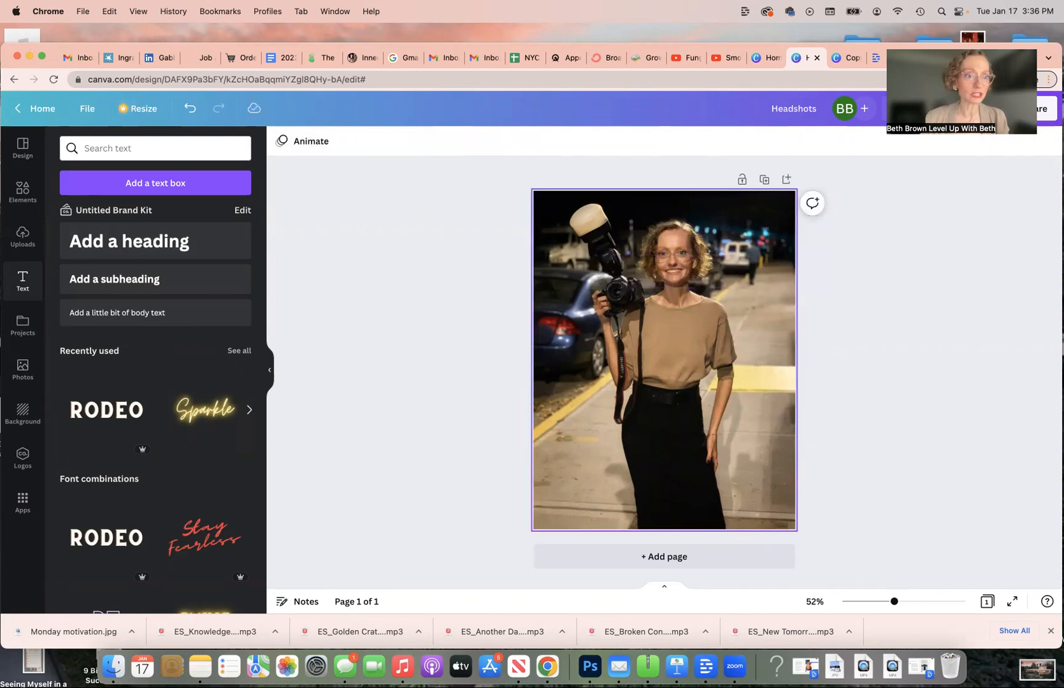
Open the full collection of lines and shapes and examine the shapes that could go on the flyer
click(22, 190)
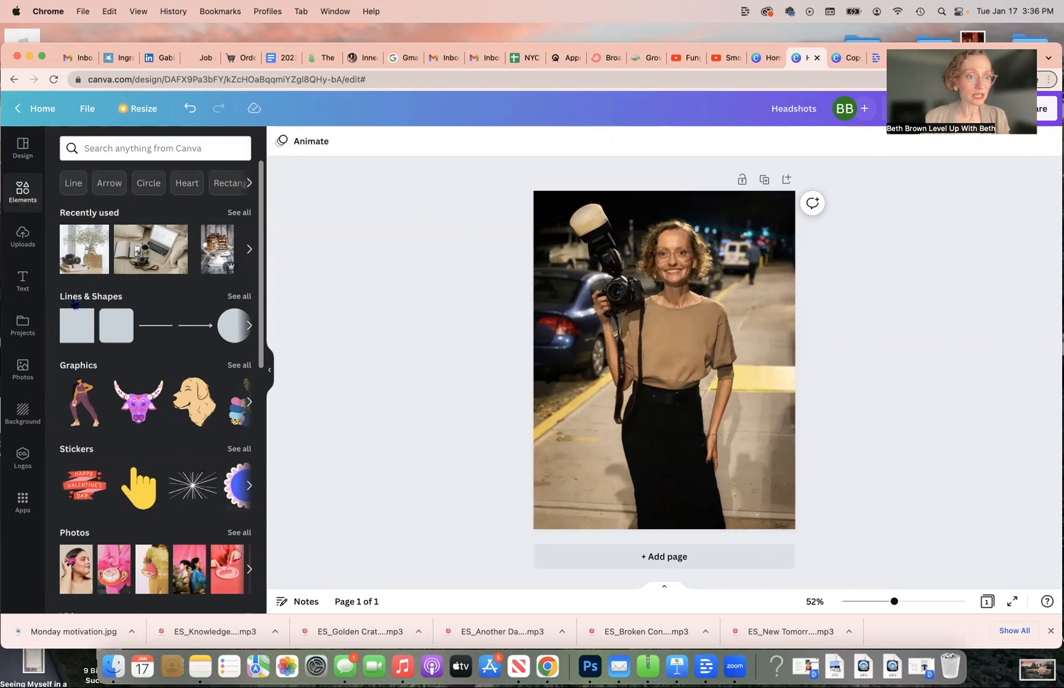
click(240, 296)
scroll(181, 470, down, 3)
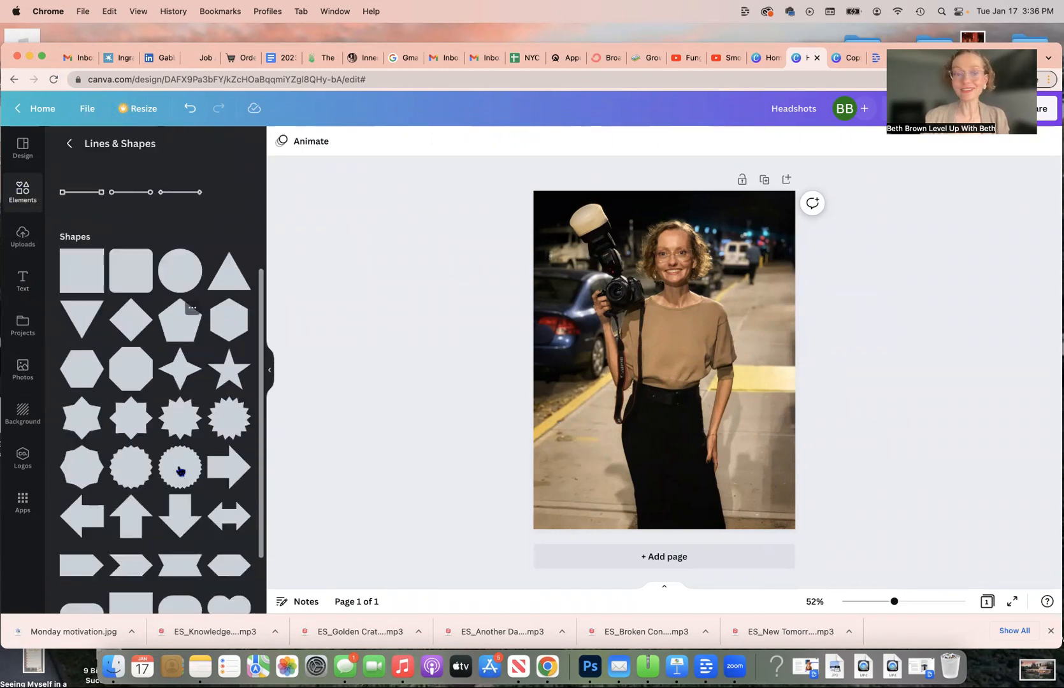
scroll(180, 472, down, 2)
scroll(180, 472, up, 1)
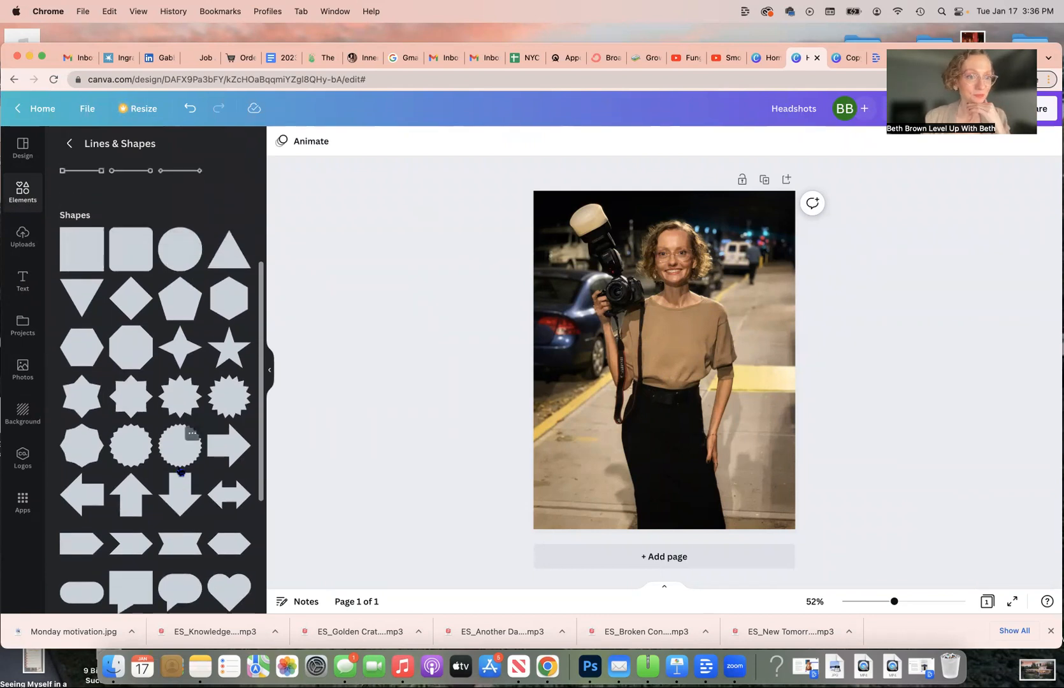
scroll(181, 472, down, 5)
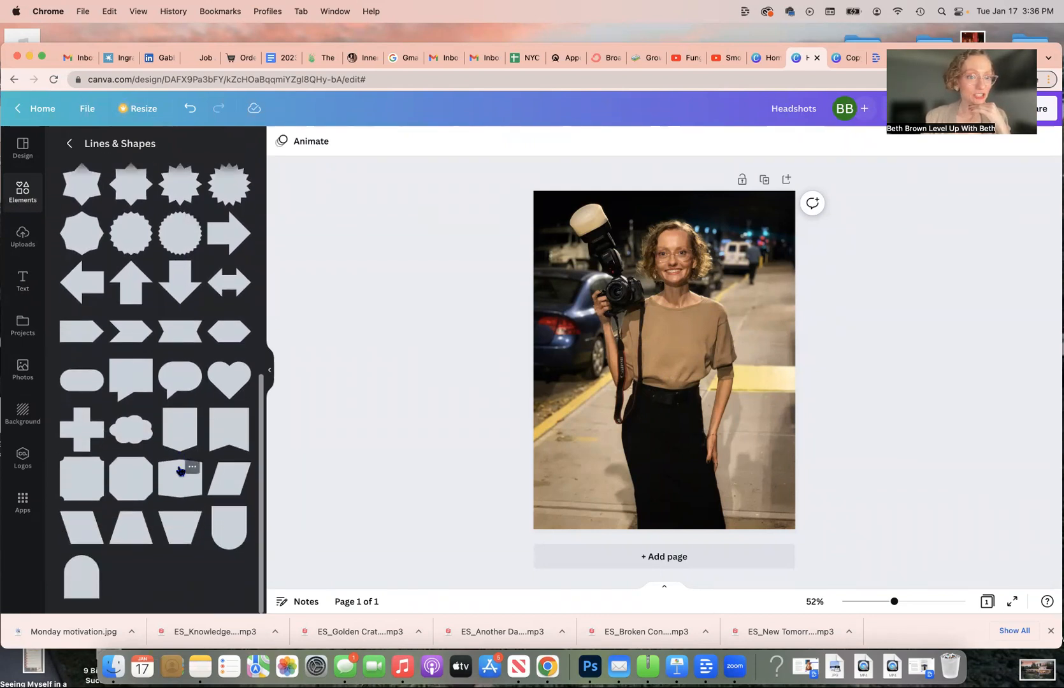
scroll(180, 472, up, 5)
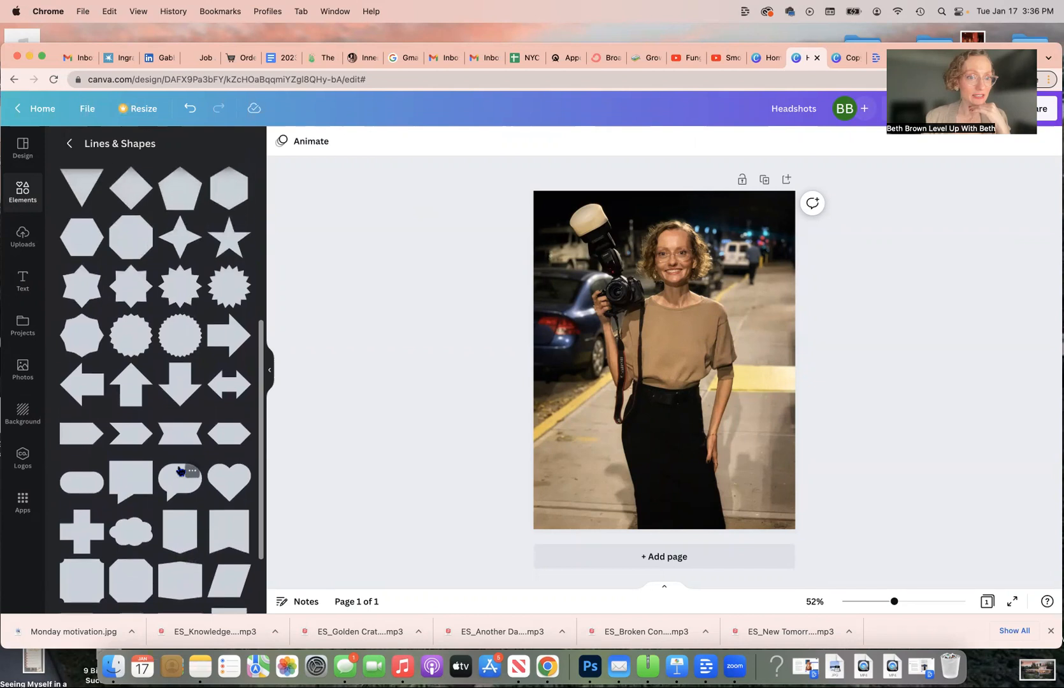
scroll(181, 471, up, 1)
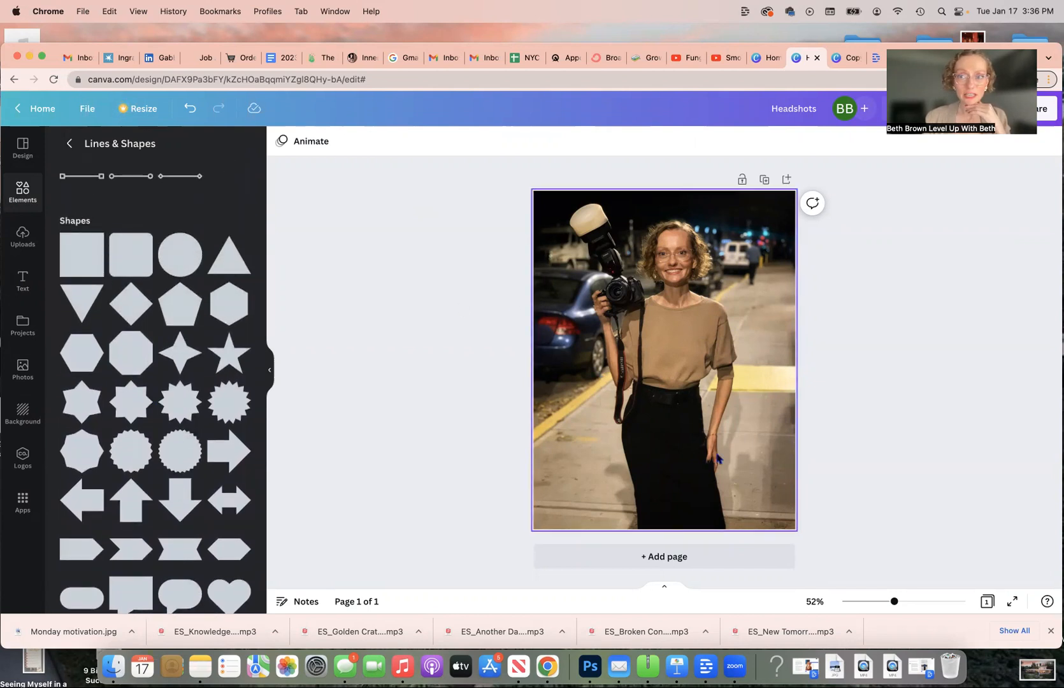
Add a square shape and stretch it into a rectangle covering nearly the whole flyer, leaving a narrow photo border
click(93, 258)
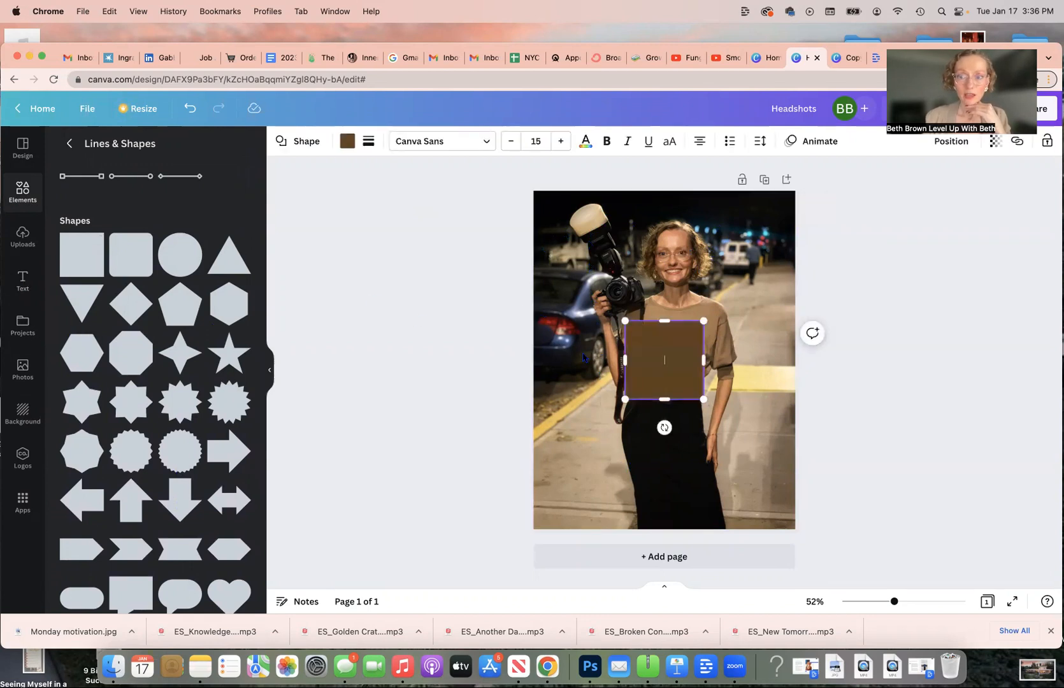
drag(664, 321, 665, 205)
drag(665, 406, 665, 515)
drag(704, 358, 782, 341)
drag(625, 365, 546, 368)
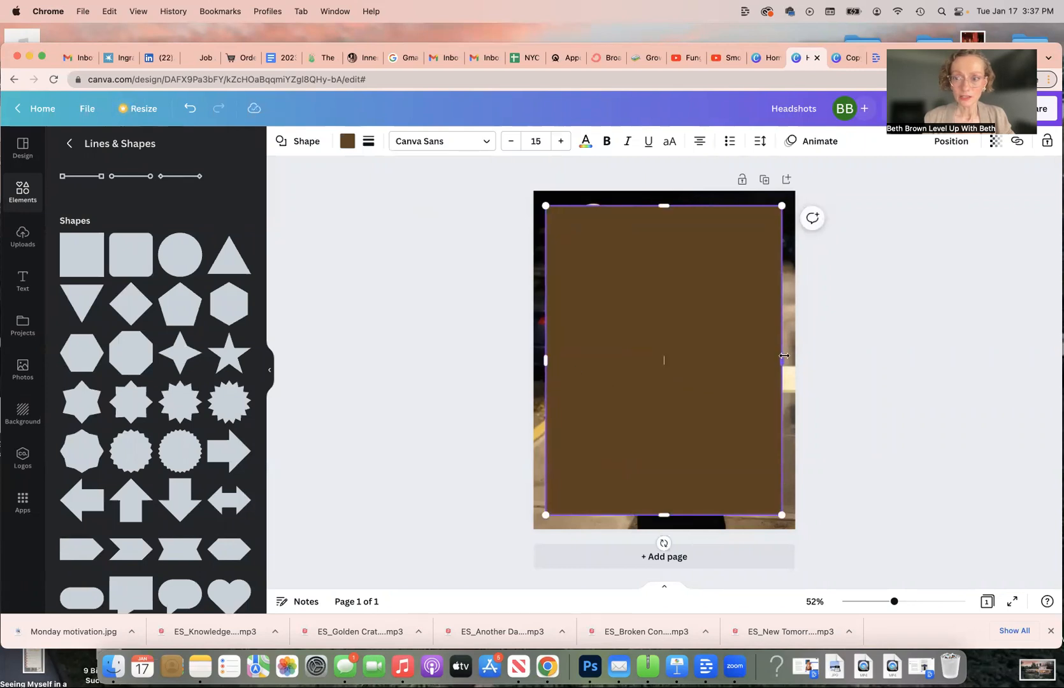
drag(784, 360, 785, 361)
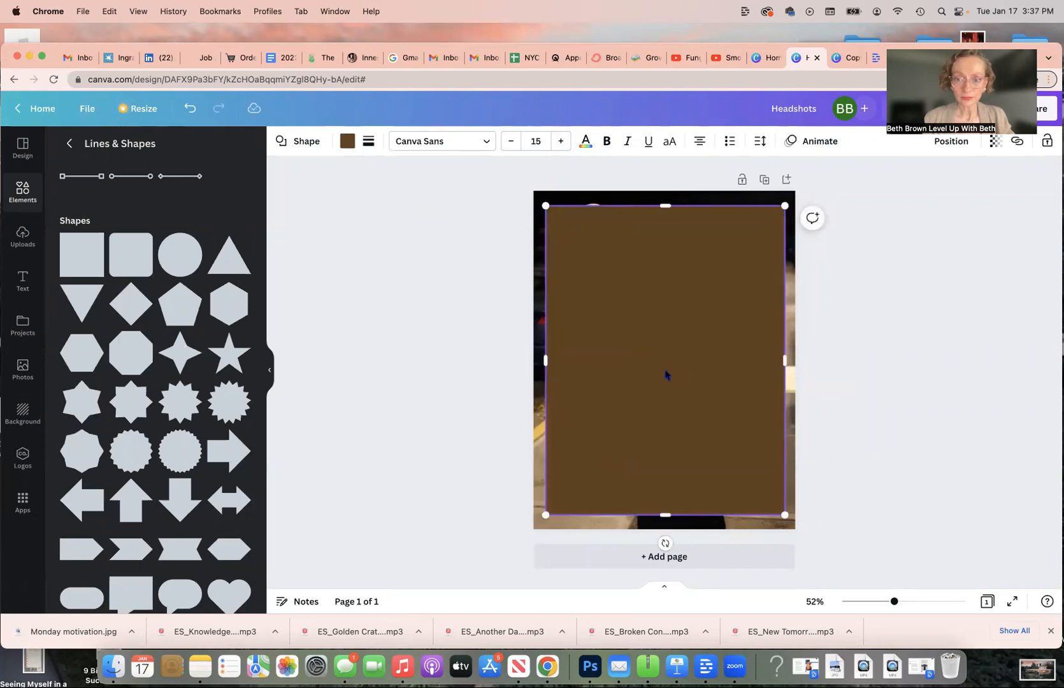
Center the brown rectangle on the flyer and lengthen it downward so the photo border is even on all sides
drag(657, 355, 659, 343)
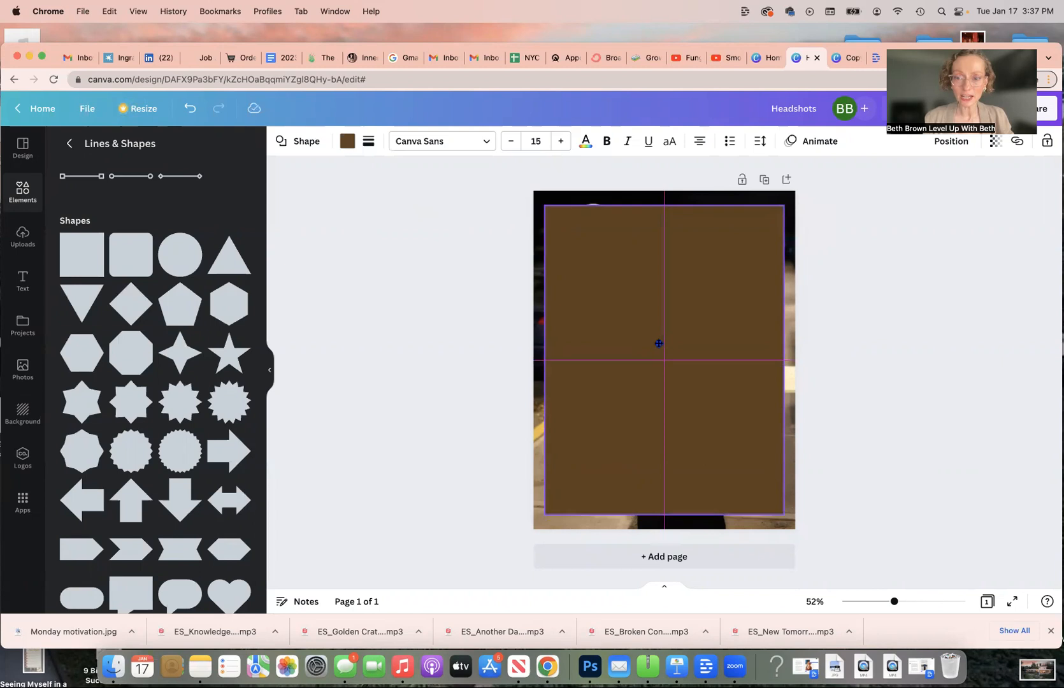
mouse_move(659, 344)
mouse_down()
mouse_move(799, 342)
mouse_move(670, 354)
mouse_move(663, 337)
mouse_up()
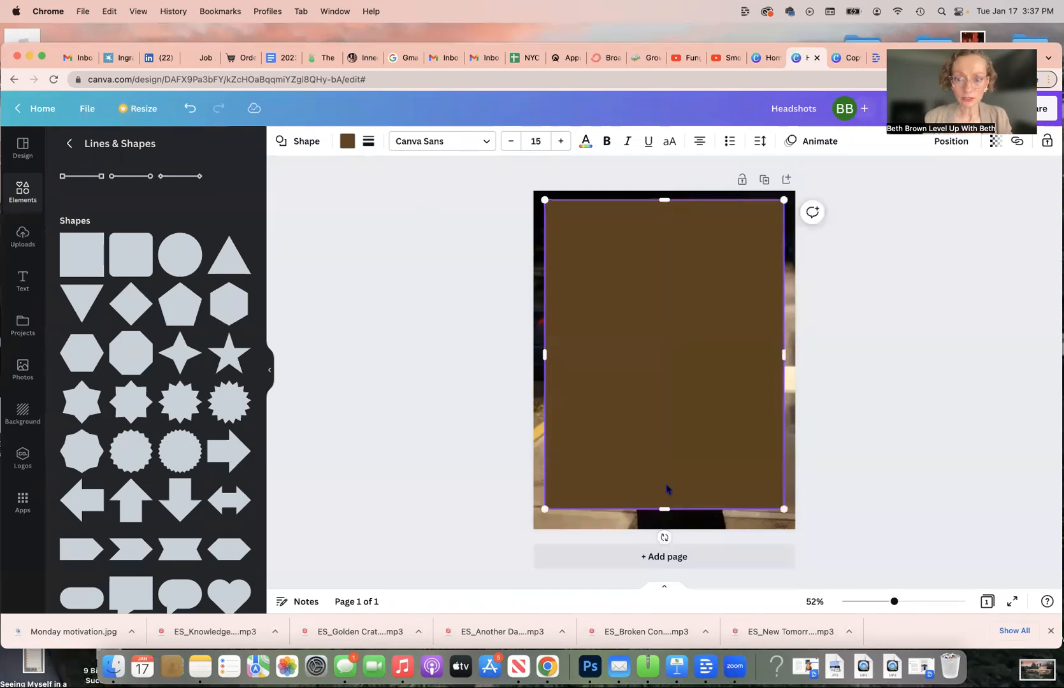
drag(666, 511, 666, 519)
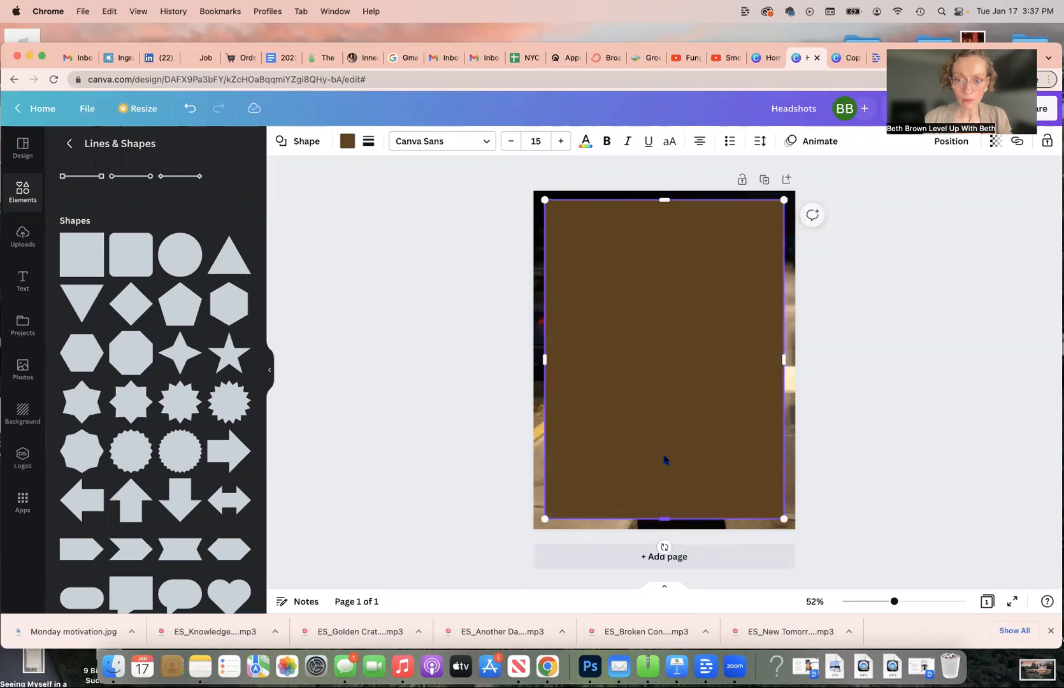
drag(657, 277, 655, 276)
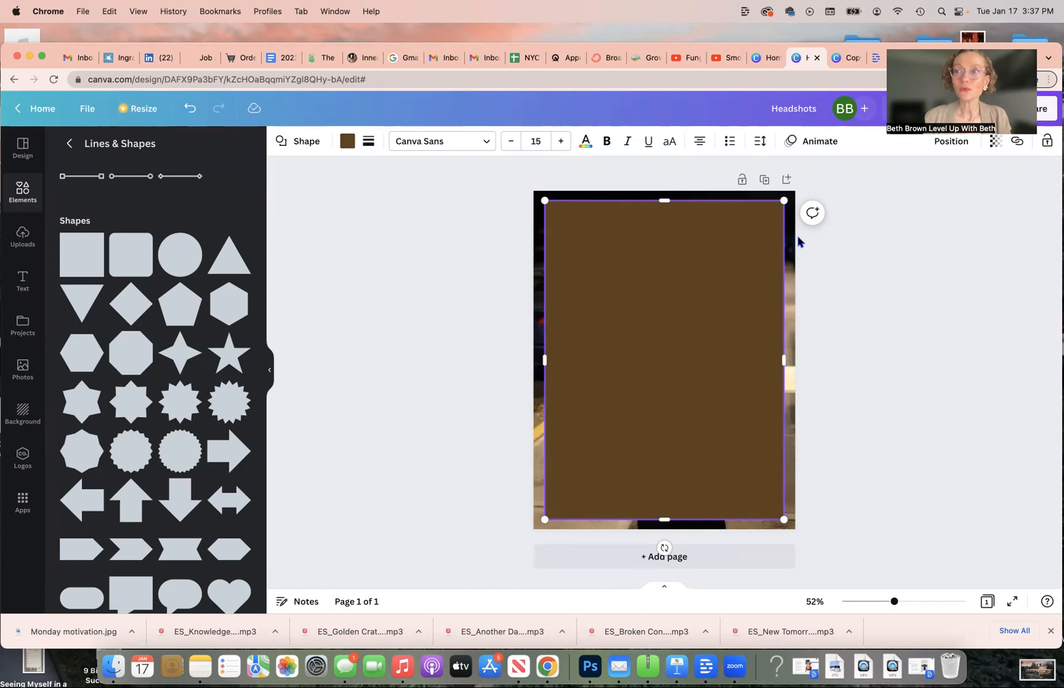
Set the brown rectangle's transparency to 70 so the photo shows through
click(995, 143)
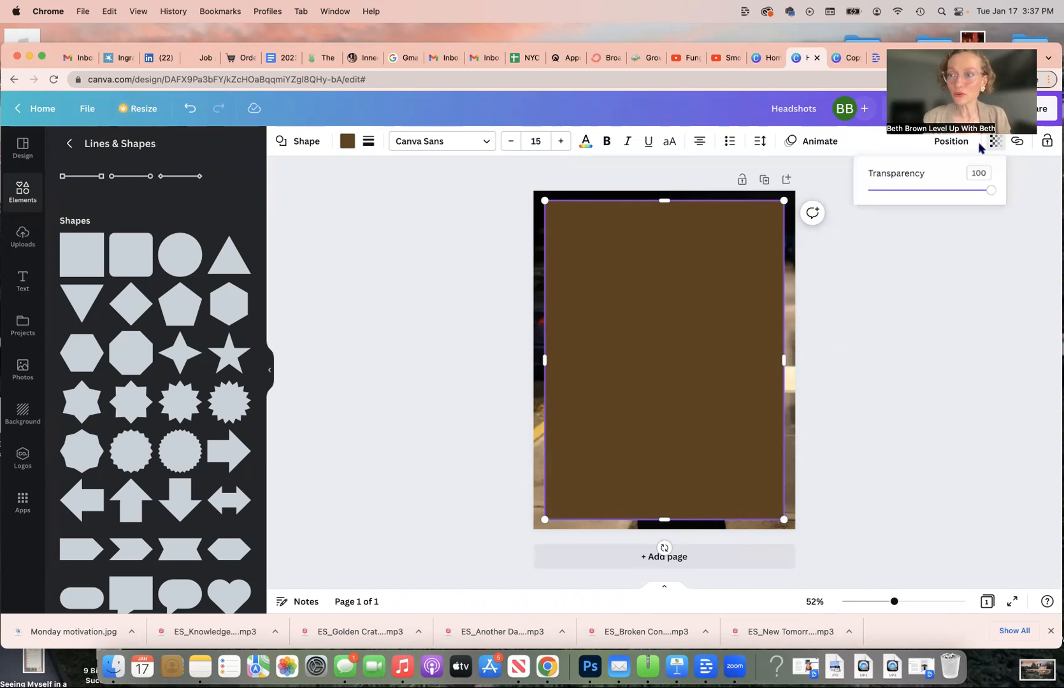
click(872, 260)
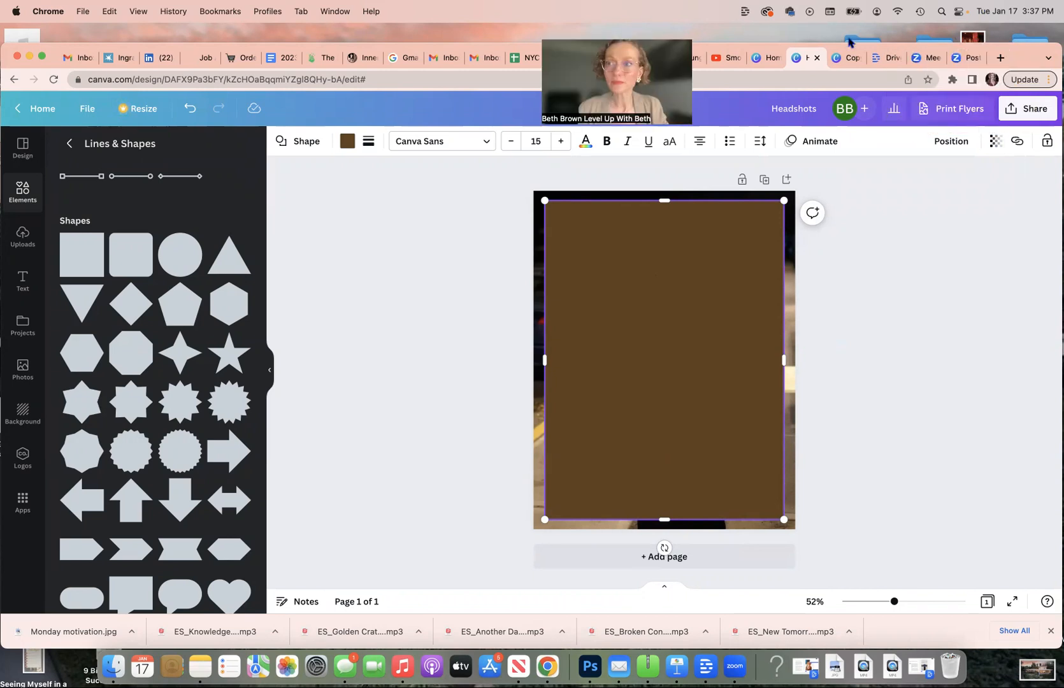
click(995, 141)
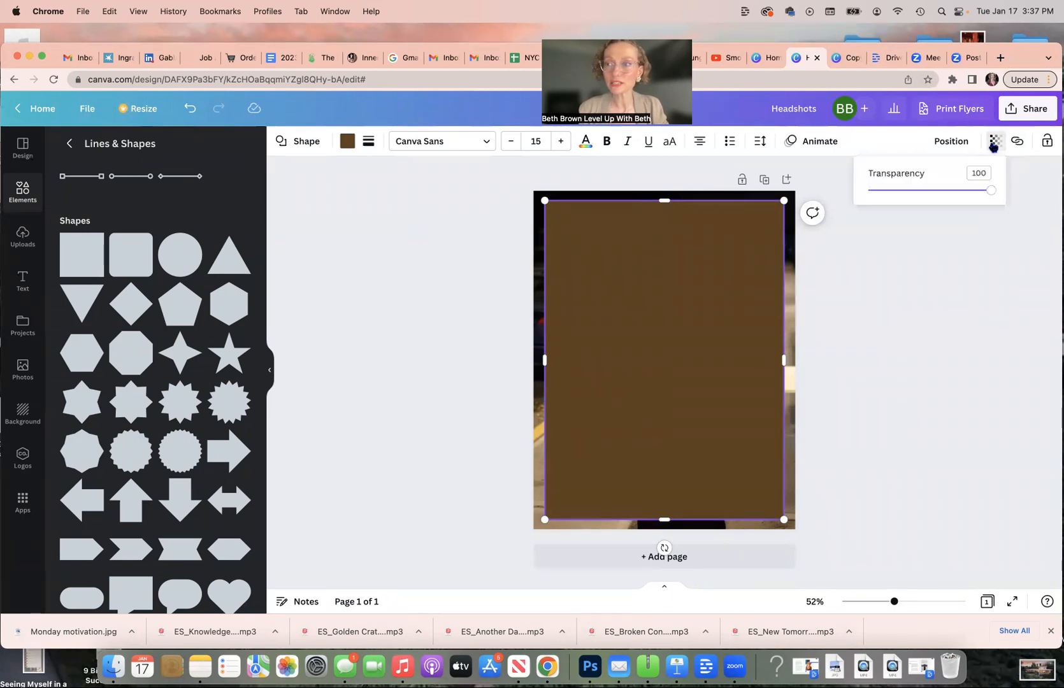
click(989, 191)
drag(989, 191, 955, 201)
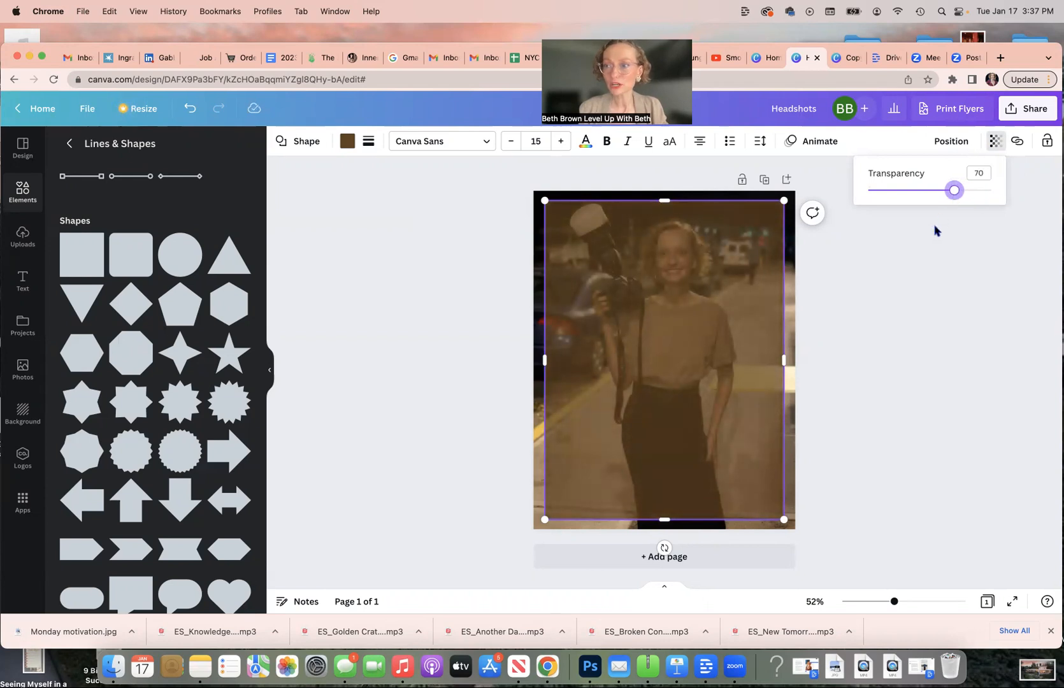
click(865, 302)
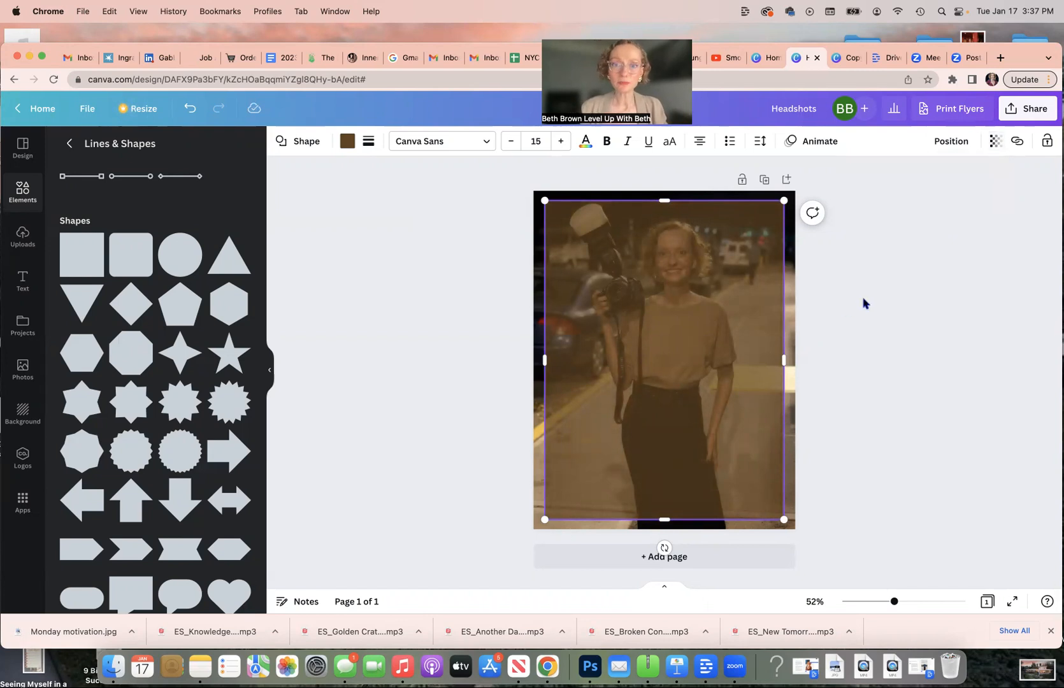
Recolor the overlay rectangle with the light pink brand color and deselect it
click(348, 145)
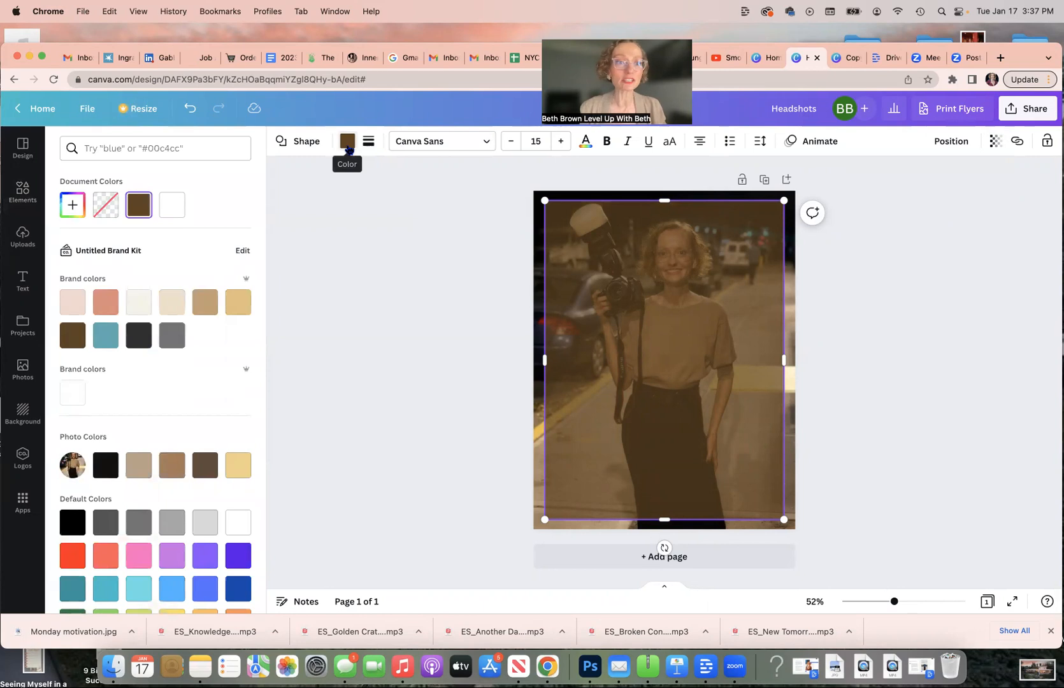
click(72, 300)
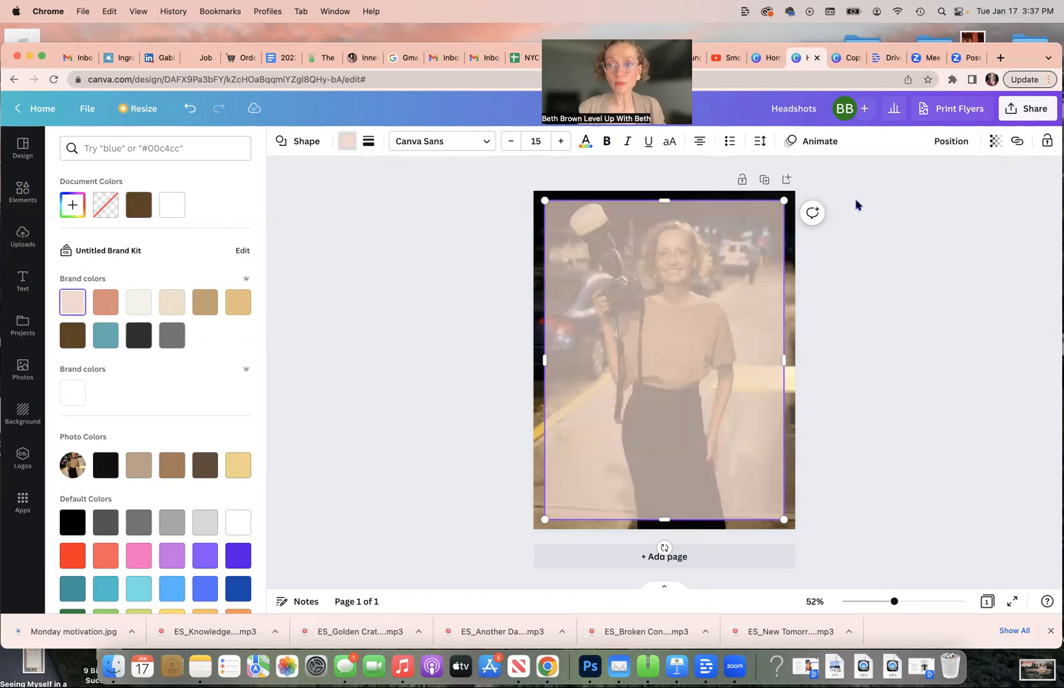
click(859, 380)
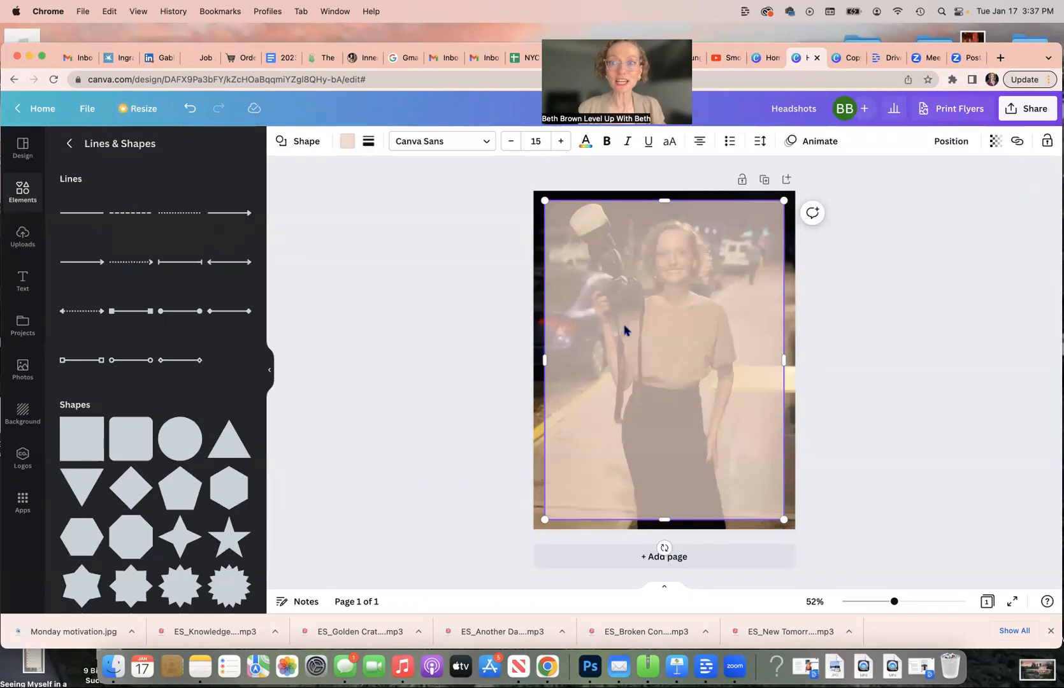
click(949, 332)
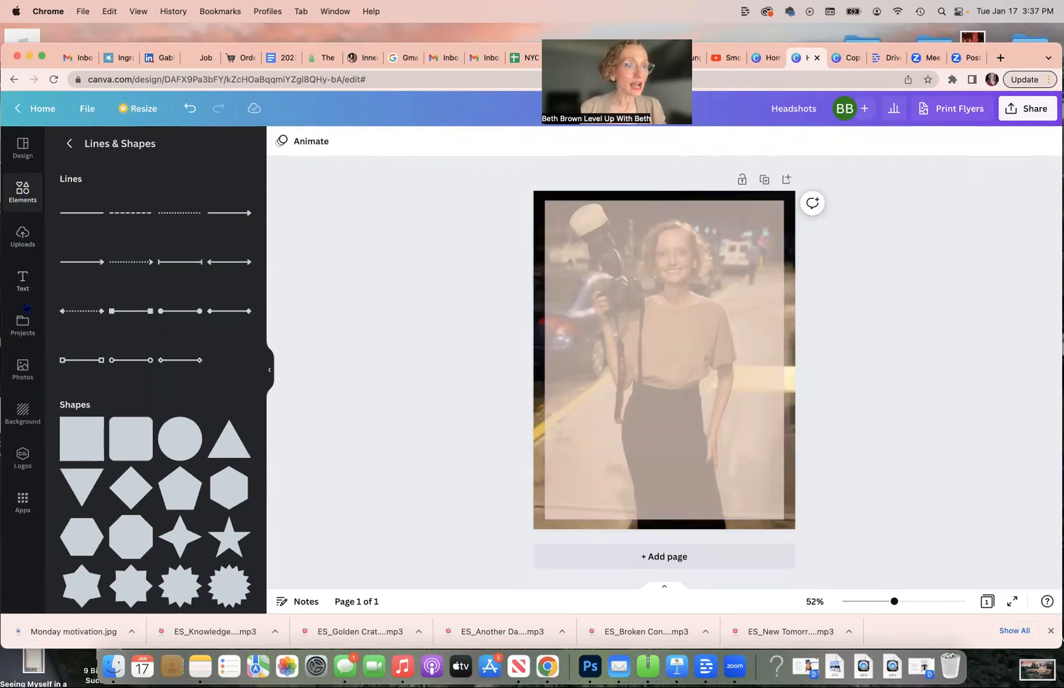
Add a heading reading "Headshots" to the flyer
click(23, 282)
click(130, 241)
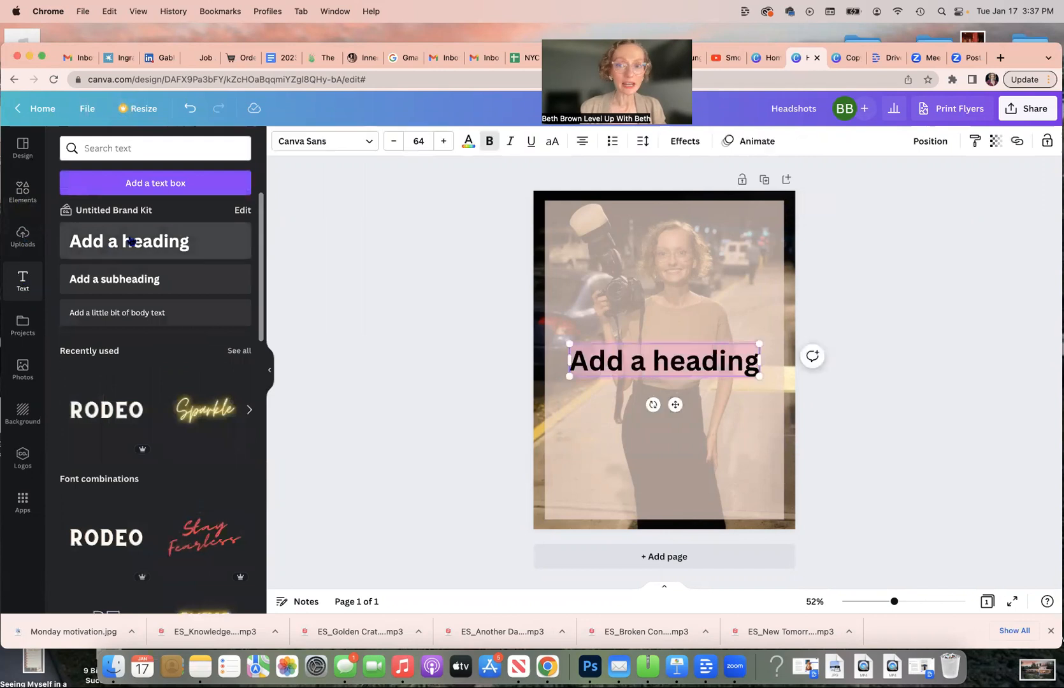
key(BackSpace)
text(Hea)
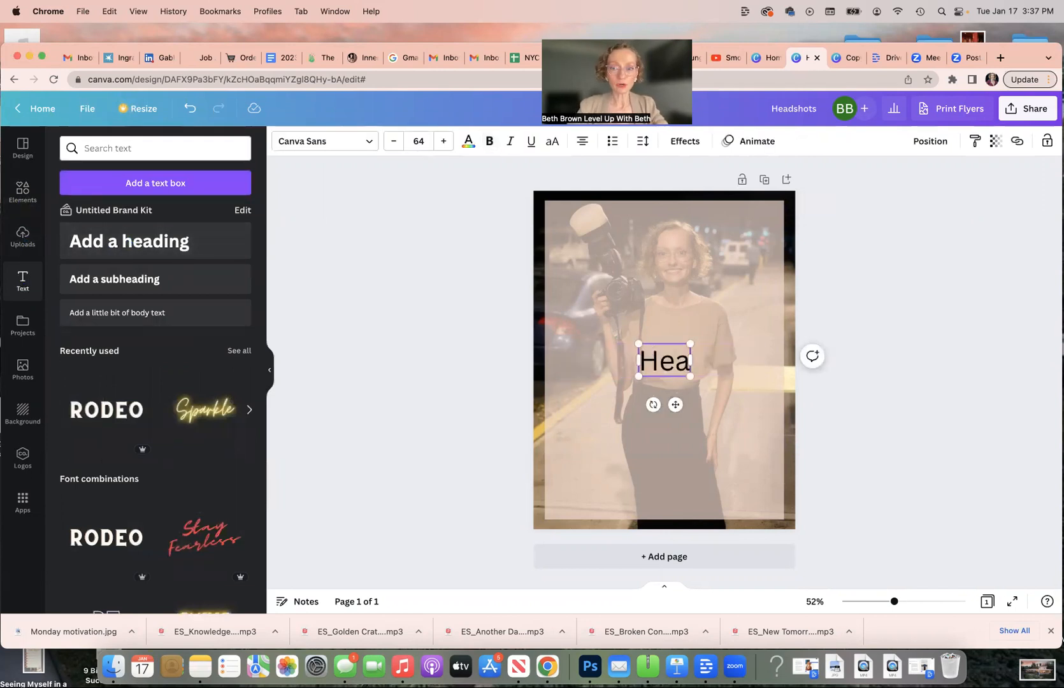
text(dshots)
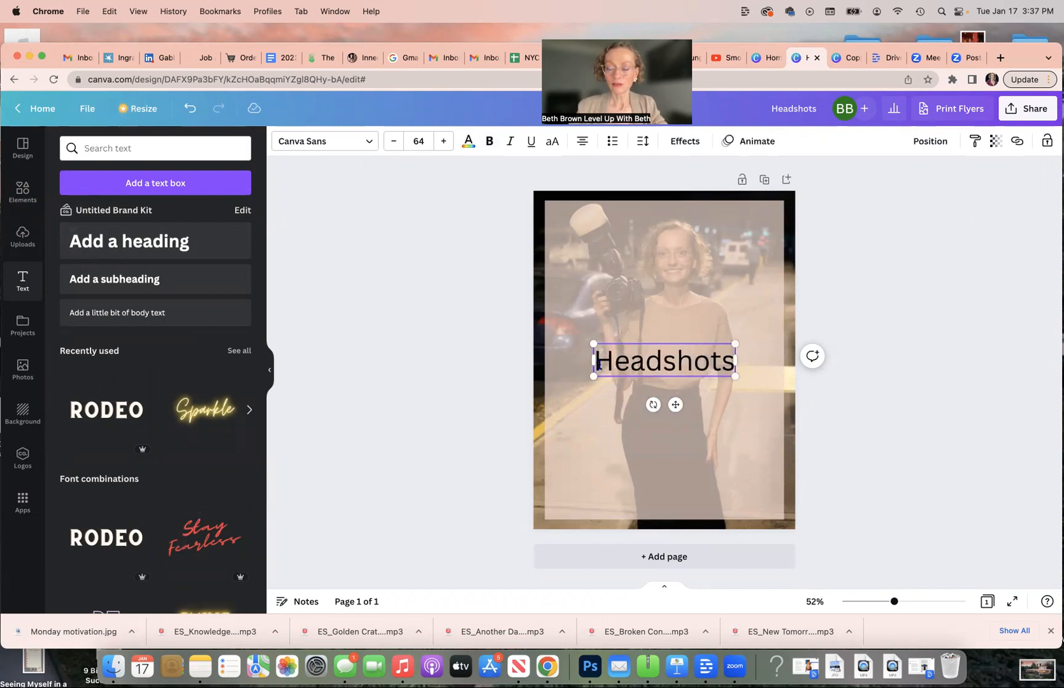
Insert the line "Update Your" above "Headshots" in the heading
key(Return)
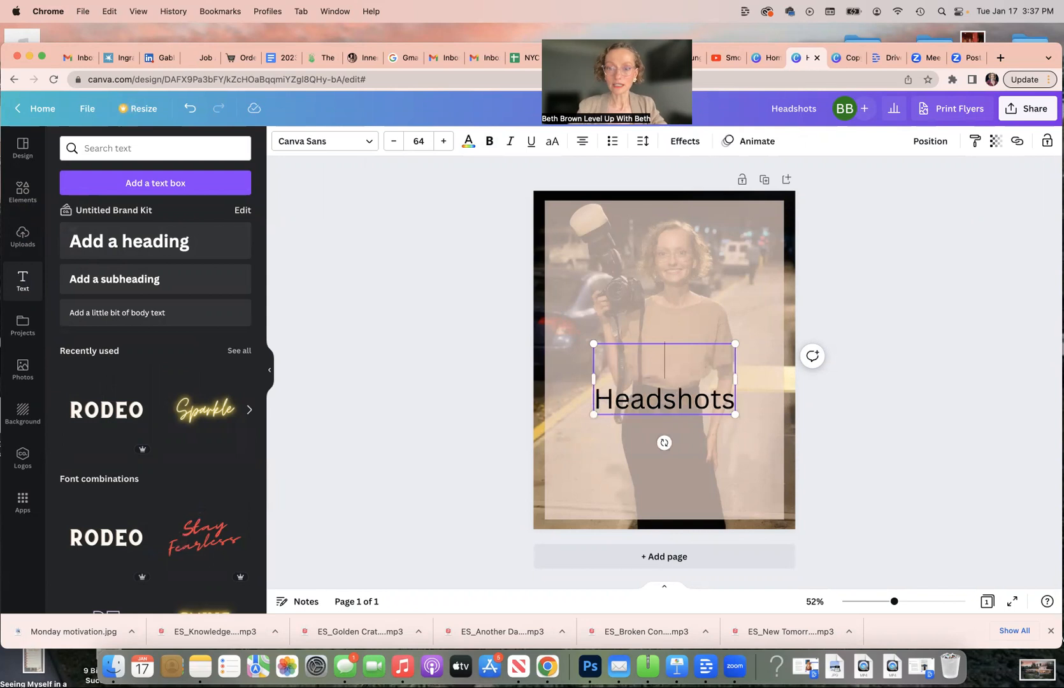
text(Y)
key(BackSpace)
text(Up)
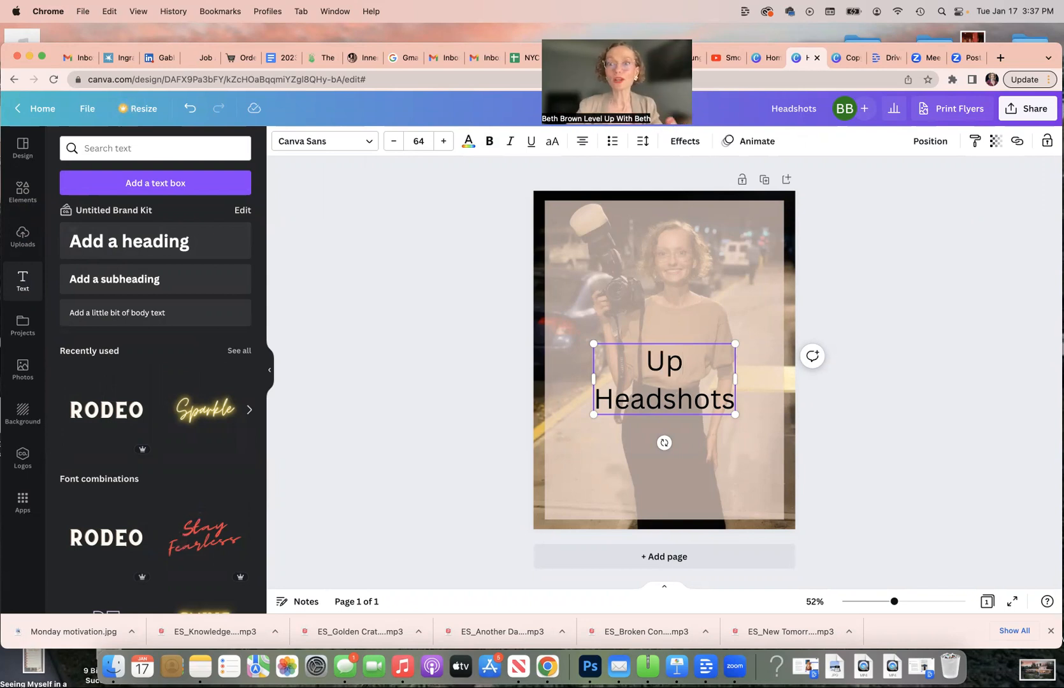
text(date Your)
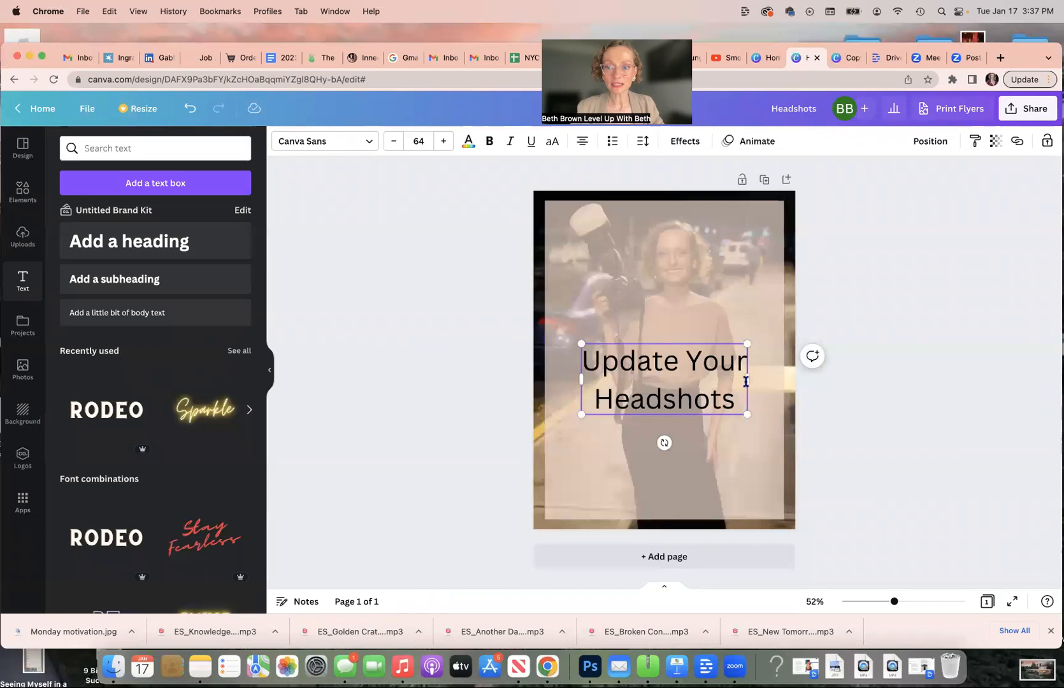
Widen the heading box slightly and replace "Update" with "Time To" before "Your"
drag(747, 380, 755, 380)
key(BackSpace)
key(BackSpace)
key(BackSpace)
key(BackSpace)
key(BackSpace)
key(BackSpace)
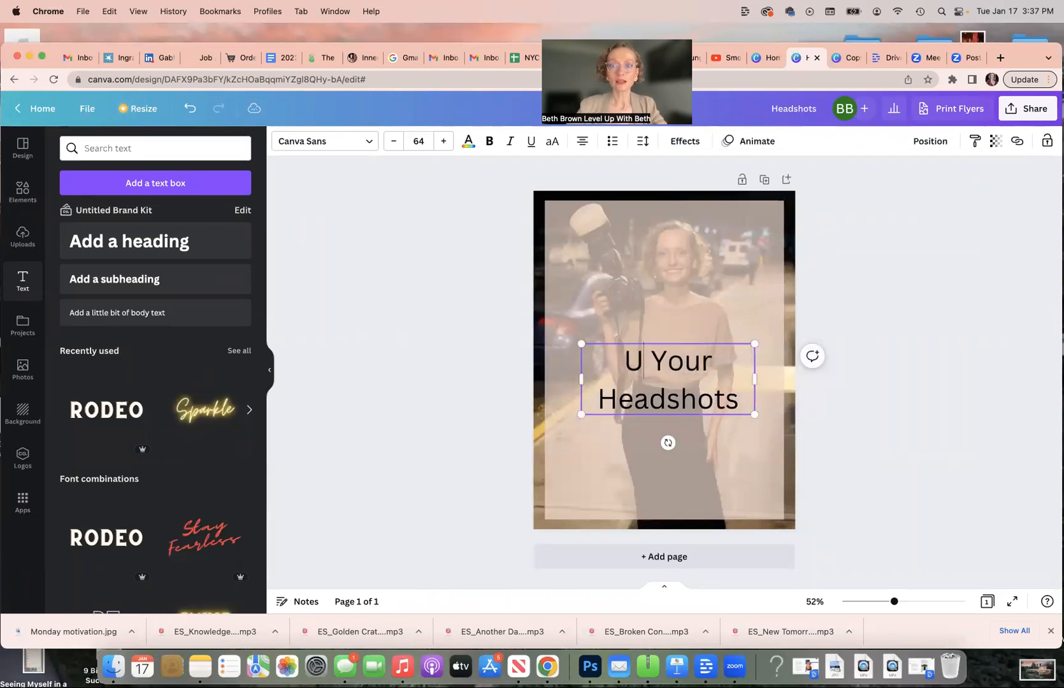
text(Time T)
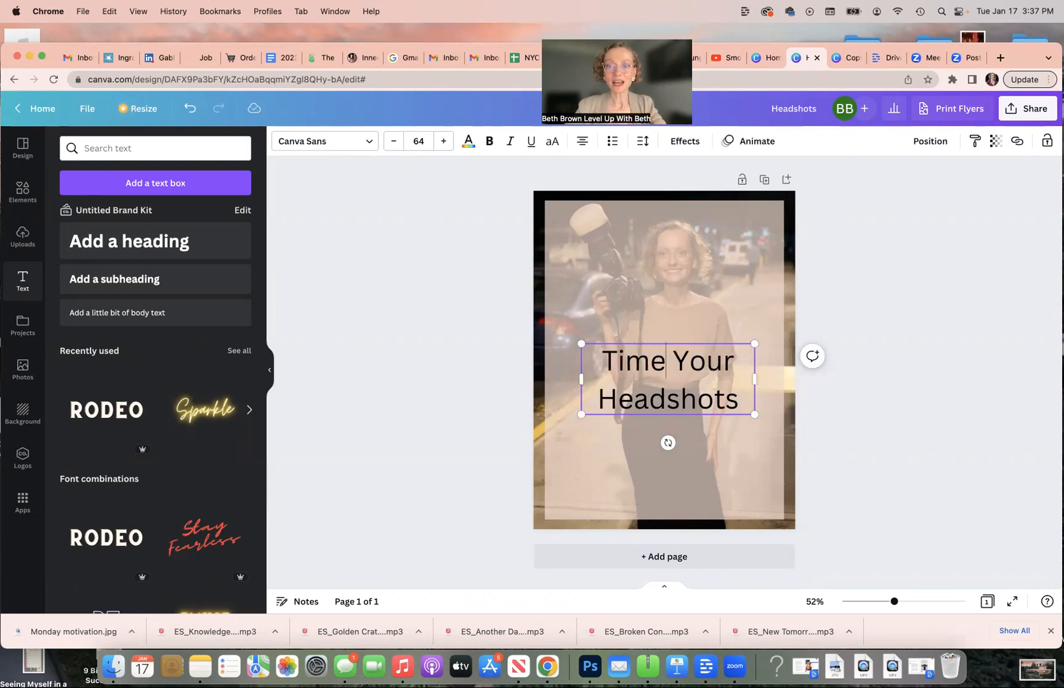
text(o )
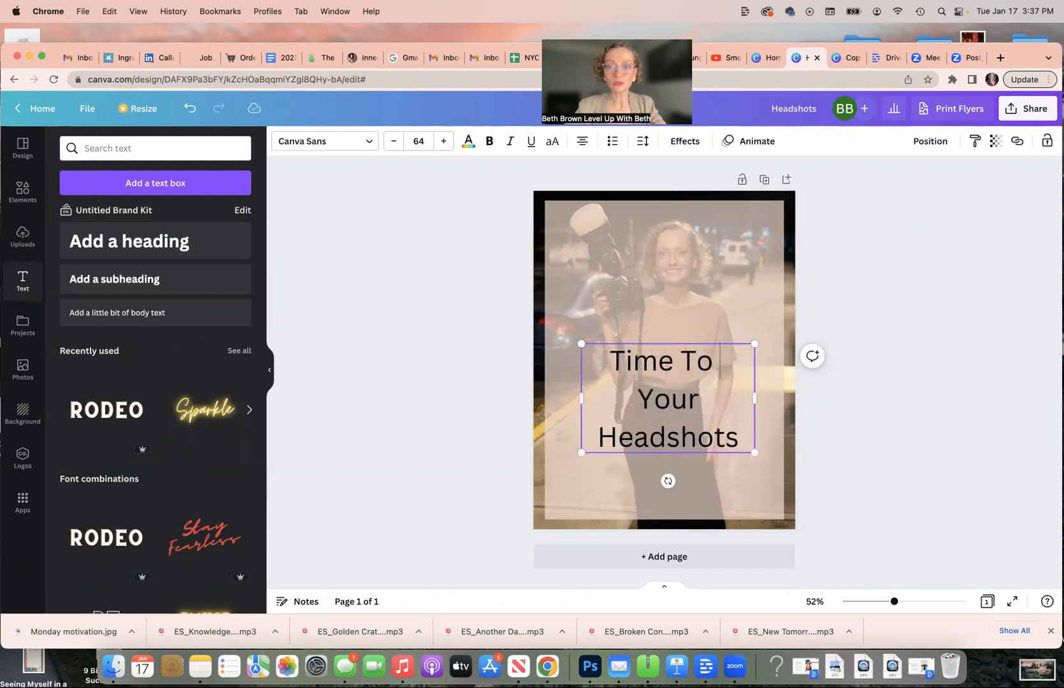
Rework the heading's wording to read "Time For New Headshots?"
text(Upd)
key(BackSpace)
key(BackSpace)
key(BackSpace)
key(BackSpace)
key(BackSpace)
drag(747, 361, 667, 361)
key(BackSpace)
text(for)
key(BackSpace)
key(BackSpace)
key(BackSpace)
text(For New)
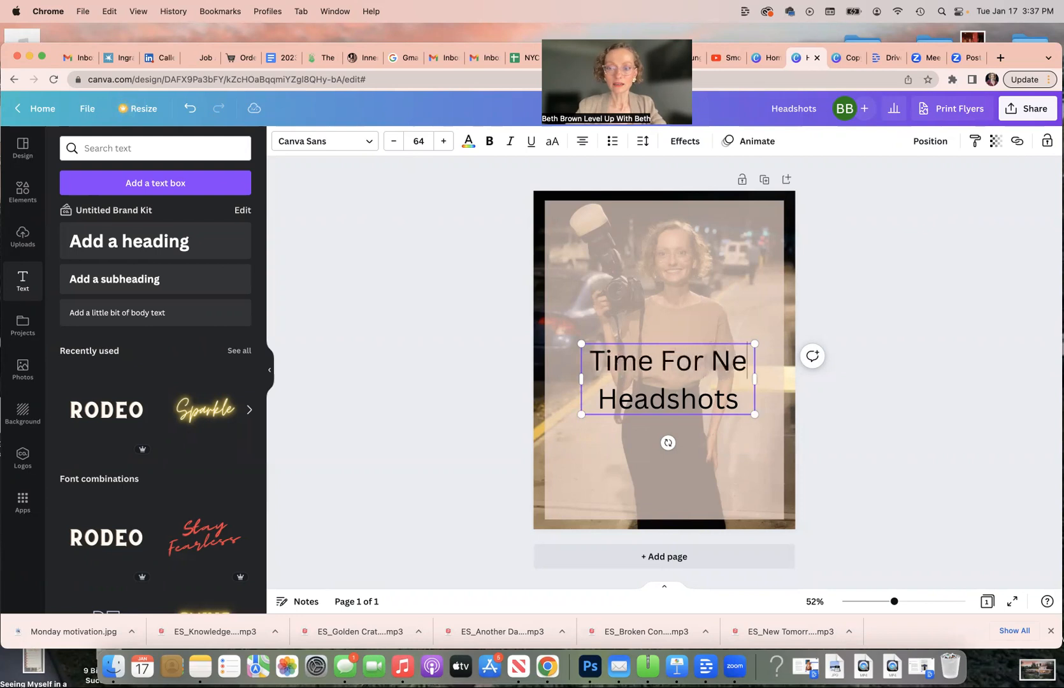
click(737, 439)
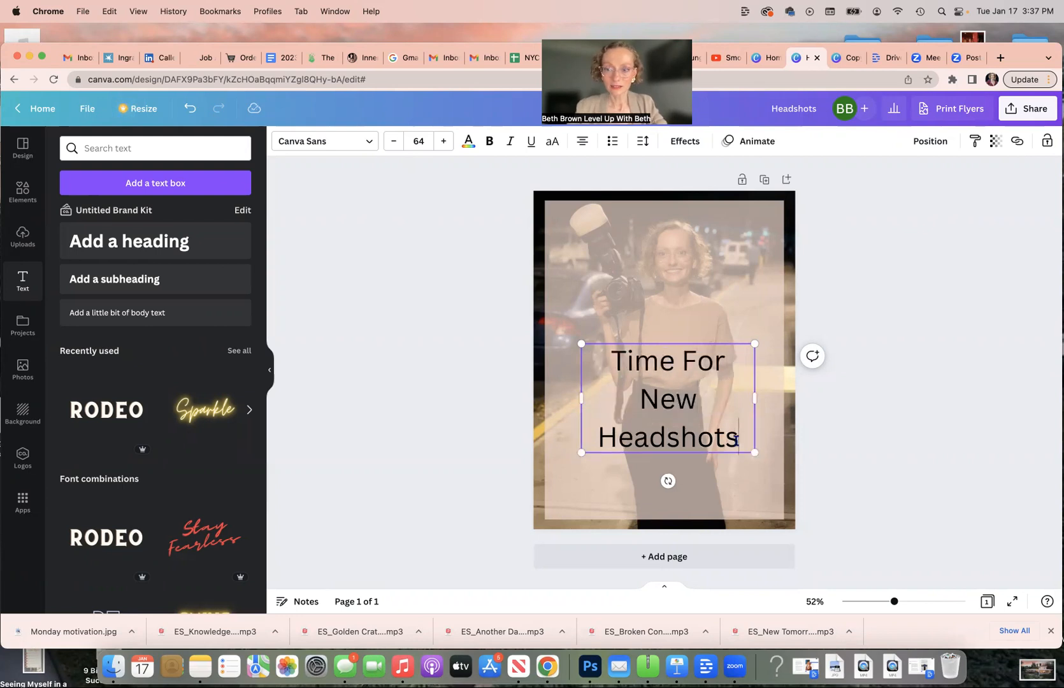
text(?)
Widen the heading box so "Time For New" fits on one line and move it to the upper part of the flyer
drag(754, 399, 771, 401)
drag(770, 401, 771, 401)
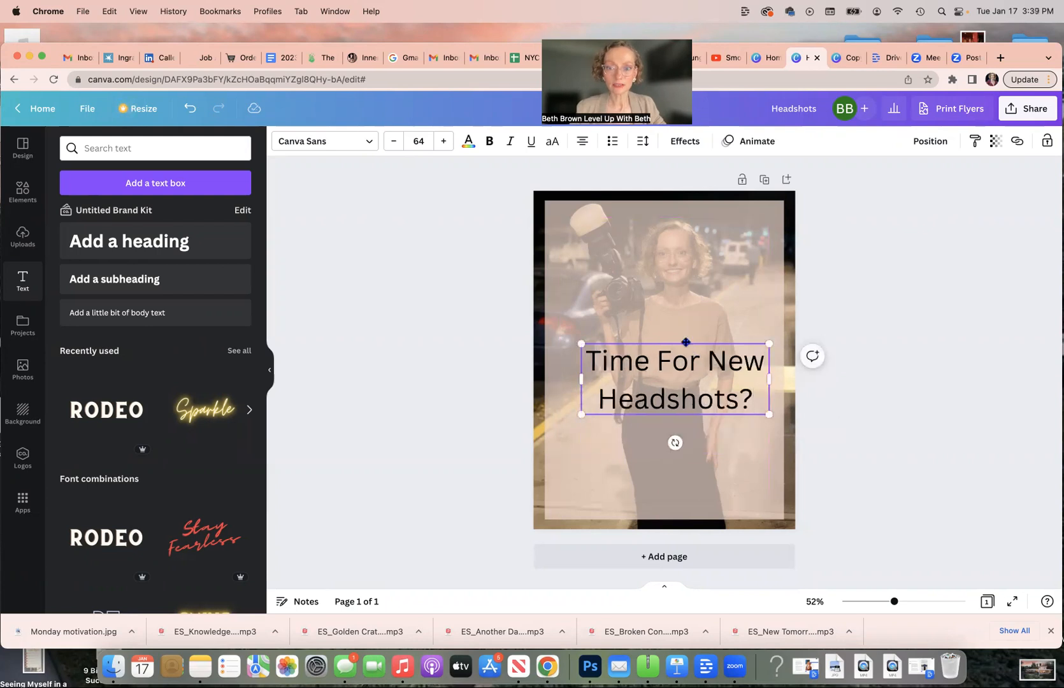
drag(686, 342, 664, 225)
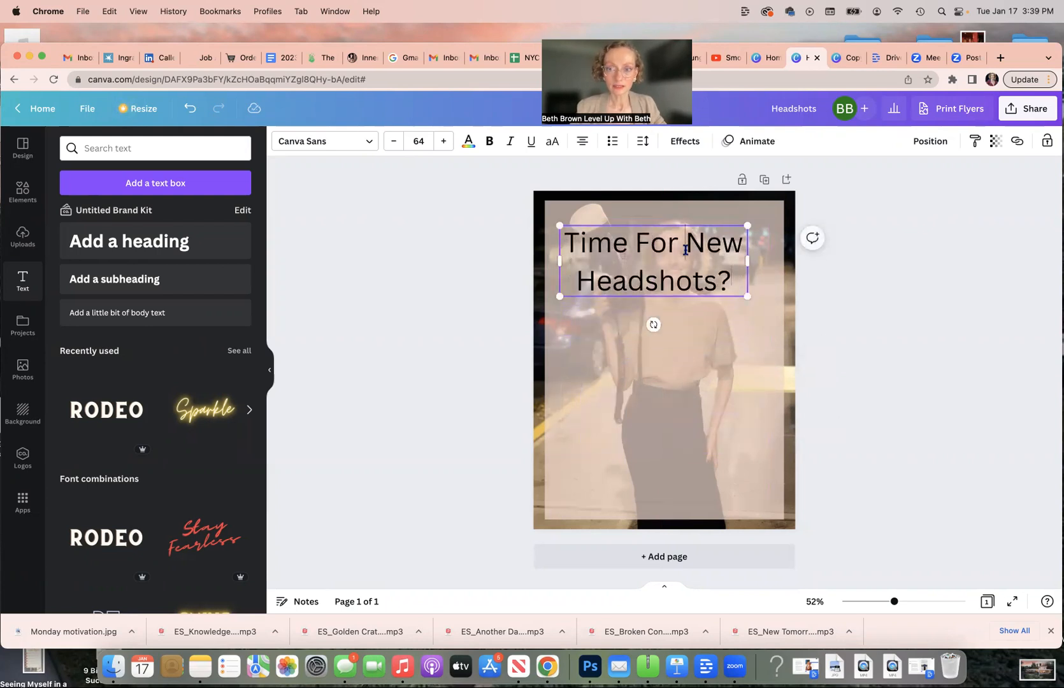
Put "New" on its own line, widen the heading box on both sides and center it near the flyer's upper edge
click(686, 250)
key(Return)
drag(748, 258, 769, 259)
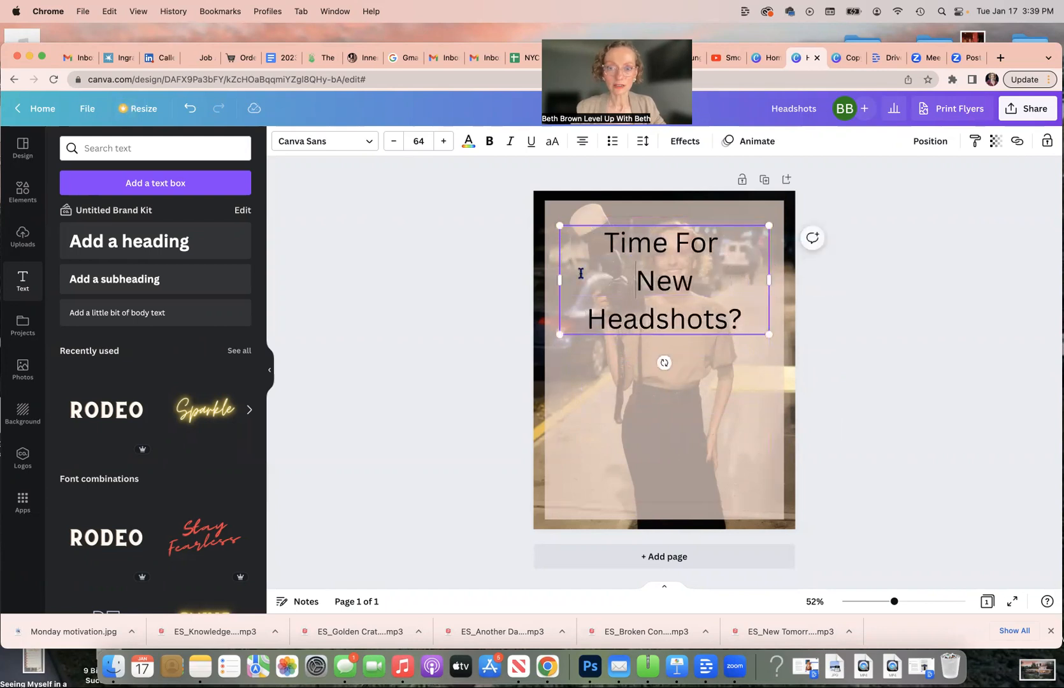
drag(559, 281, 550, 281)
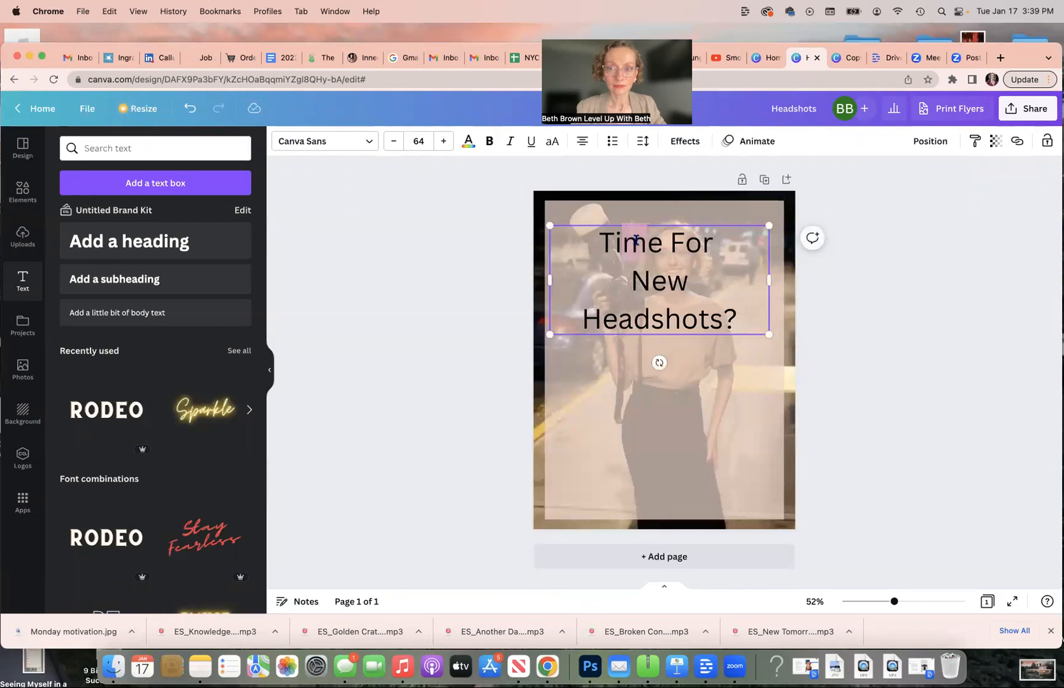
click(665, 221)
drag(666, 240, 667, 231)
Try Corben and Open Sans Extra Bold on the heading and set its font to Poppins Medium
click(364, 142)
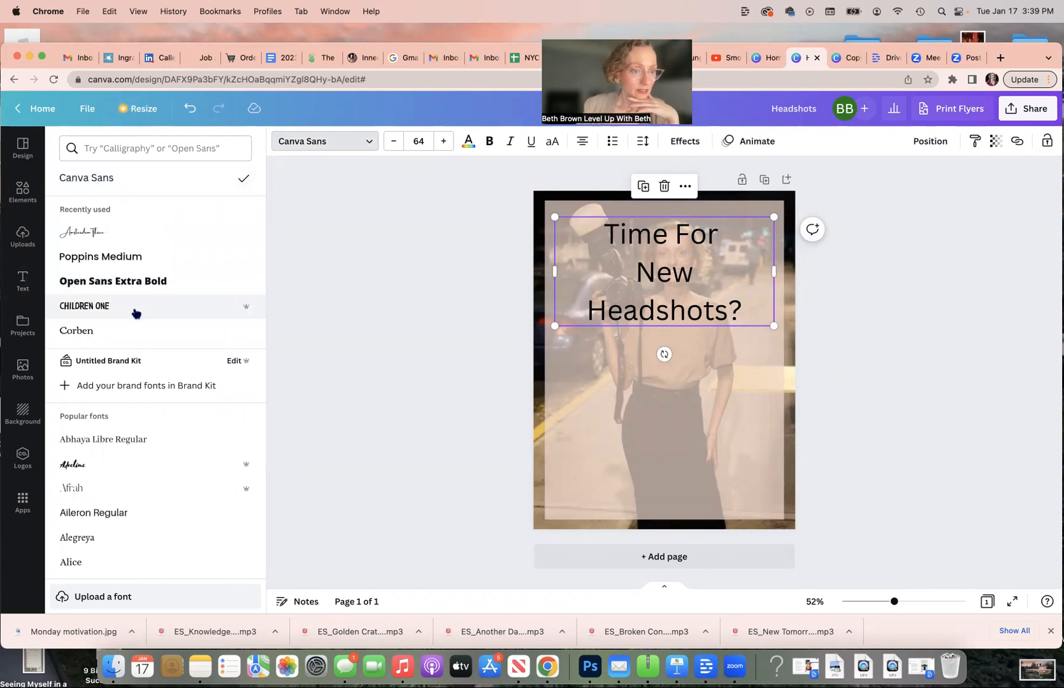
scroll(135, 311, down, 2)
click(97, 294)
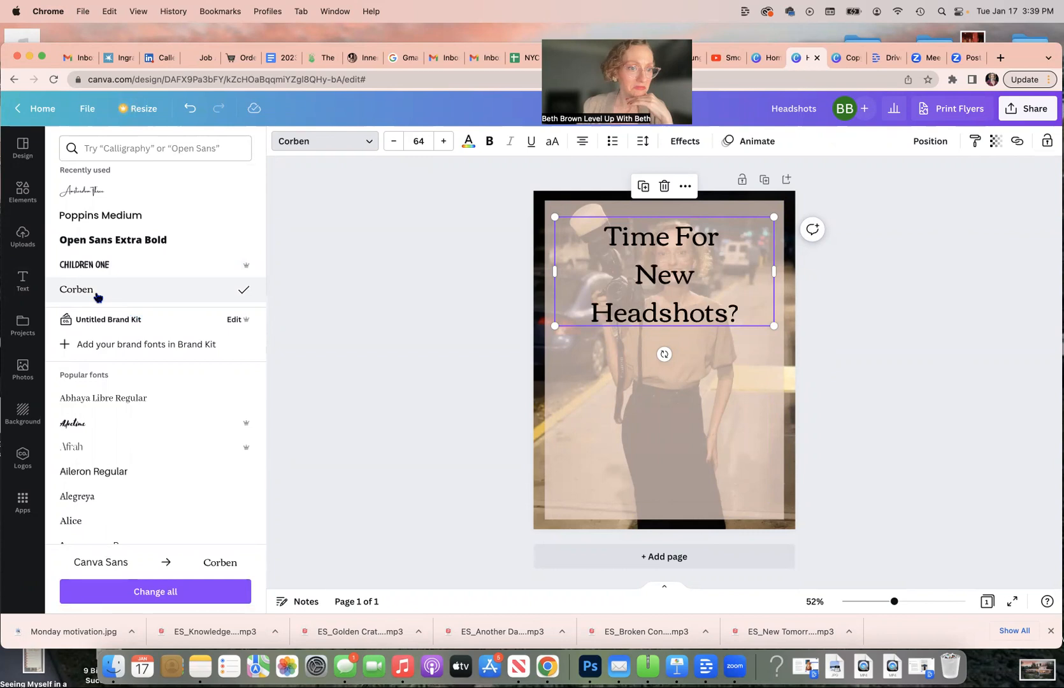
click(109, 241)
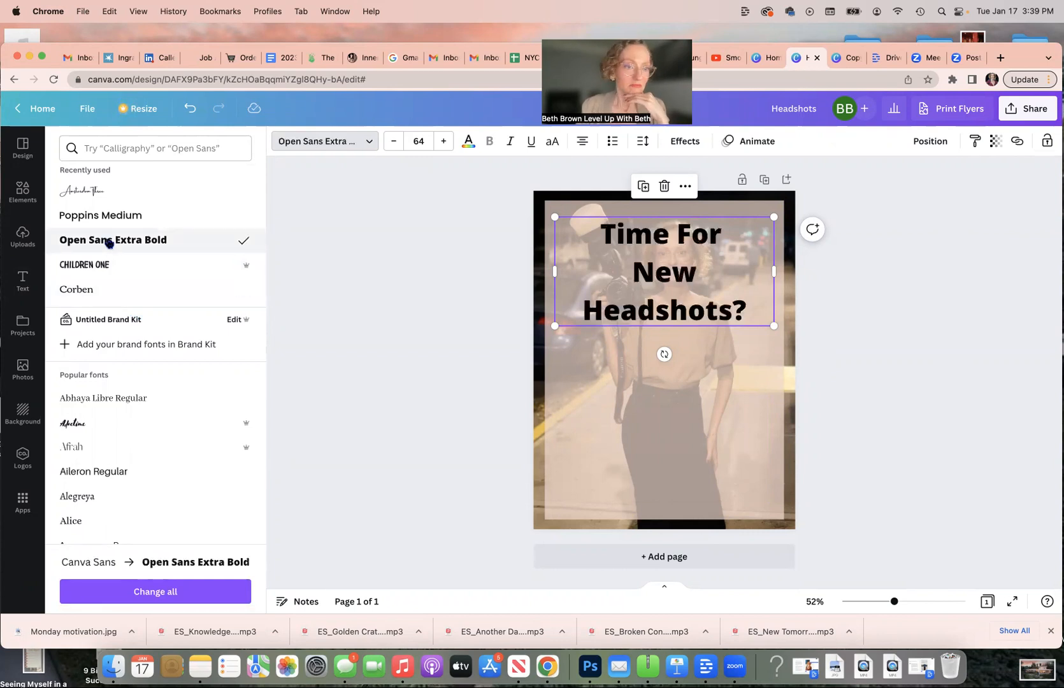
click(112, 214)
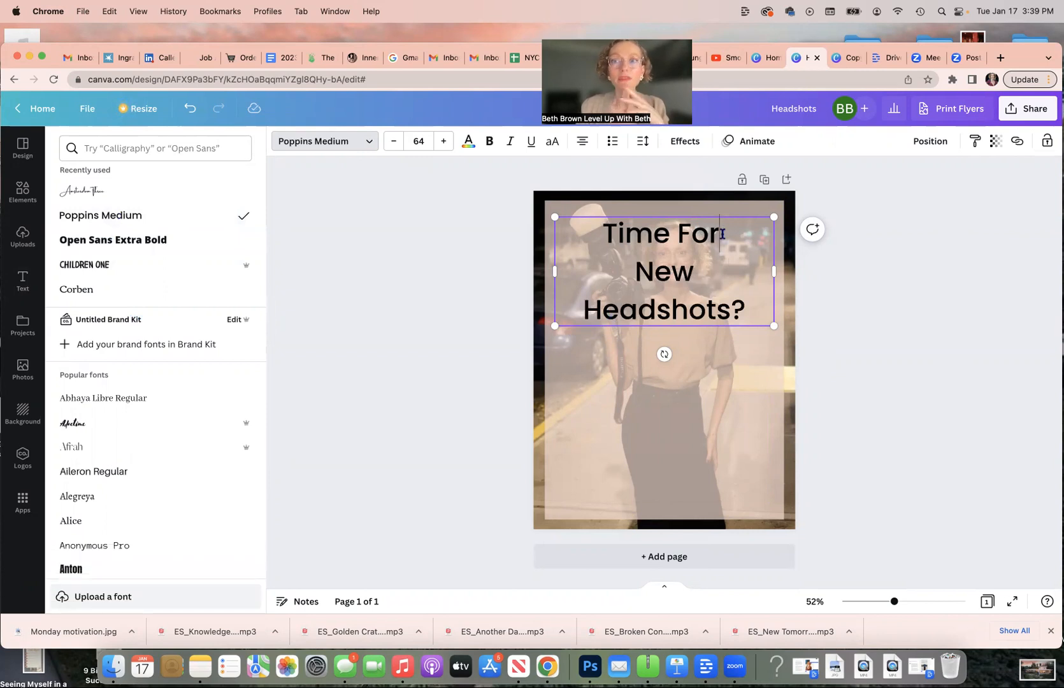
Tighten the line spacing of the whole heading so its three lines sit closer together
click(723, 234)
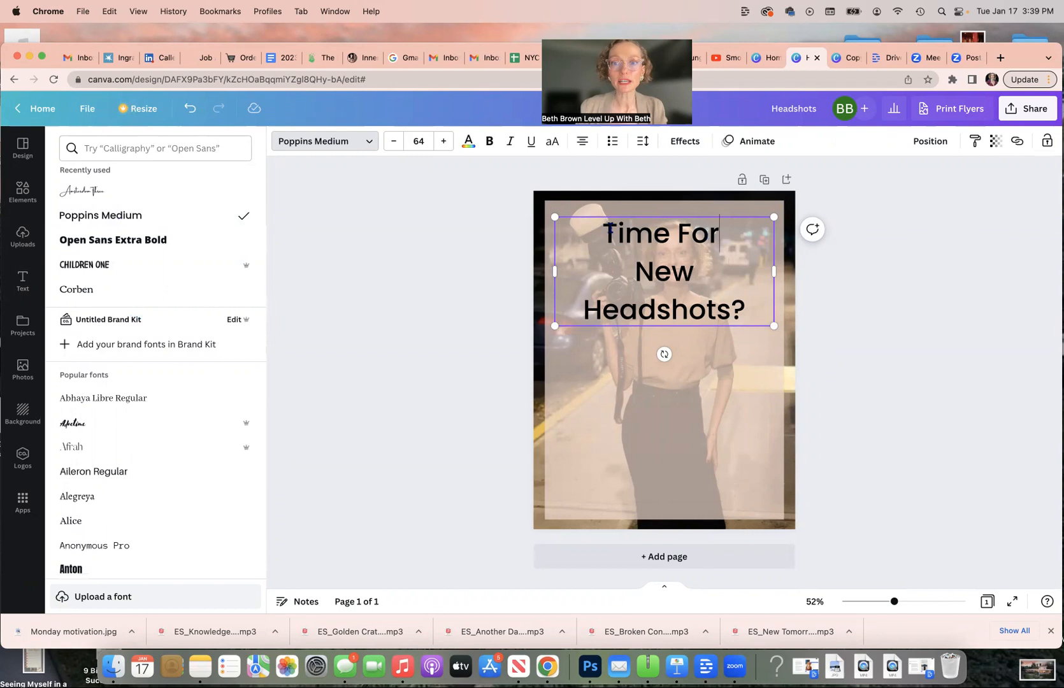
drag(603, 230, 733, 298)
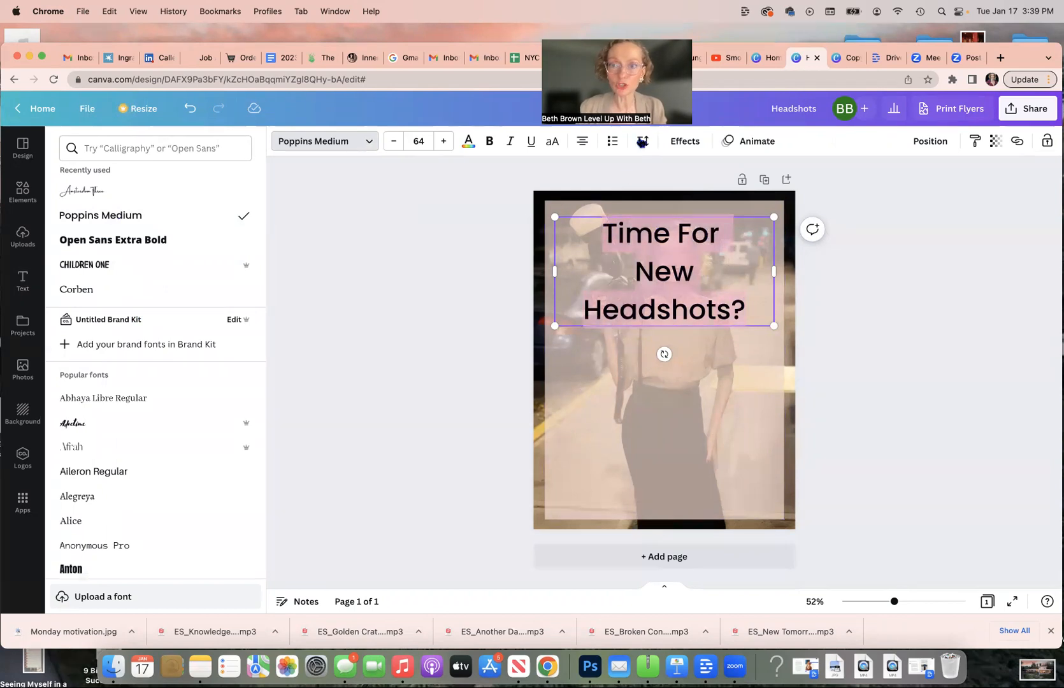
click(638, 141)
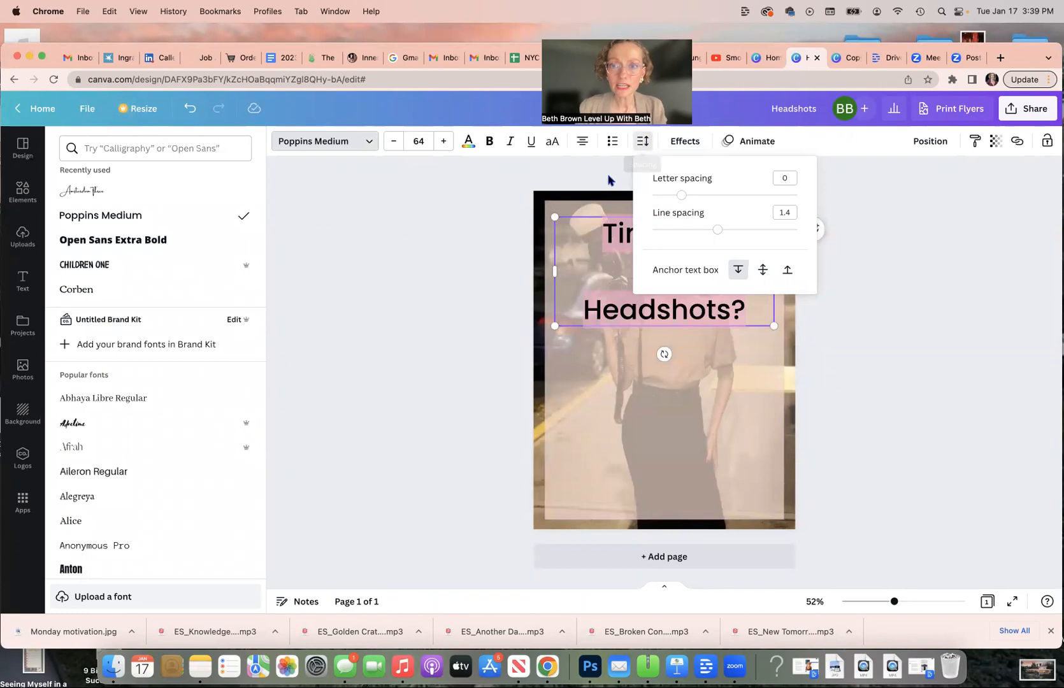
click(641, 142)
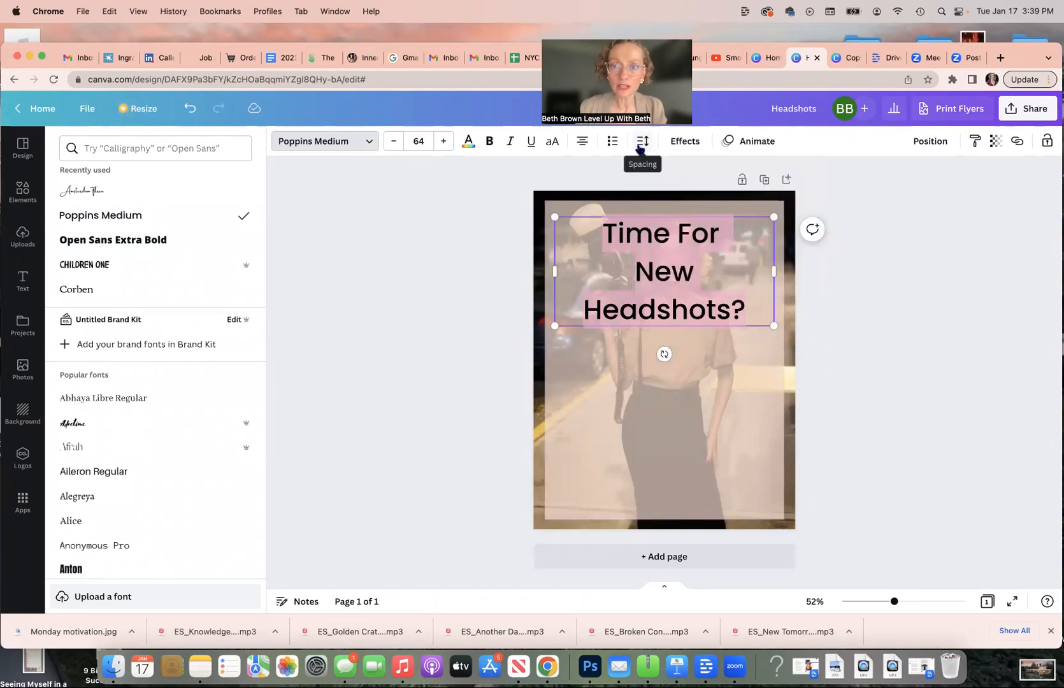
click(640, 143)
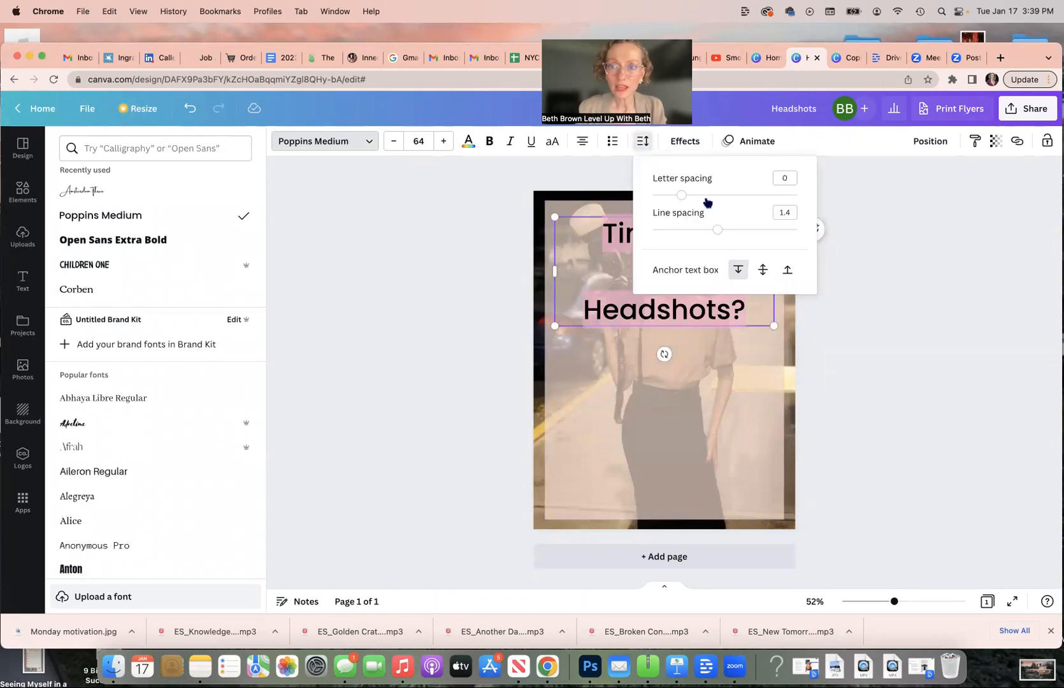
drag(717, 236, 689, 234)
click(915, 248)
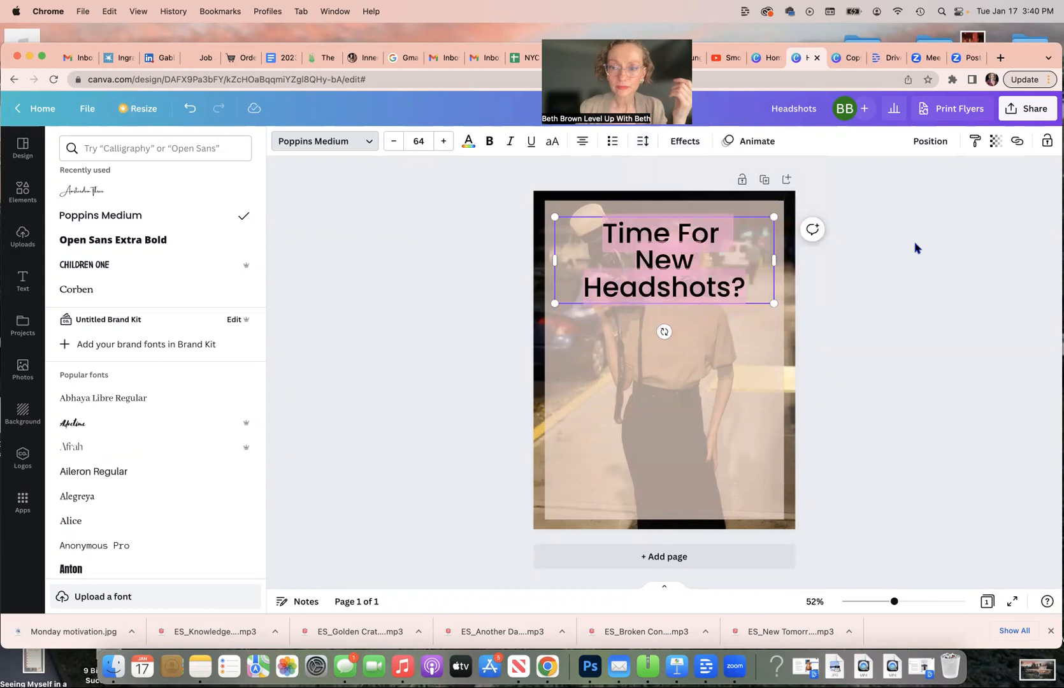
Try the charcoal, brown, salmon and gray brand colors on the full heading text
click(770, 354)
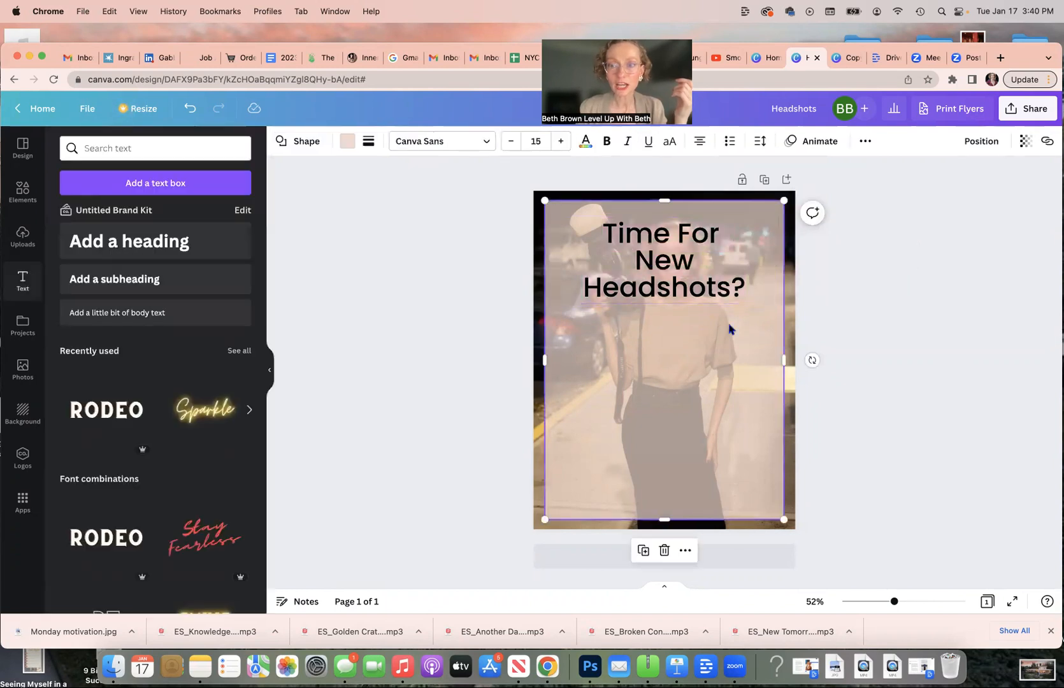
click(663, 264)
drag(752, 291, 618, 234)
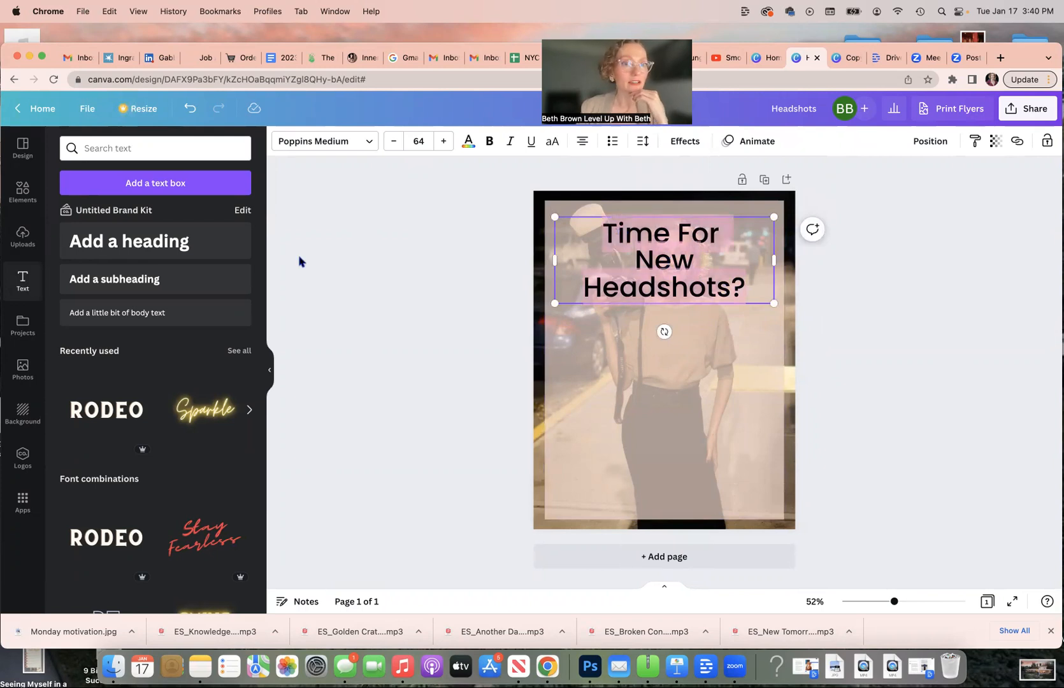
click(467, 144)
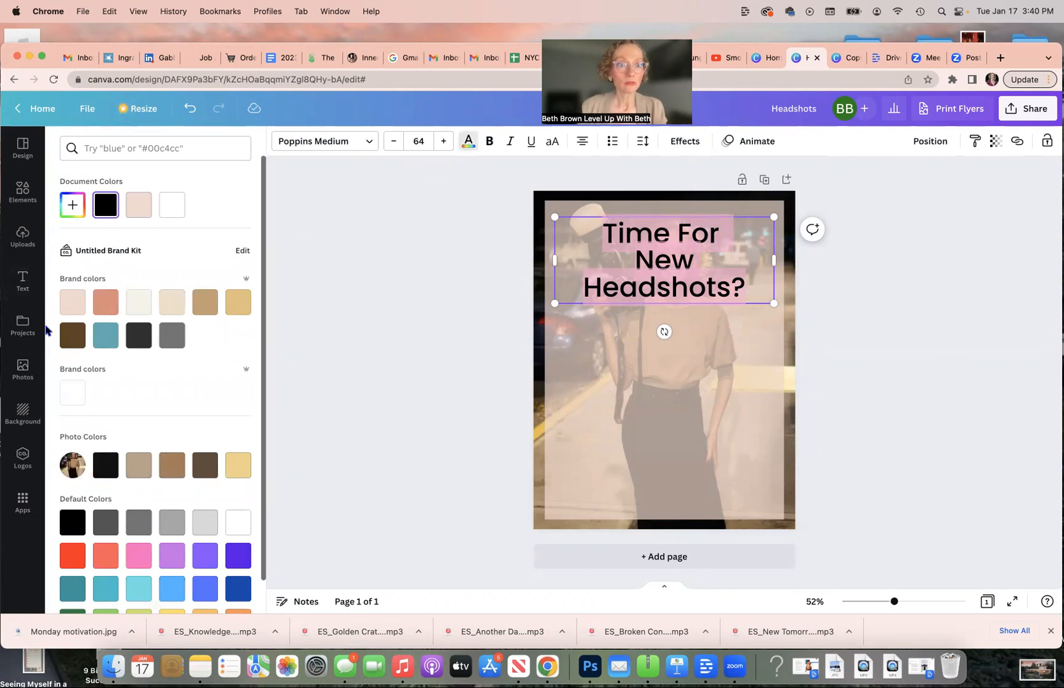
click(139, 337)
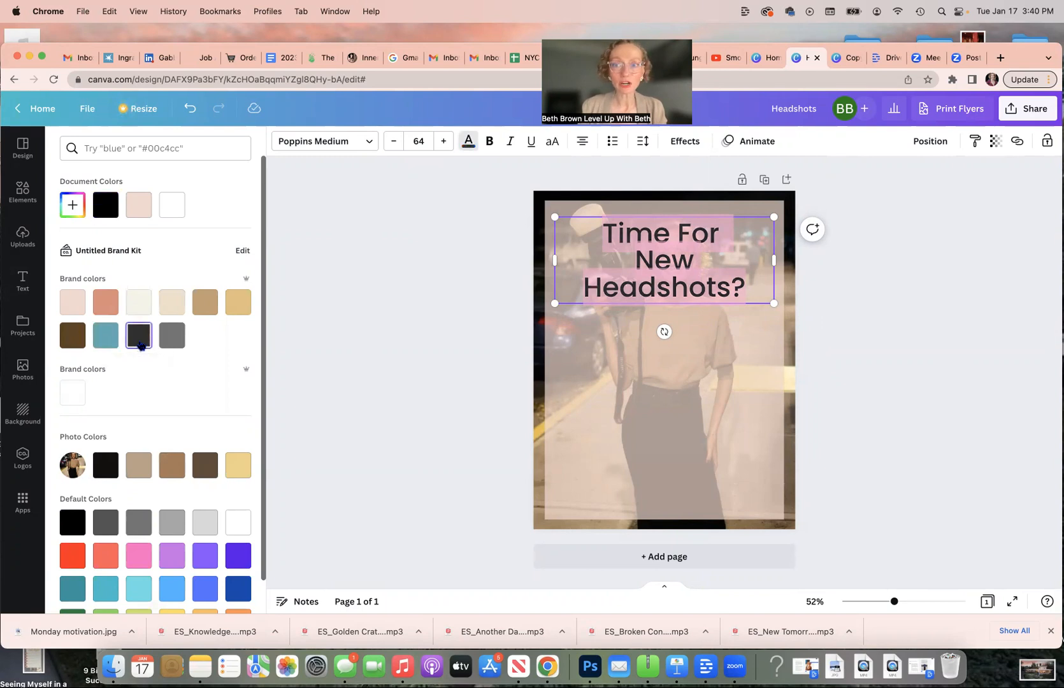
click(74, 338)
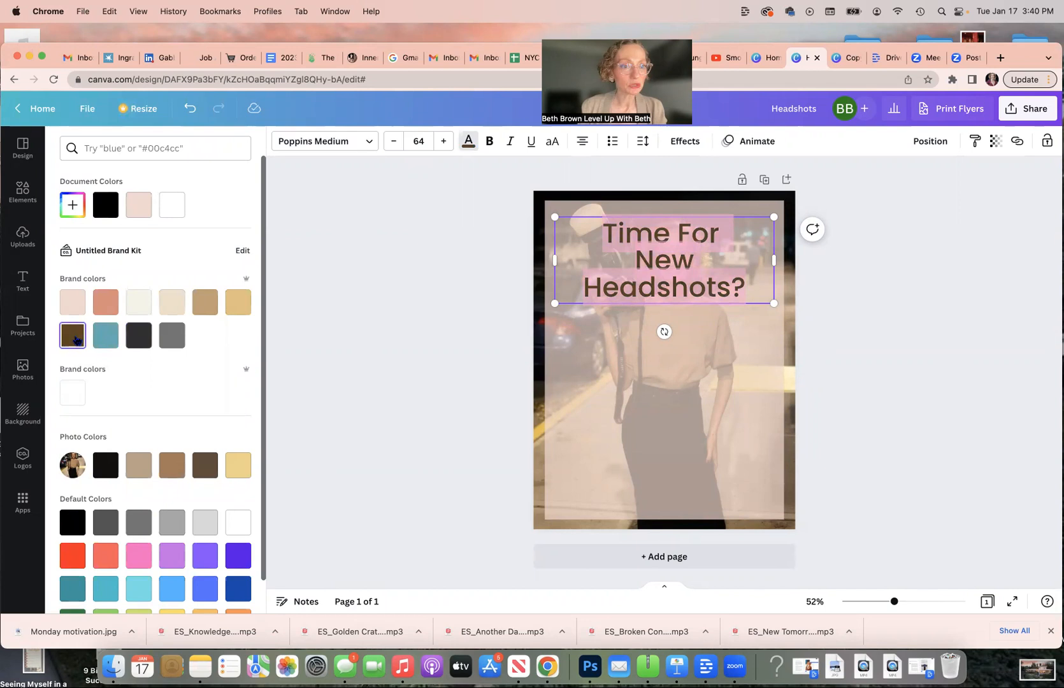
click(106, 311)
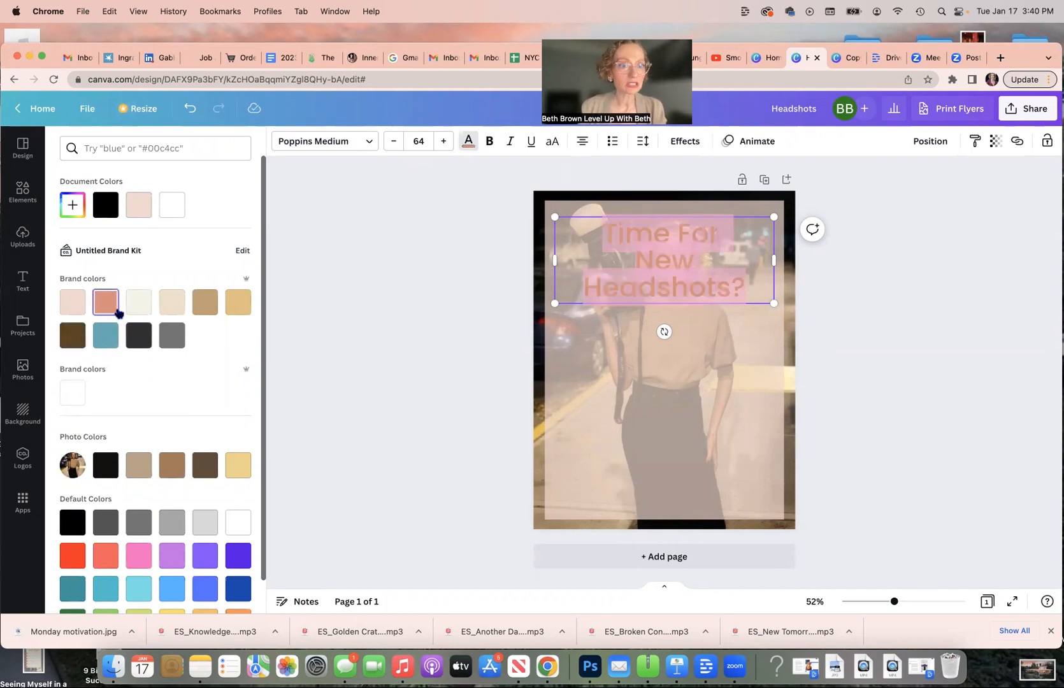
click(176, 341)
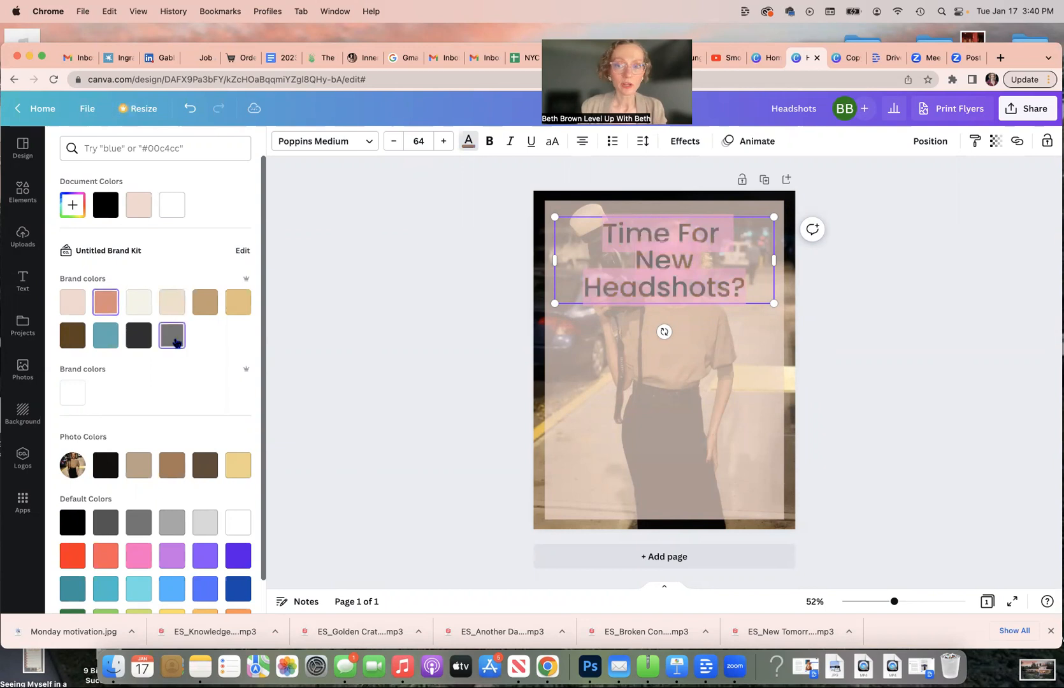
click(402, 314)
click(856, 372)
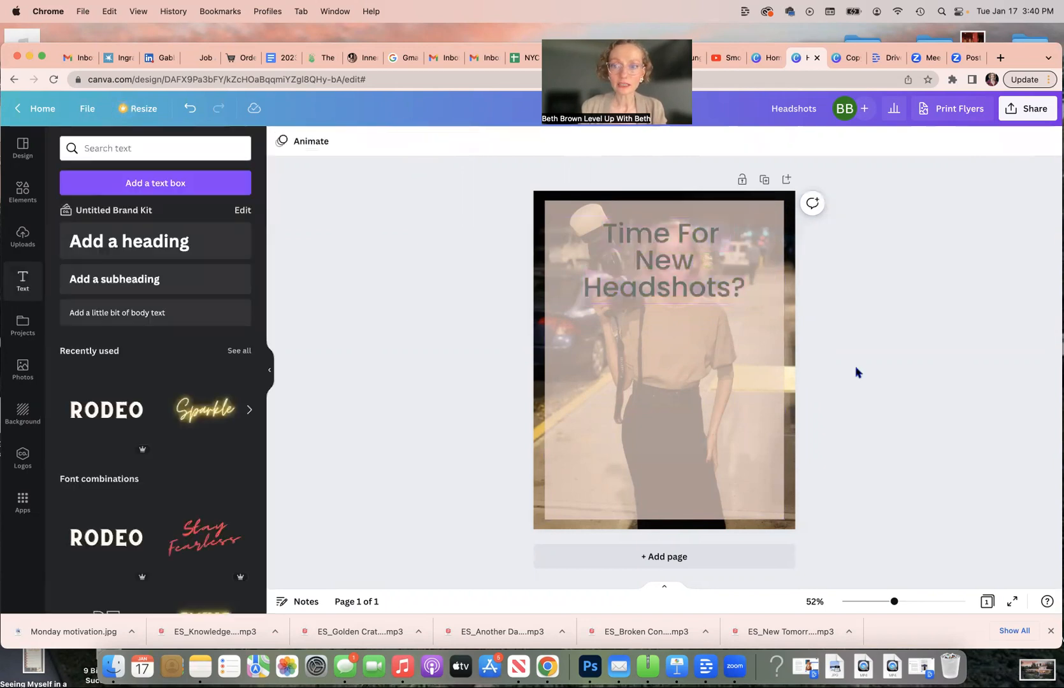
Compare the charcoal, teal, tan and salmon brand colors on the heading text
click(740, 292)
drag(741, 290, 608, 232)
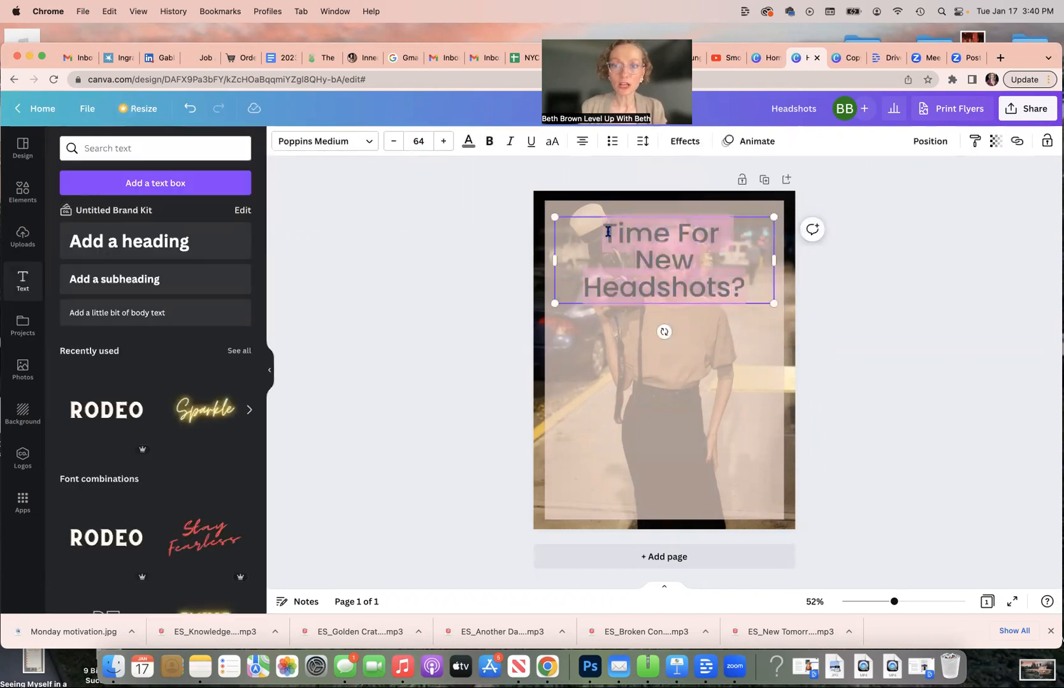
click(469, 141)
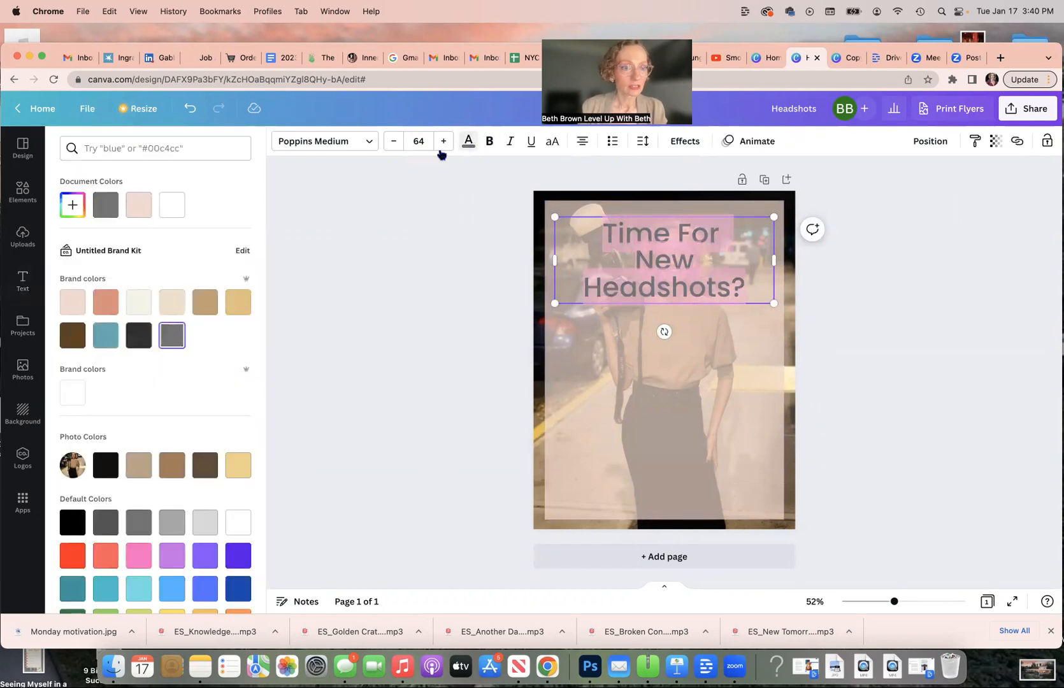
click(143, 337)
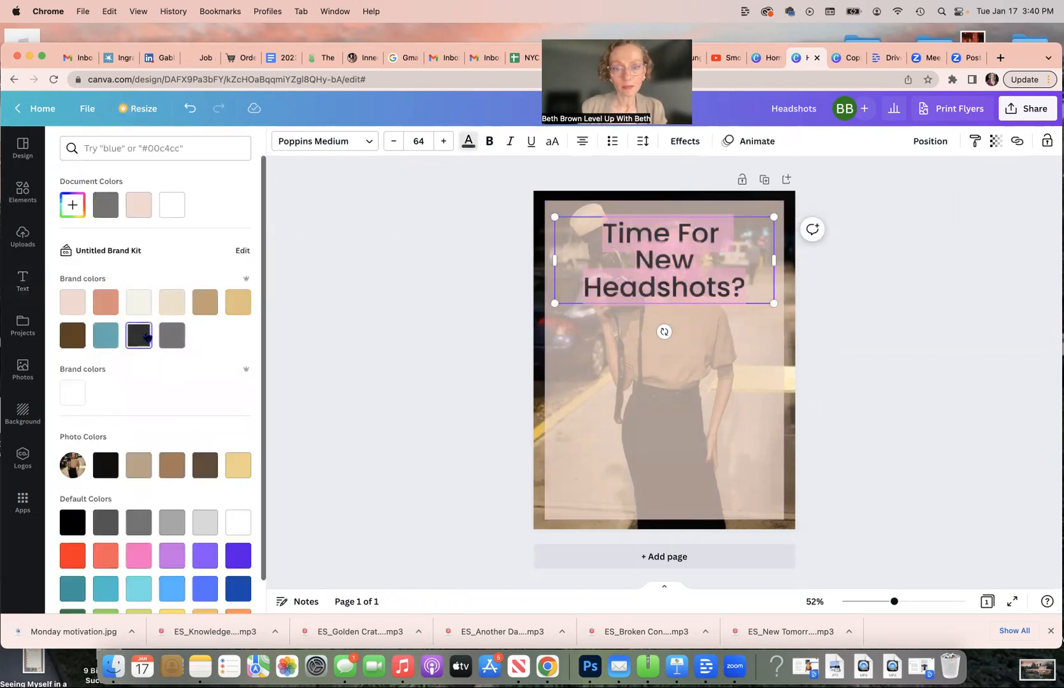
click(101, 341)
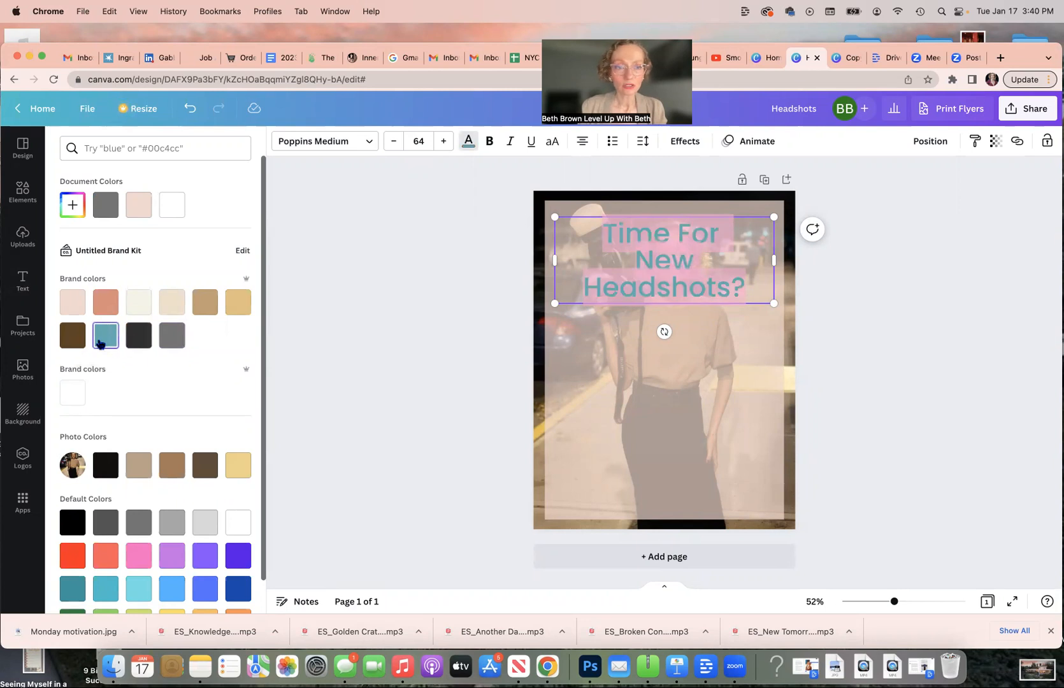
click(139, 336)
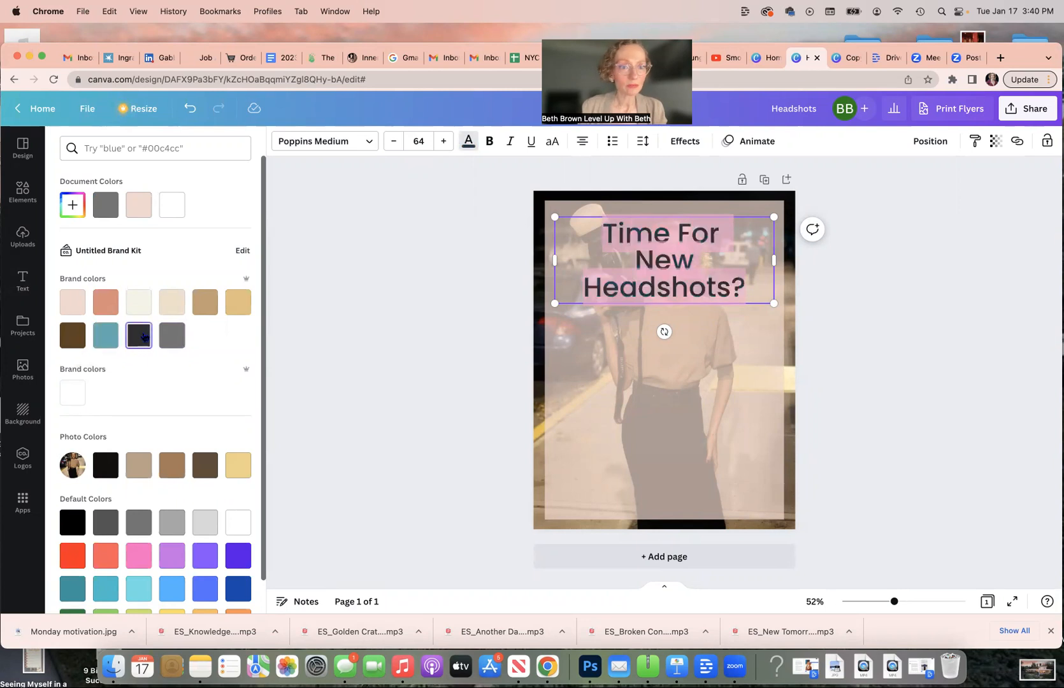
click(212, 304)
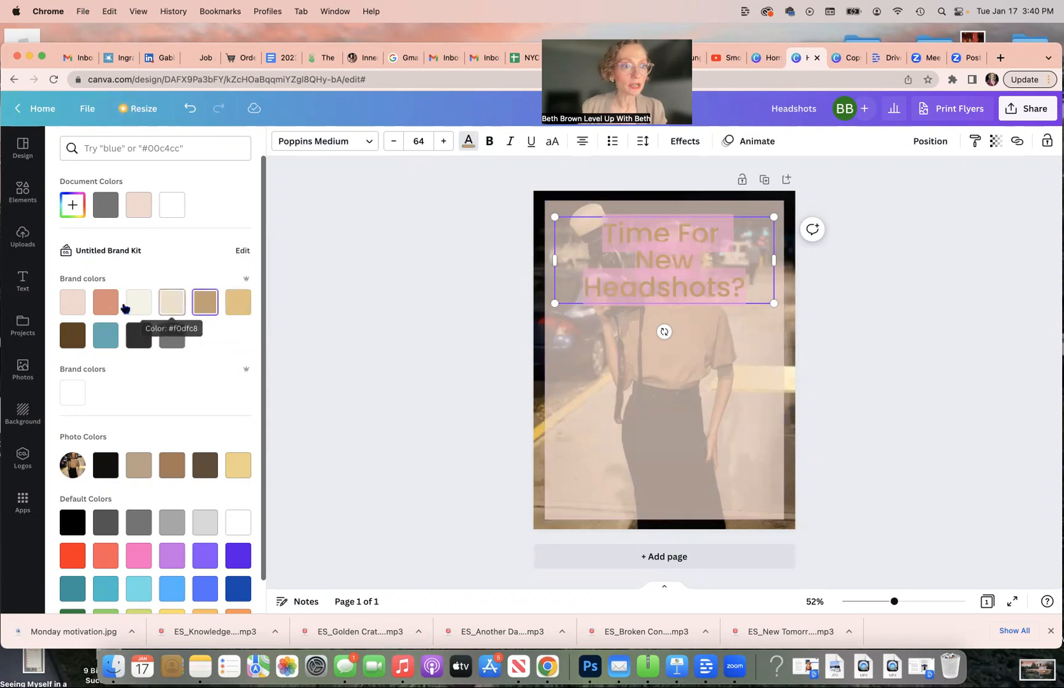
click(105, 308)
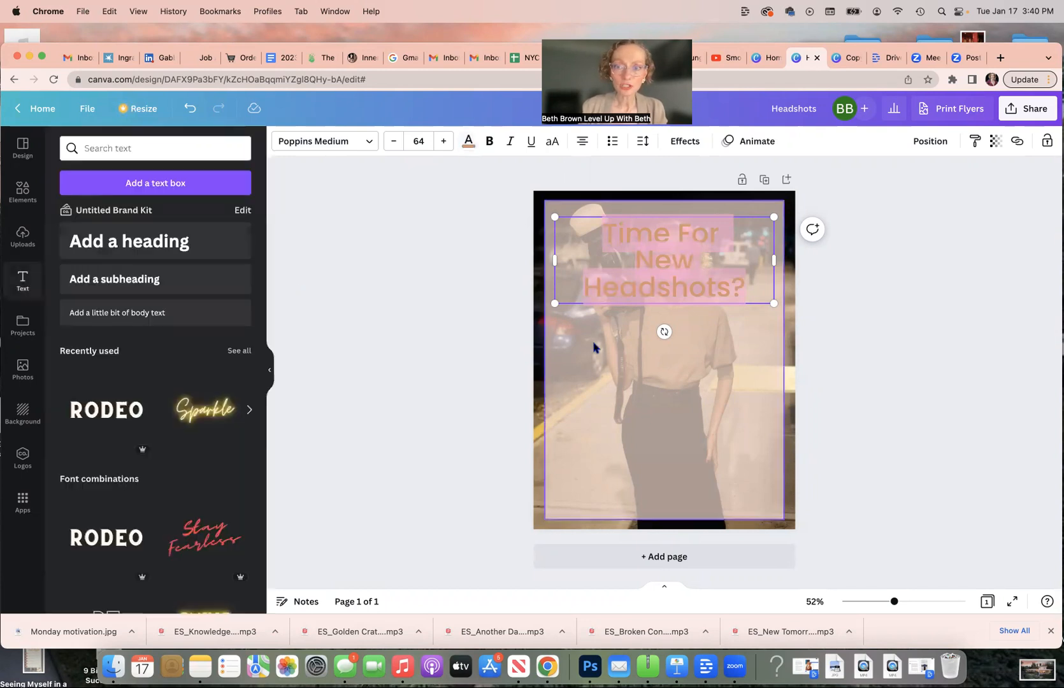
Set the whole heading's text color to the dark charcoal brand color
click(594, 347)
click(744, 286)
drag(748, 287, 608, 233)
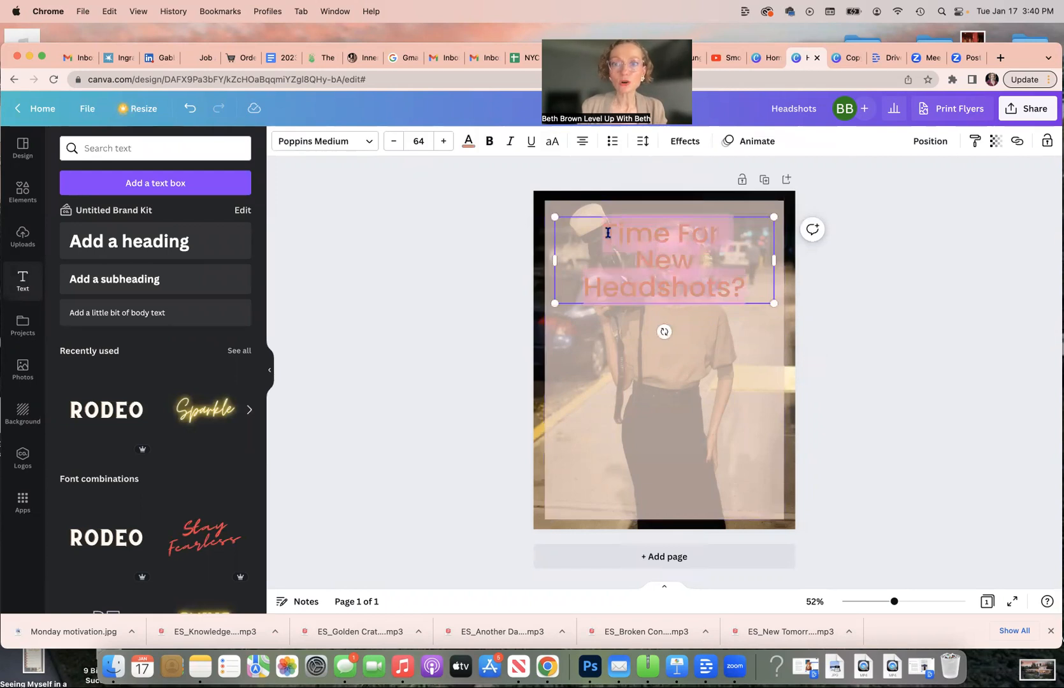
click(469, 142)
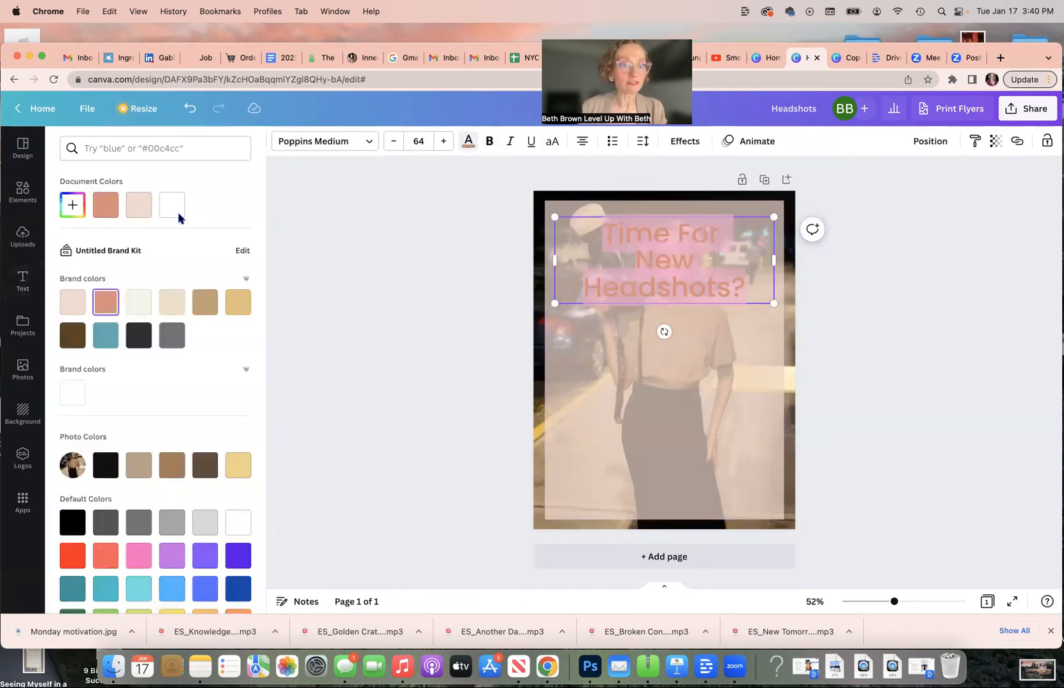
click(142, 334)
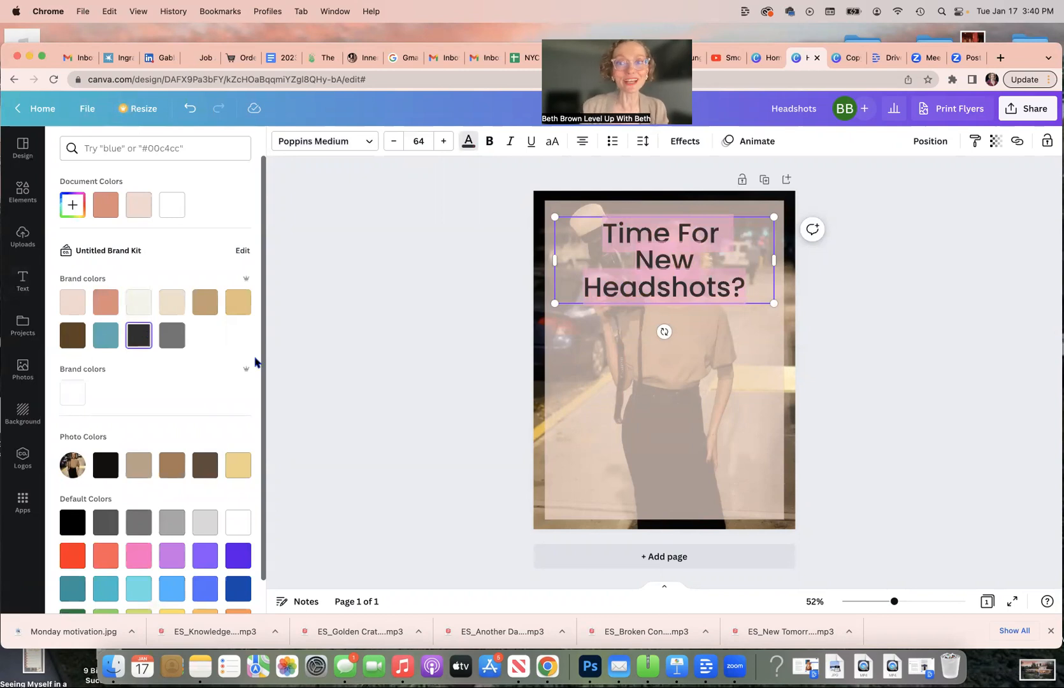
click(869, 385)
click(857, 376)
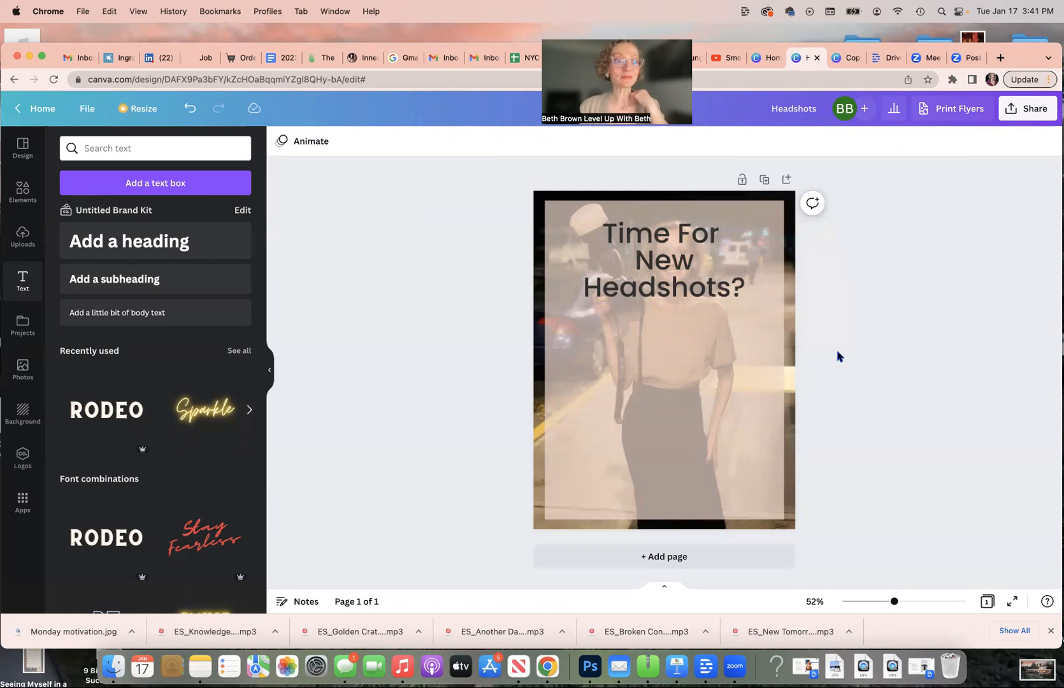
Delete "Headshots?" and its line from the heading, keeping only "Time For New"
double_click(750, 287)
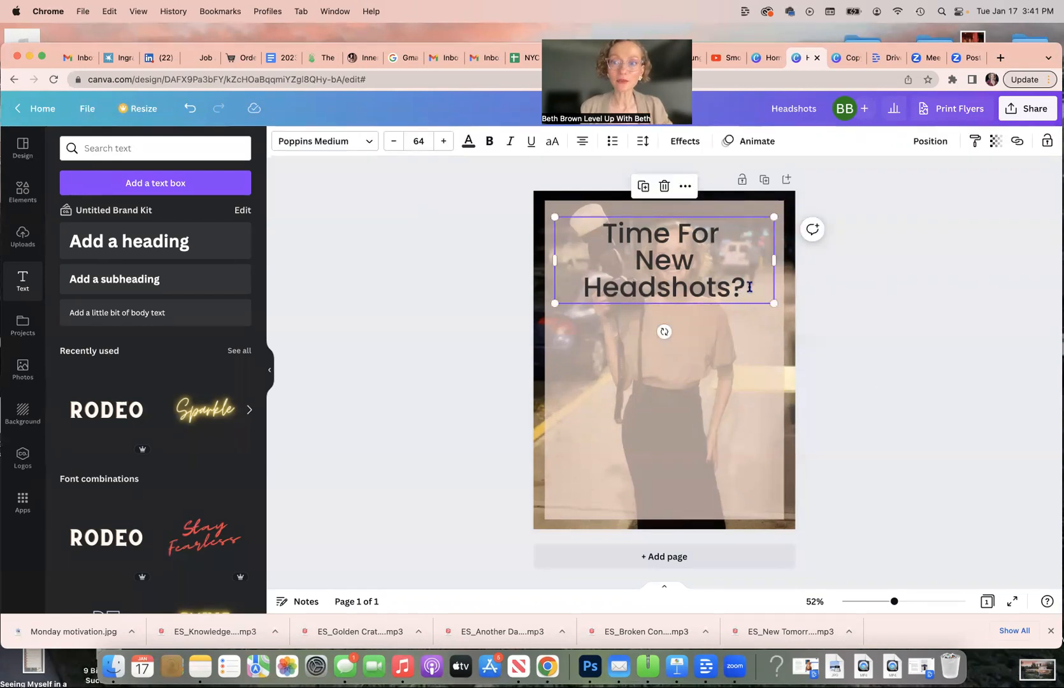
key(shift+Left)
key(shift+Left)
key(shift+Left)
key(shift+Left)
key(shift+Left)
key(shift+Left)
key(shift+Left)
key(shift+Left)
key(shift+Left)
key(shift+Left)
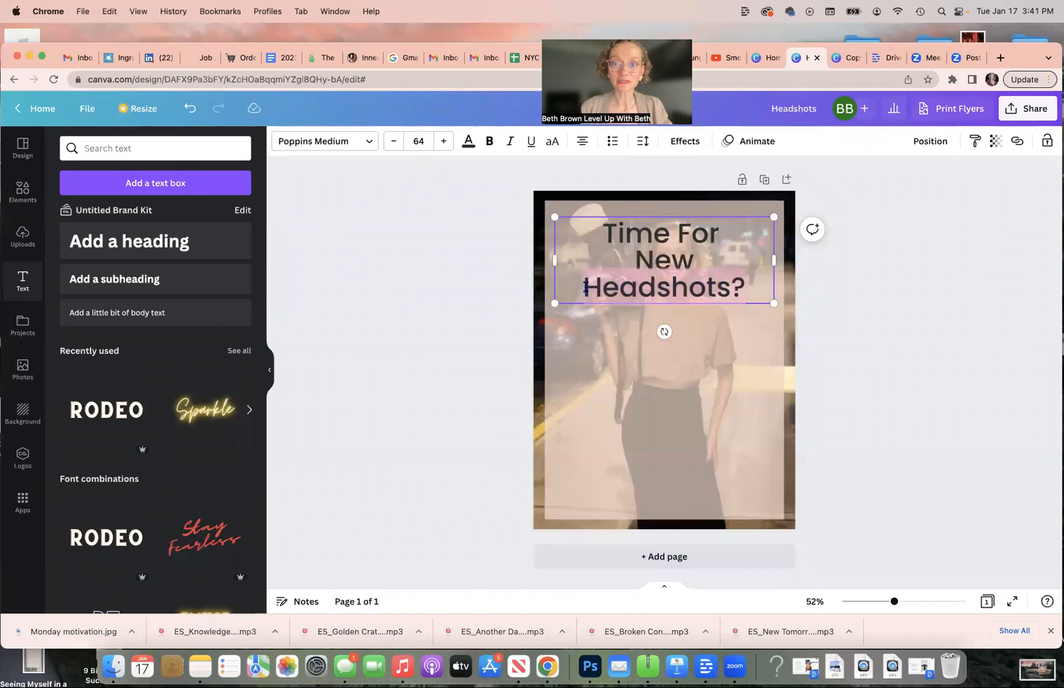
key(BackSpace)
key(BackSpace)
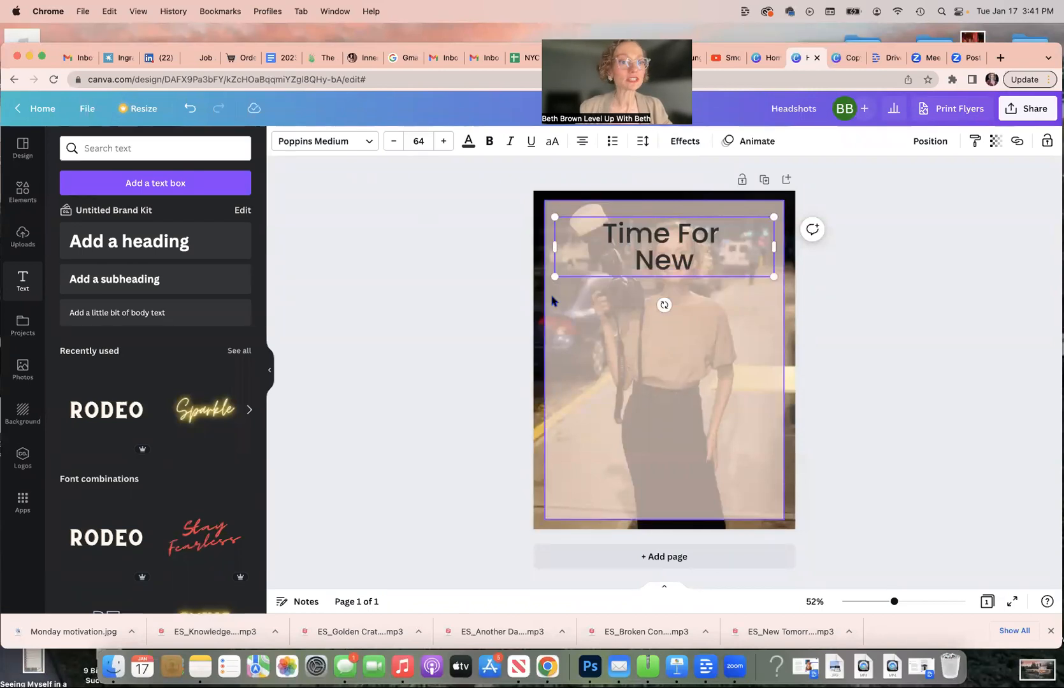
Try the glowing yellow "Sparkle" text style below the heading with its wording cleared, and undo its insertion
click(203, 418)
click(660, 372)
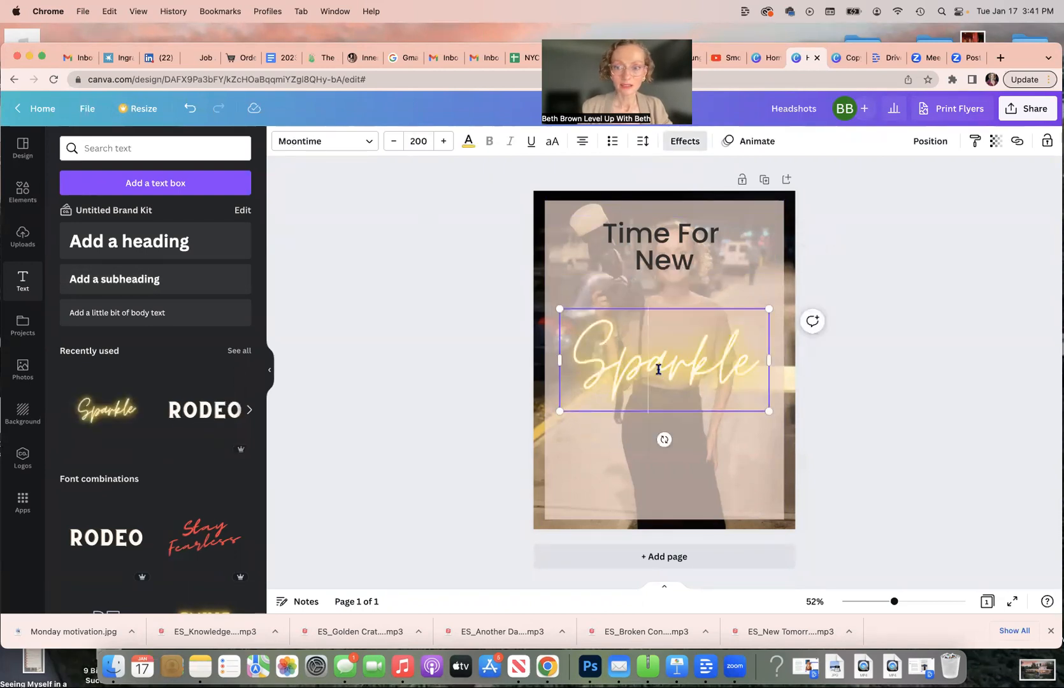
drag(756, 363, 572, 362)
key(BackSpace)
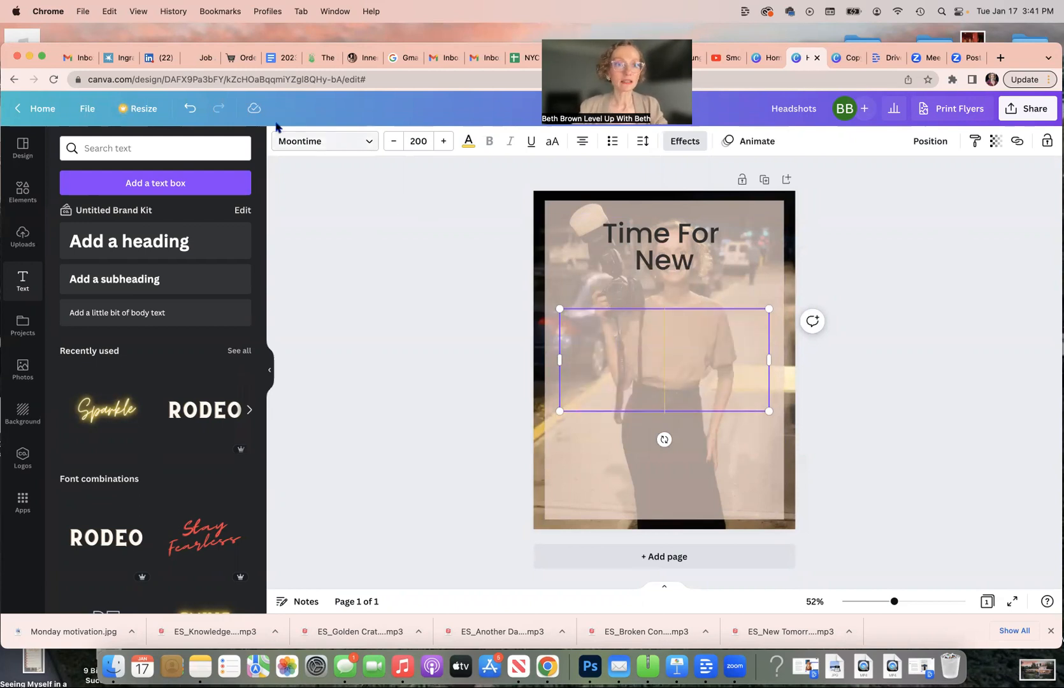
click(191, 109)
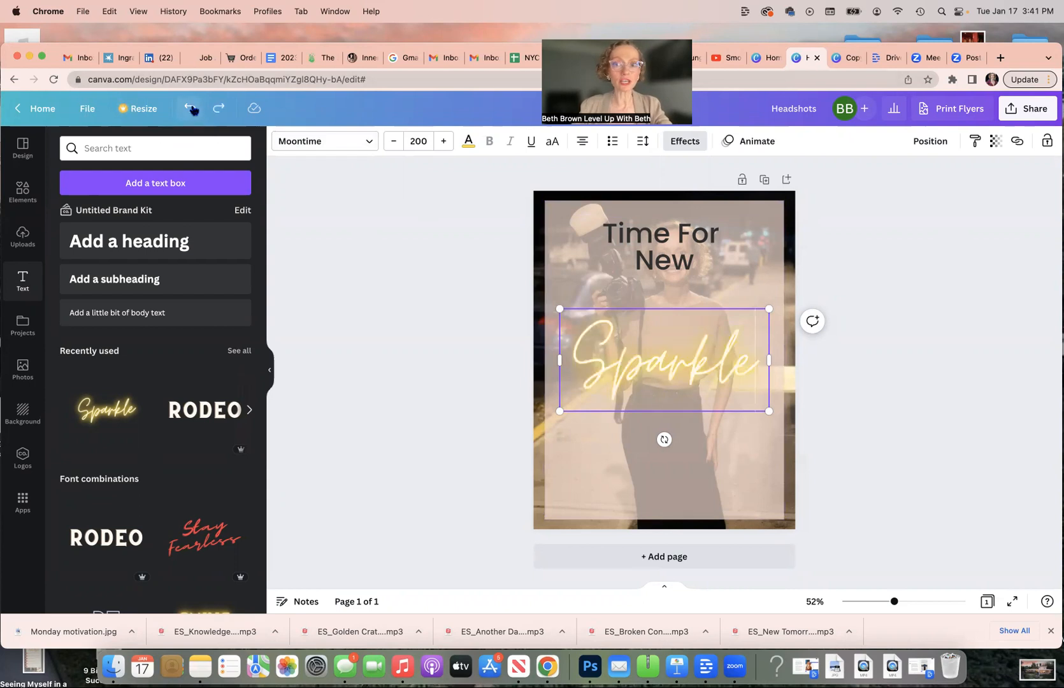
click(191, 109)
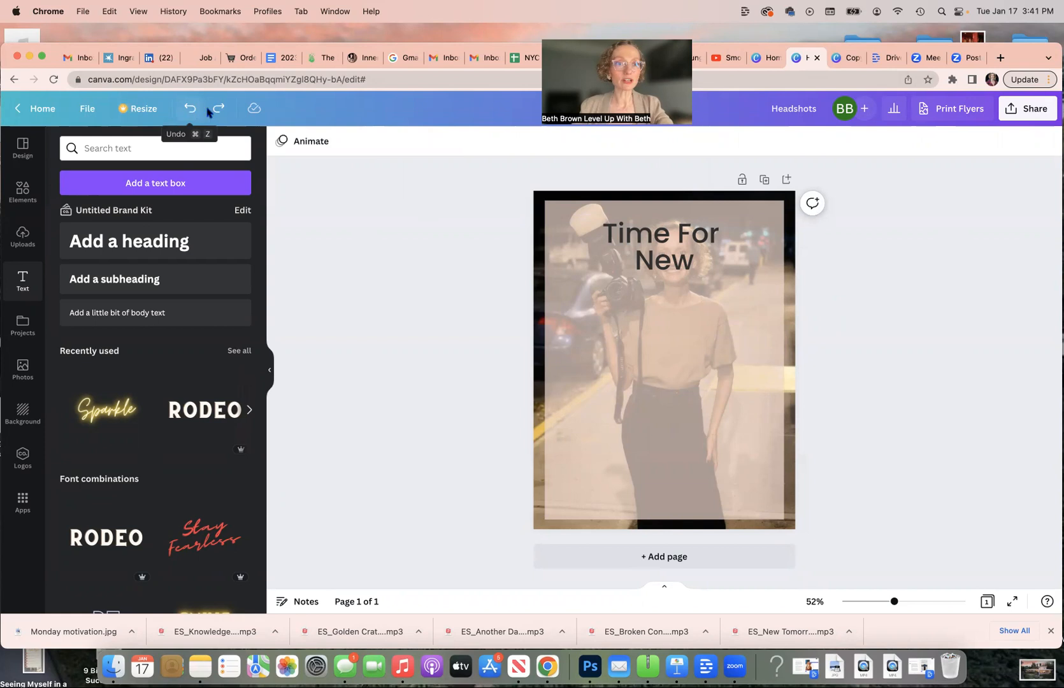
click(219, 109)
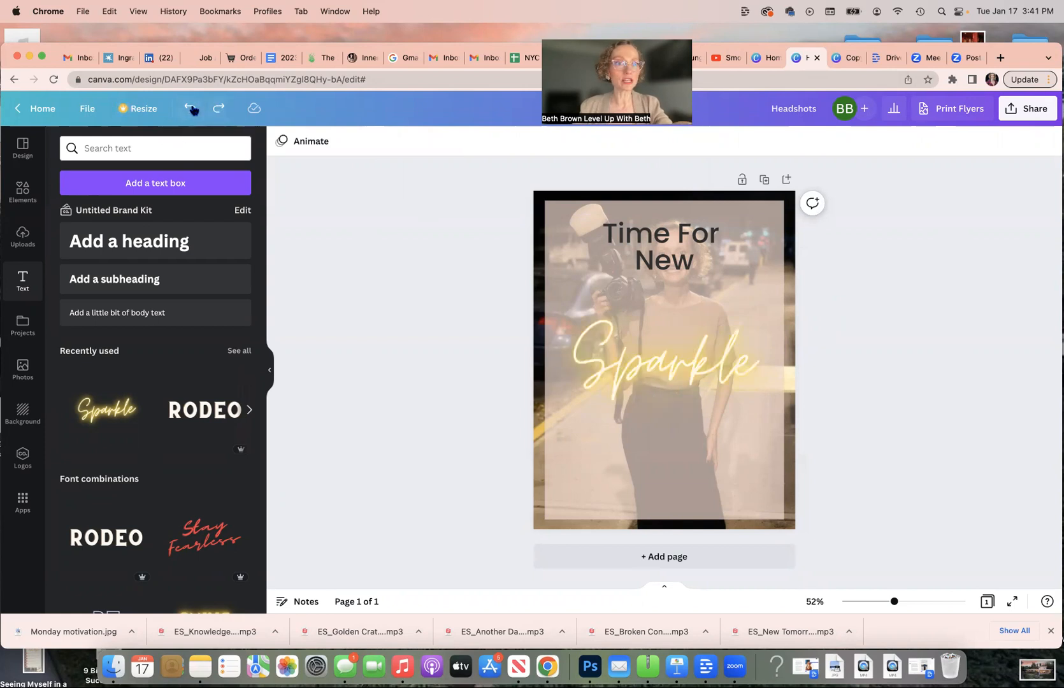
click(191, 110)
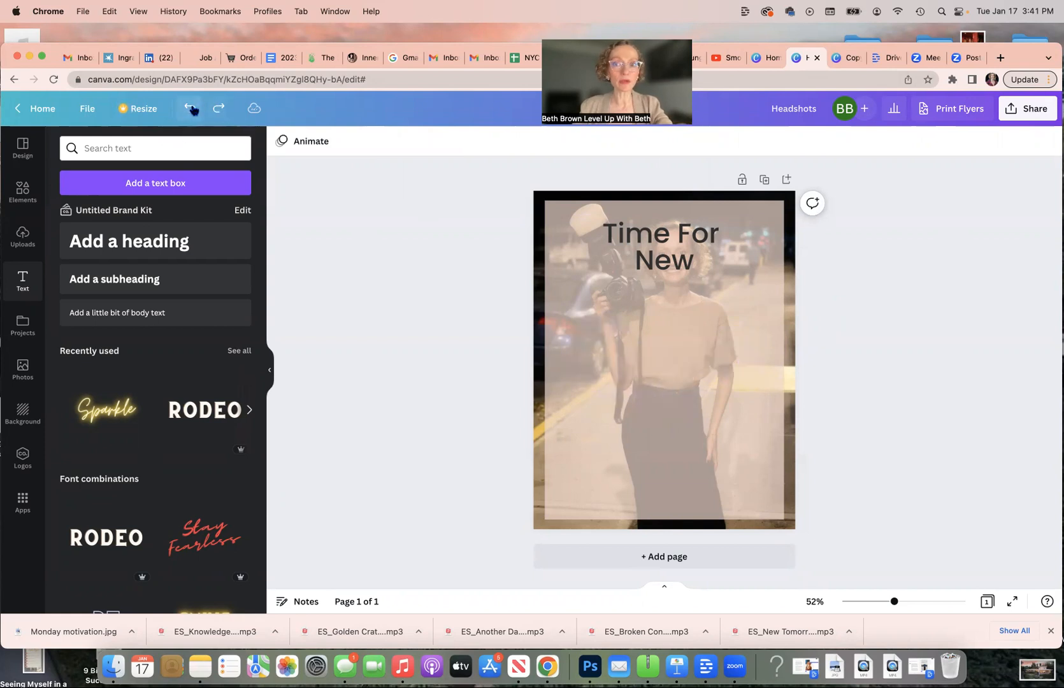
Add the glowing yellow "Sparkle" text style and the pink script "Sweet" text style below the heading
click(97, 420)
scroll(156, 510, down, 5)
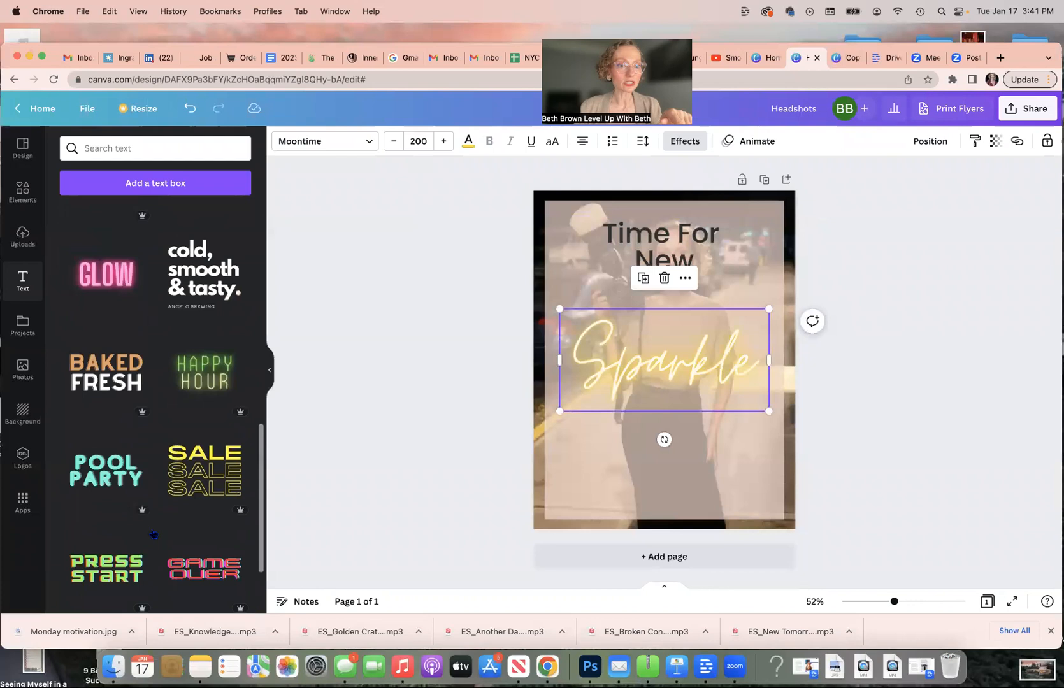
scroll(153, 534, down, 10)
scroll(153, 534, up, 4)
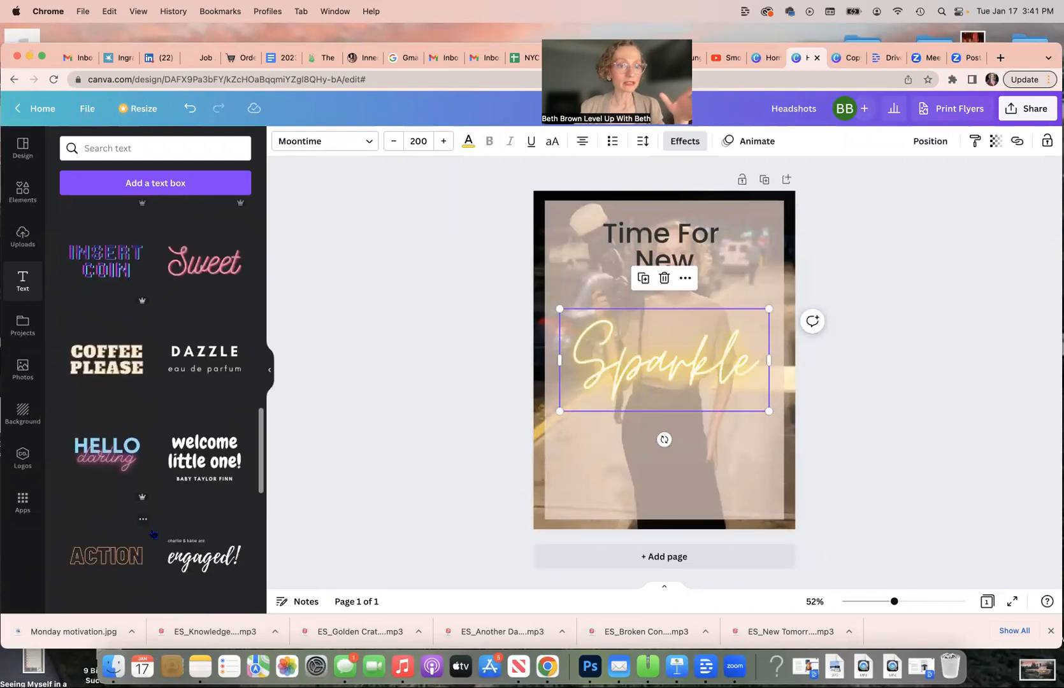
scroll(153, 534, up, 3)
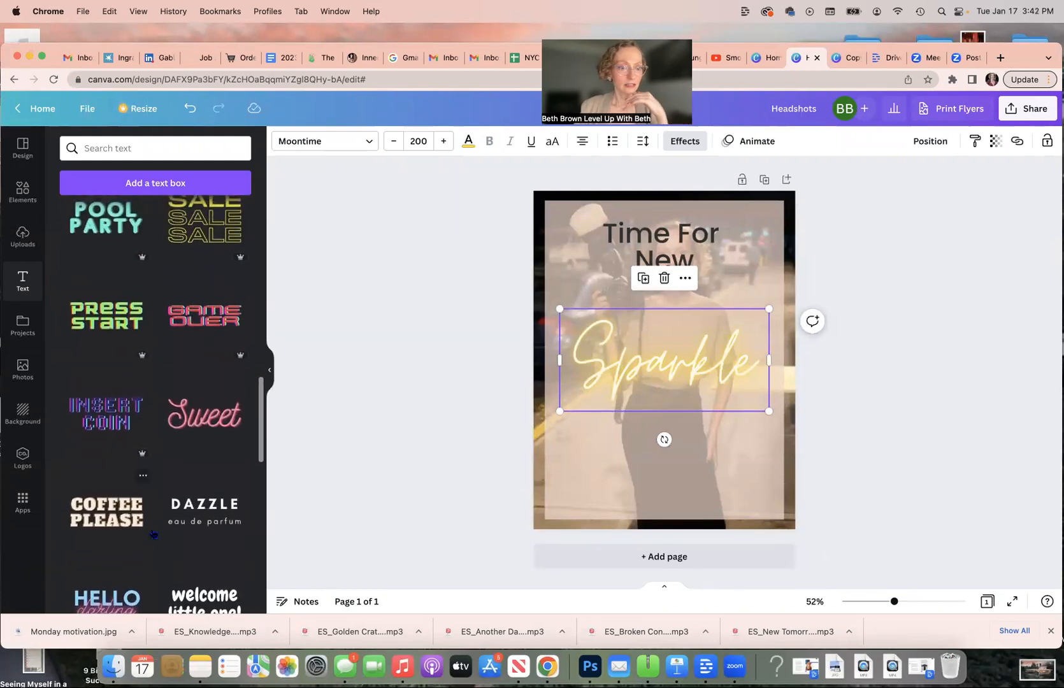
click(234, 422)
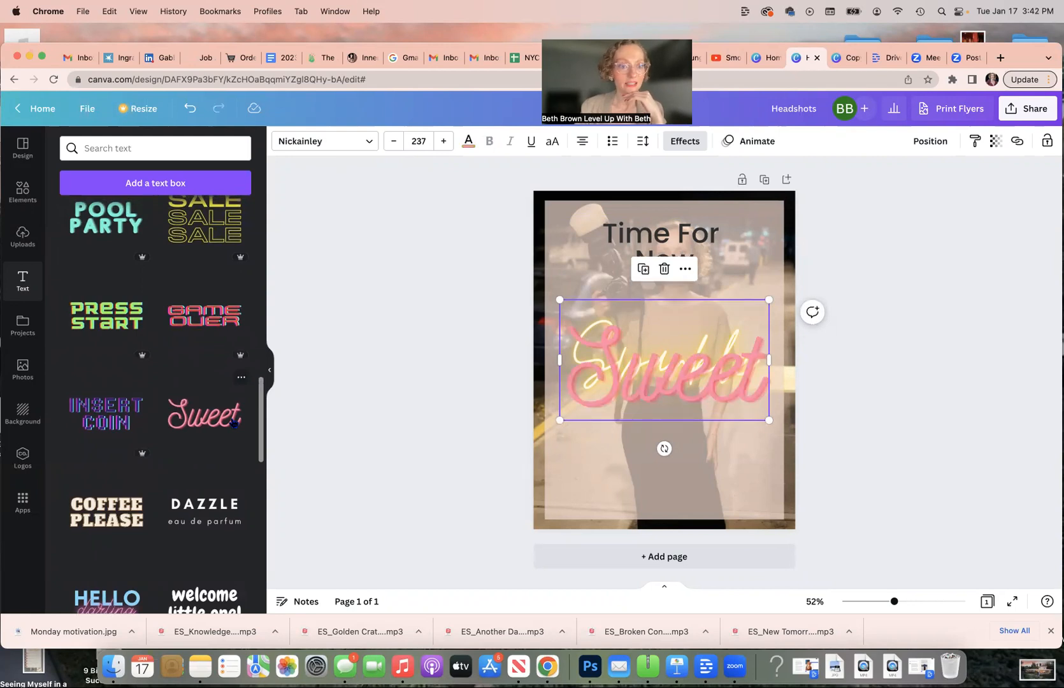
Move the pink "Sweet" text lower on the page and delete the "Sparkle" text
drag(668, 422, 663, 489)
right_click(672, 341)
click(607, 345)
key(Delete)
Move the pink script text up beneath the "Time For New" heading and replace its wording with "Headshots"
click(635, 444)
drag(635, 443, 635, 304)
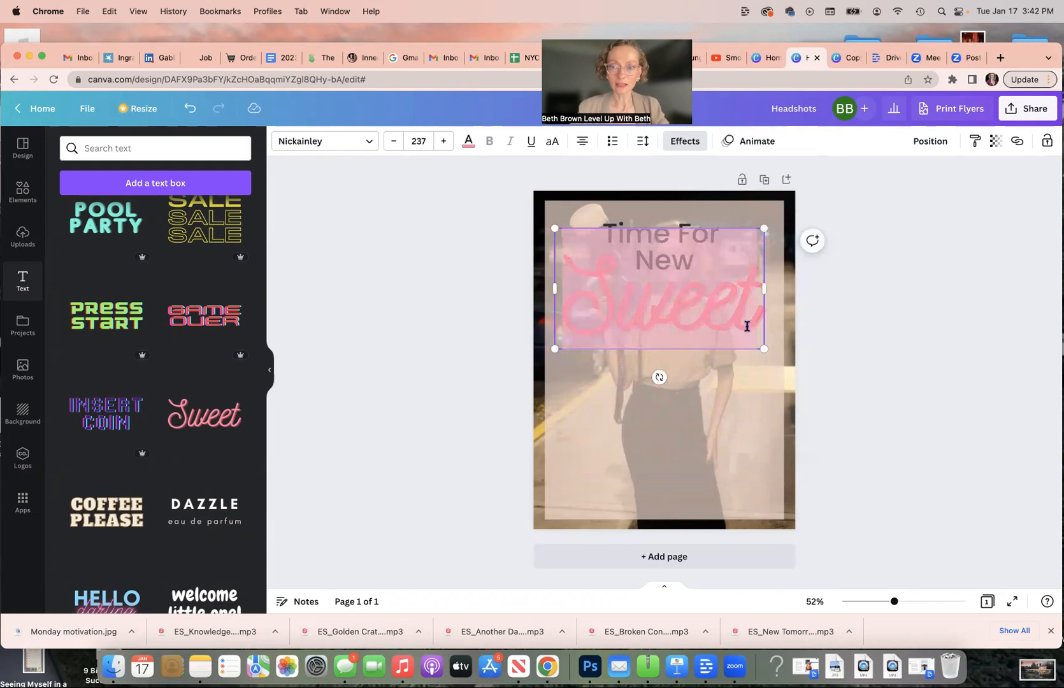
key(BackSpace)
text(H)
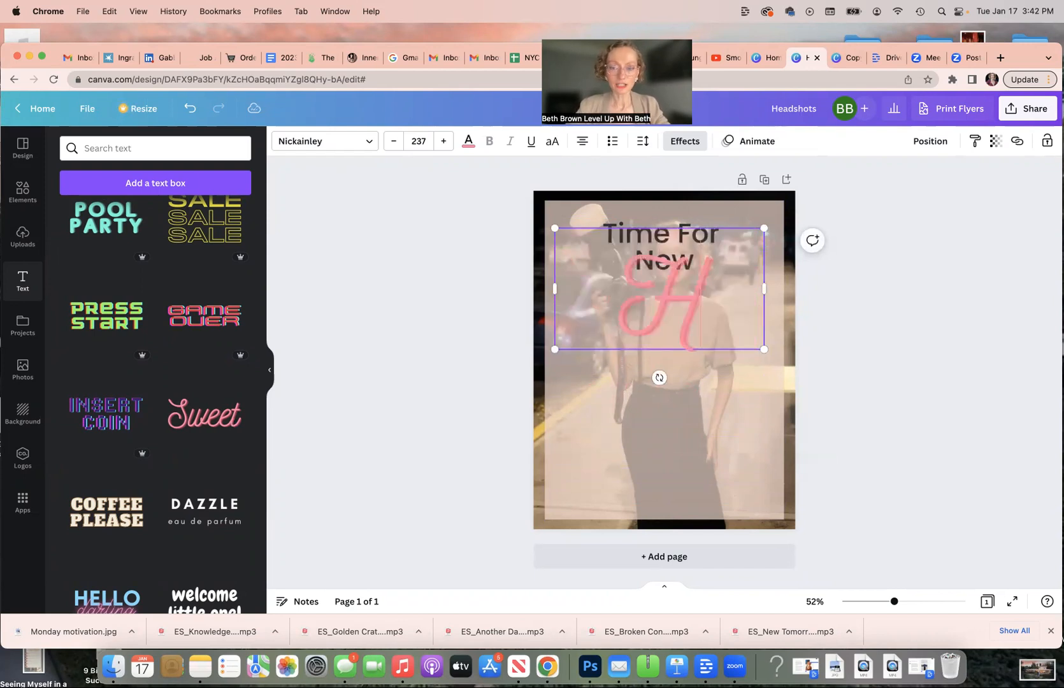
text(ead shots)
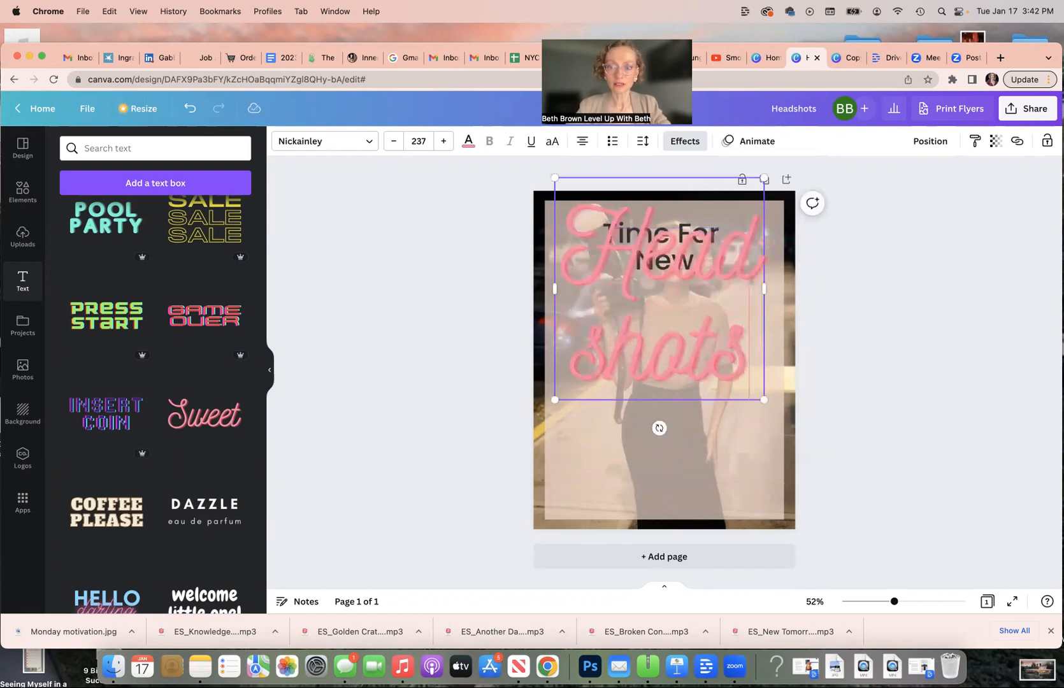
Set the font size of the whole script "Headshots" text to 96
drag(751, 361, 595, 274)
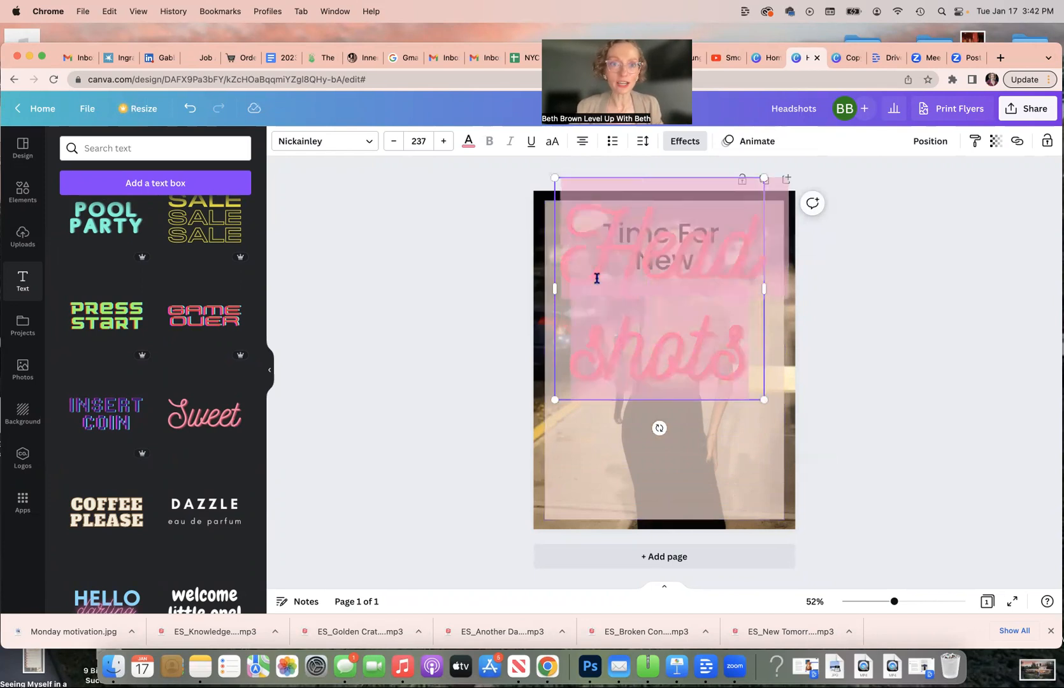
click(419, 141)
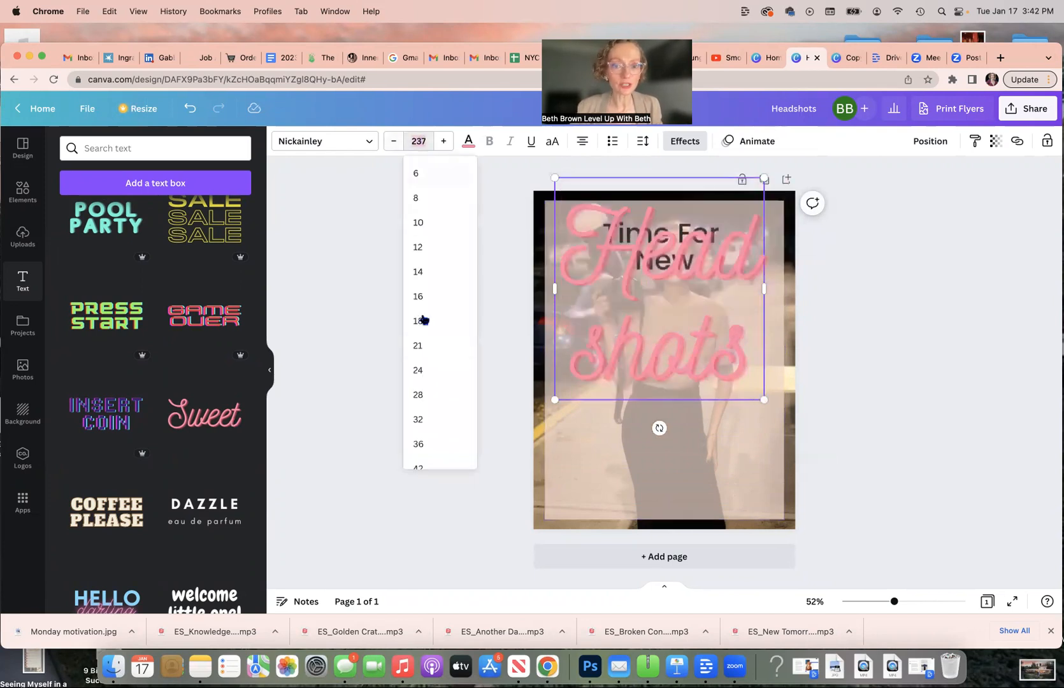
click(418, 397)
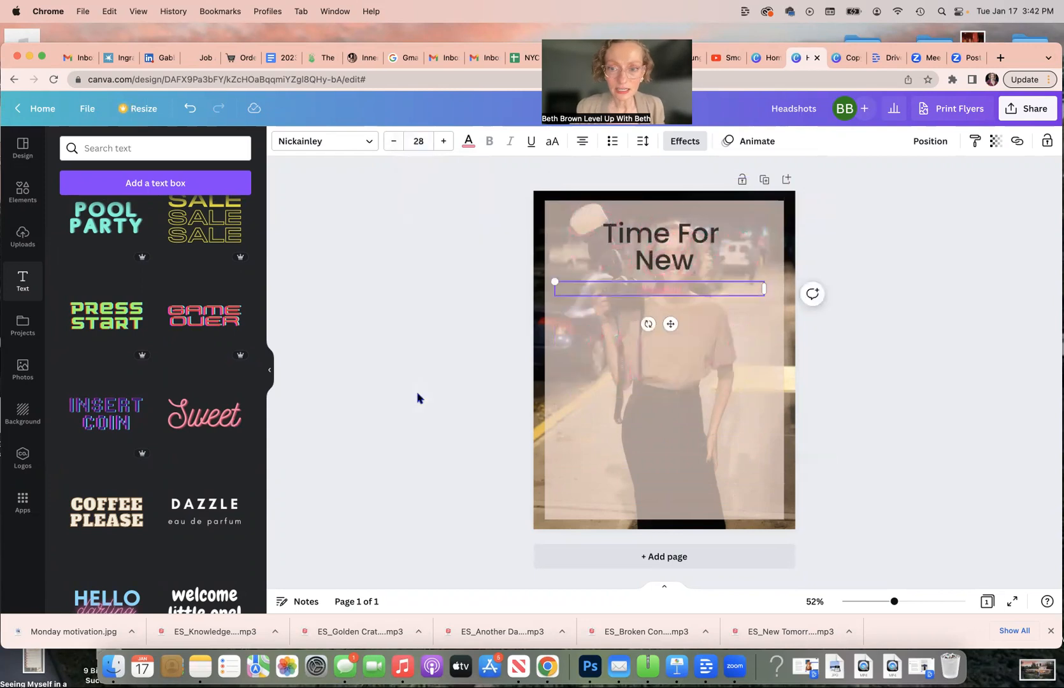
click(419, 141)
scroll(421, 425, down, 3)
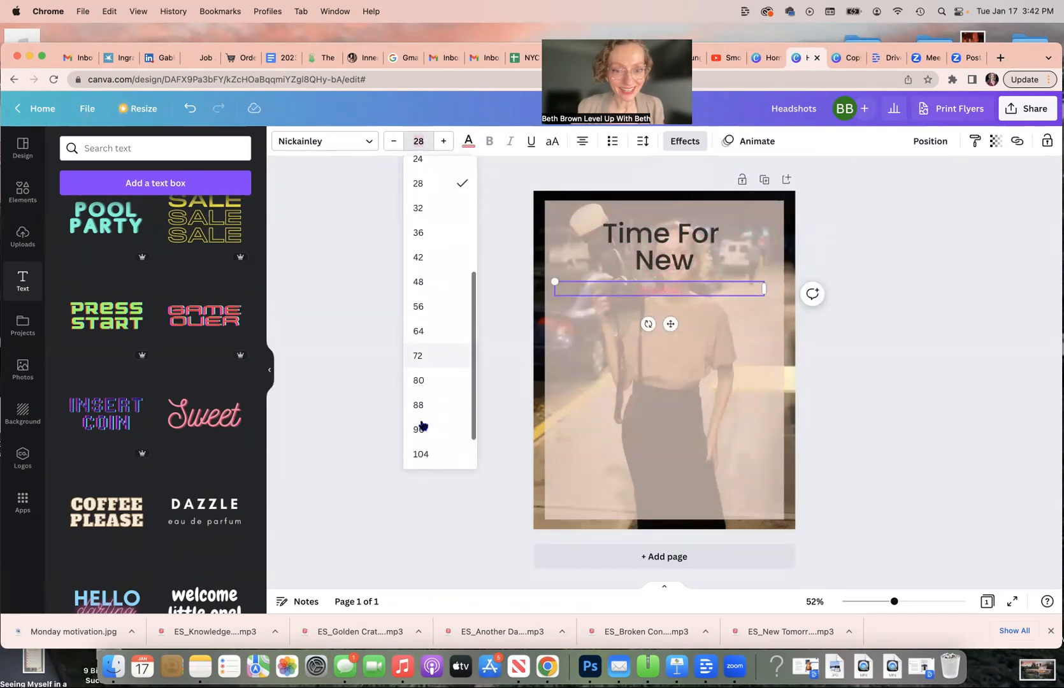
click(420, 404)
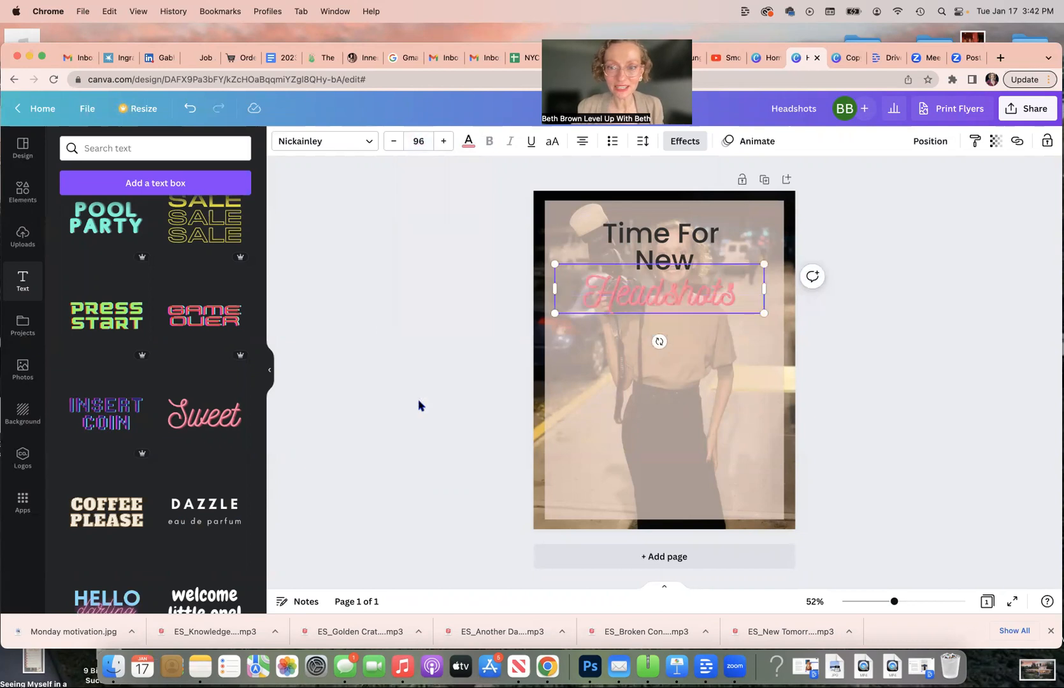
Set the "Headshots" text color to the dark charcoal brand color
drag(741, 295, 582, 290)
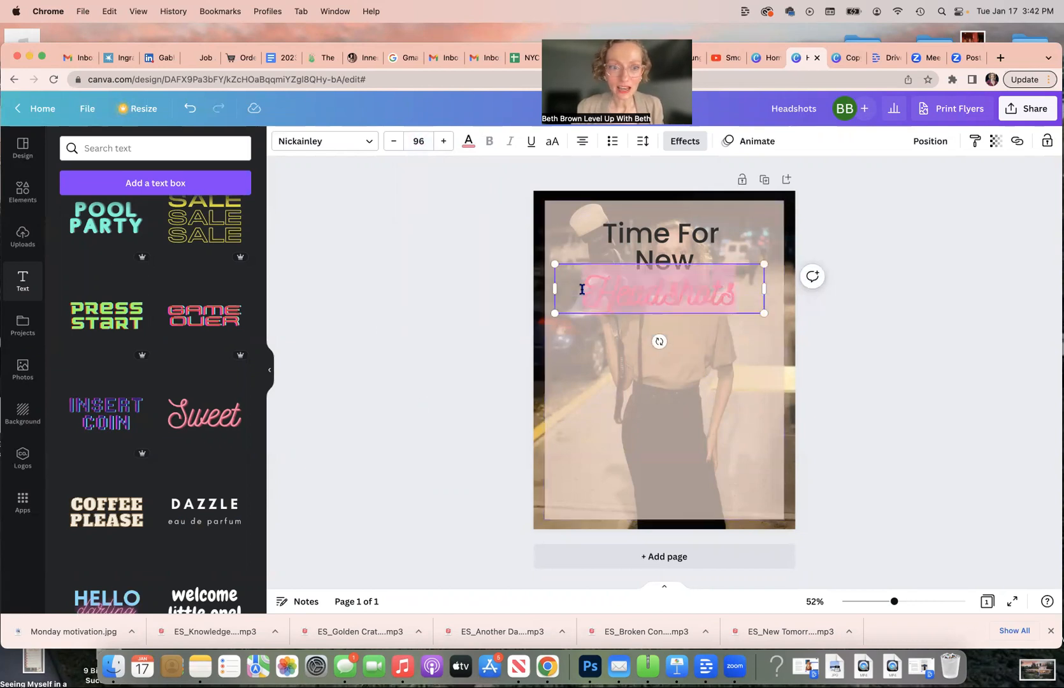
click(468, 144)
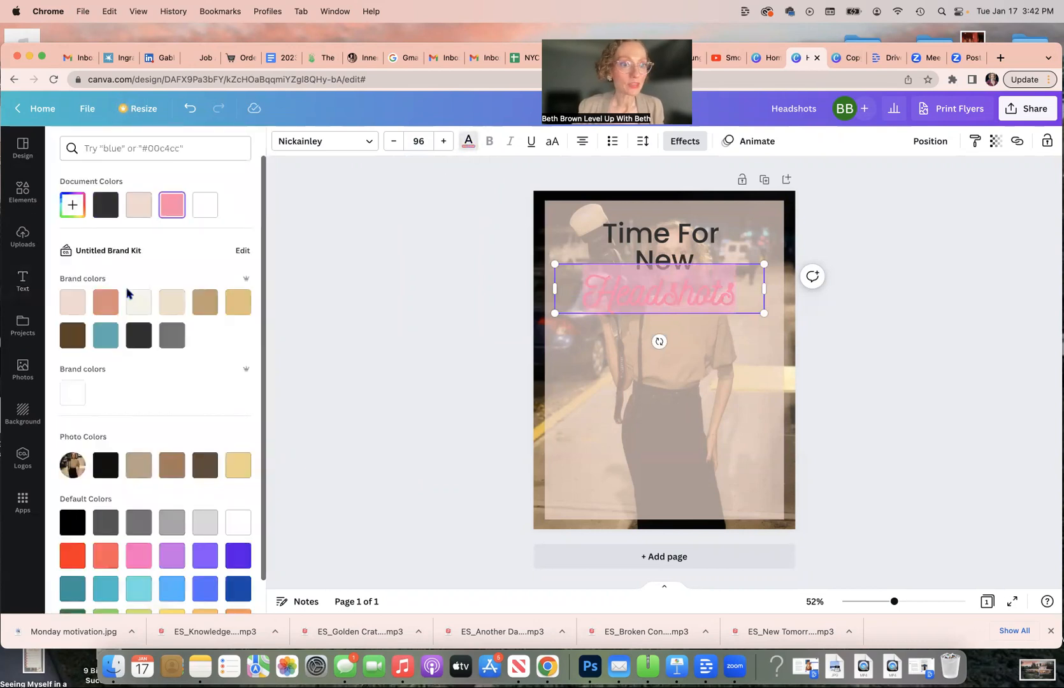
click(142, 337)
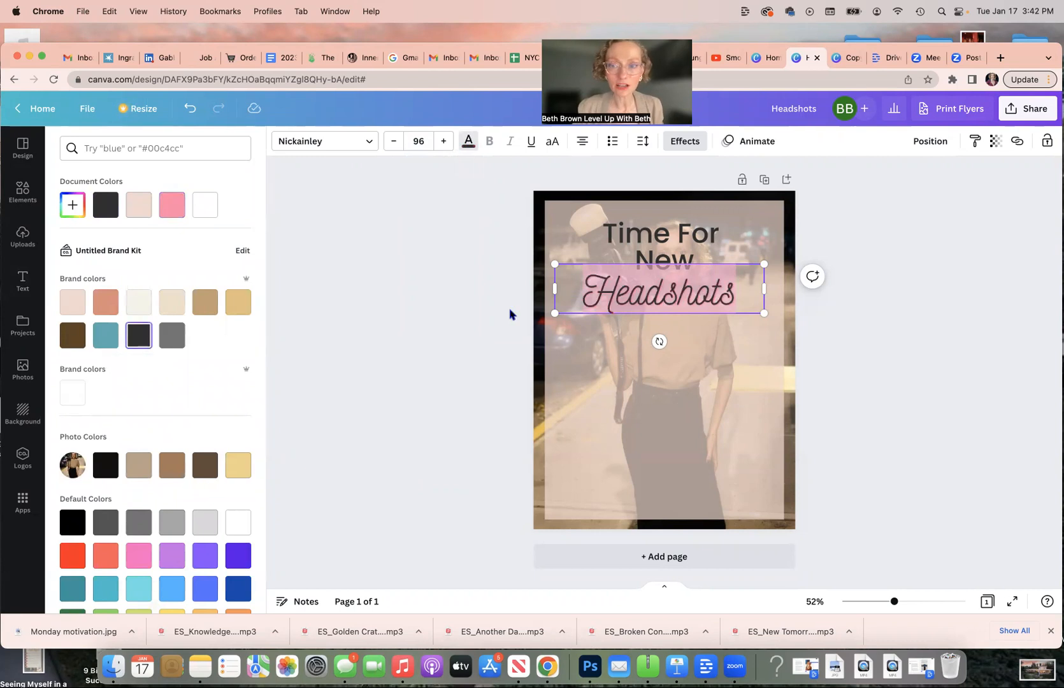
click(571, 373)
Nudge "Headshots" slightly up and the "Time For New" heading slightly down to bring them closer together
click(718, 297)
drag(719, 297, 719, 297)
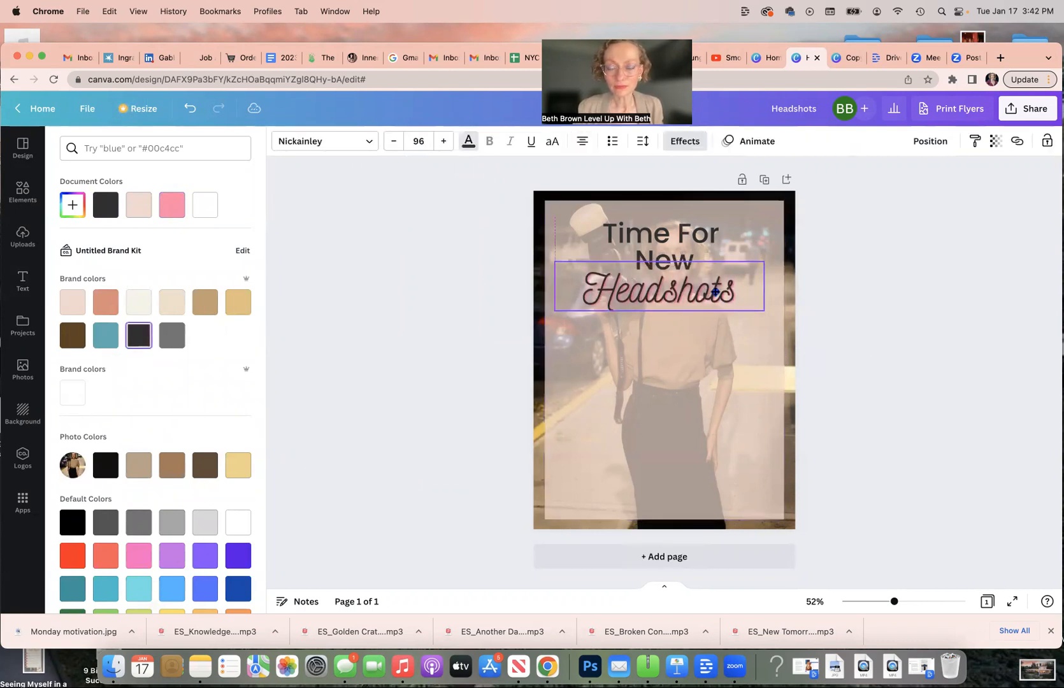
click(705, 240)
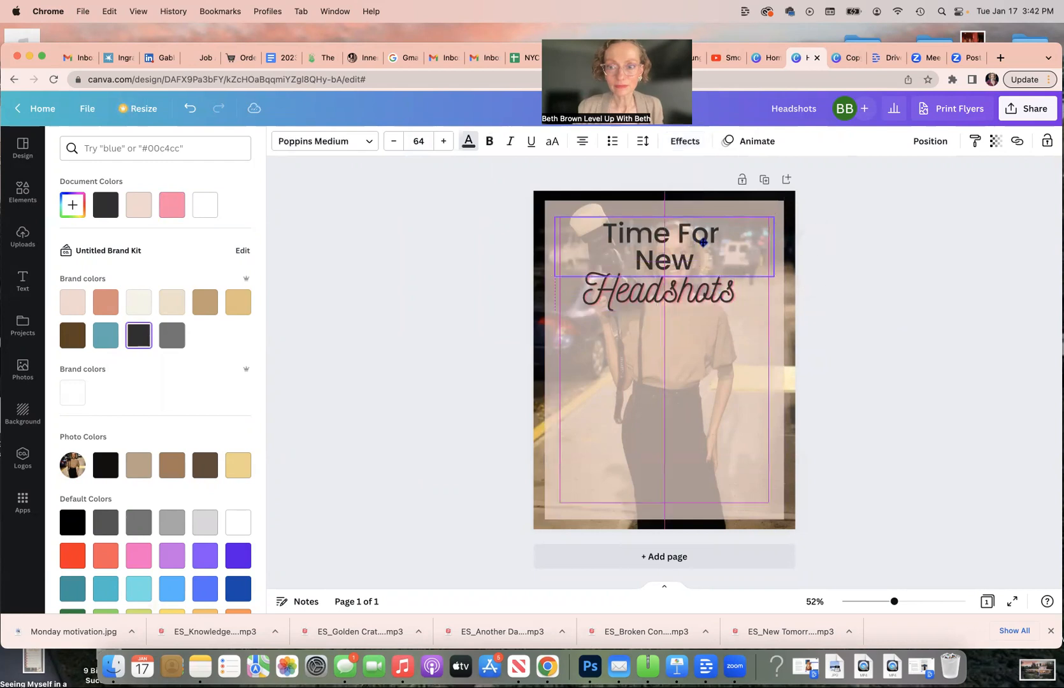
drag(705, 237, 705, 242)
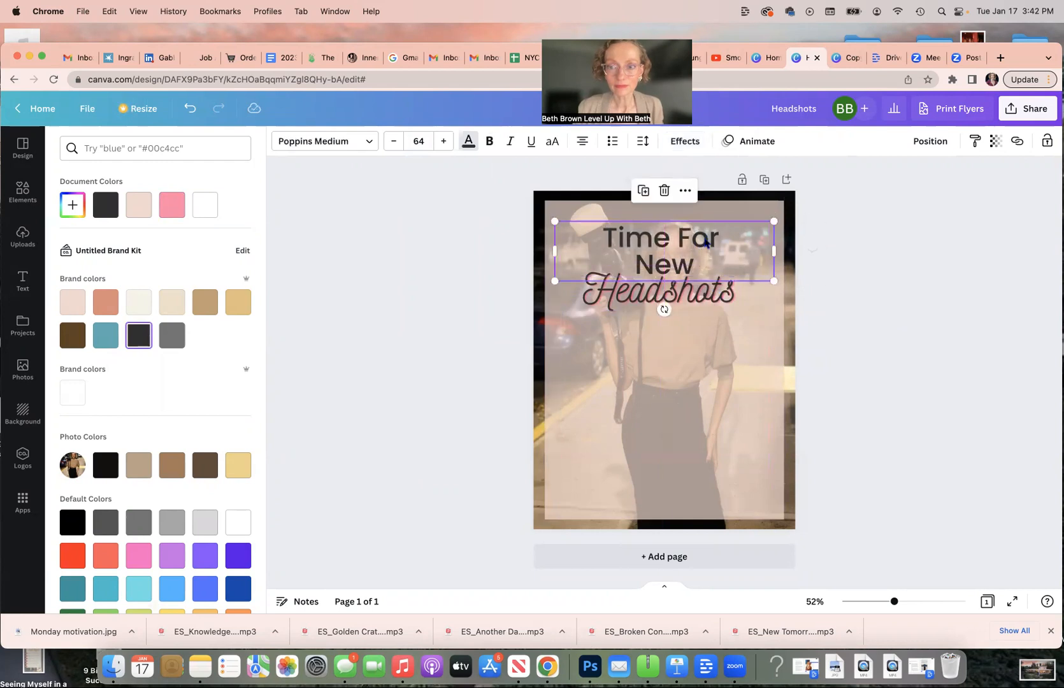
click(946, 323)
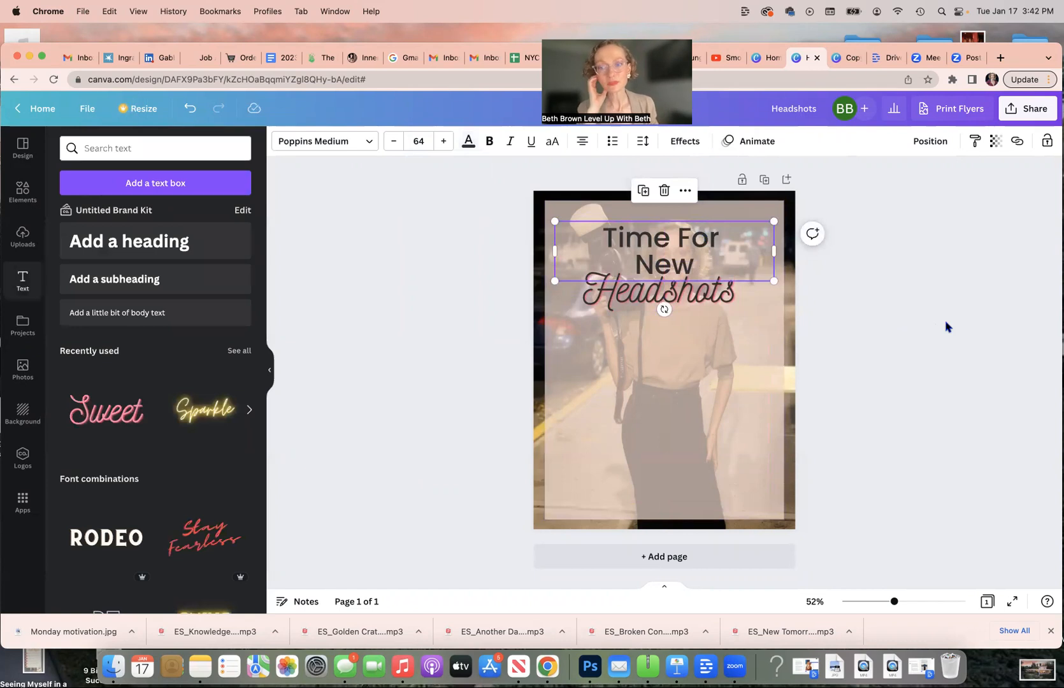
click(943, 322)
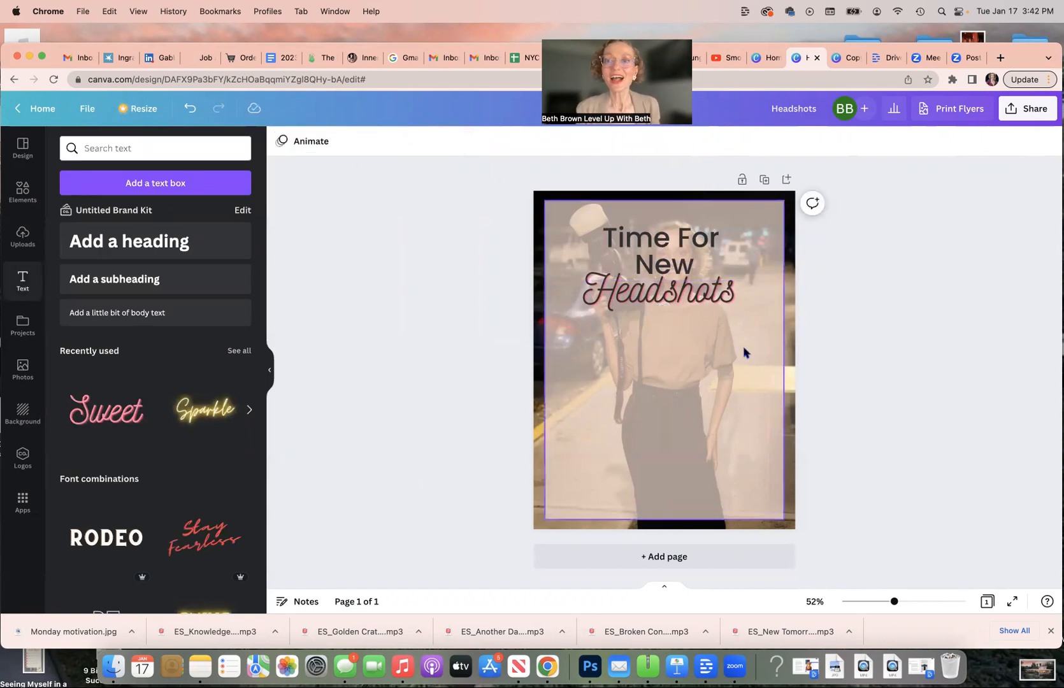
Move "Headshots" farther down the page and shift the "Time For New" heading down to sit just above it
click(710, 367)
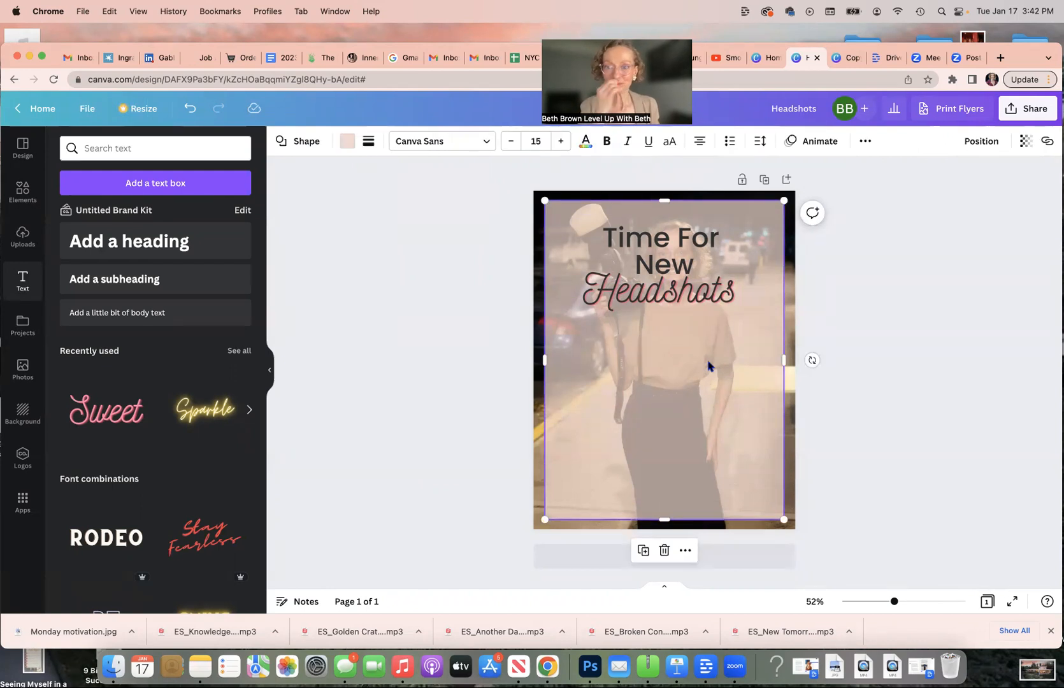
drag(669, 297, 670, 318)
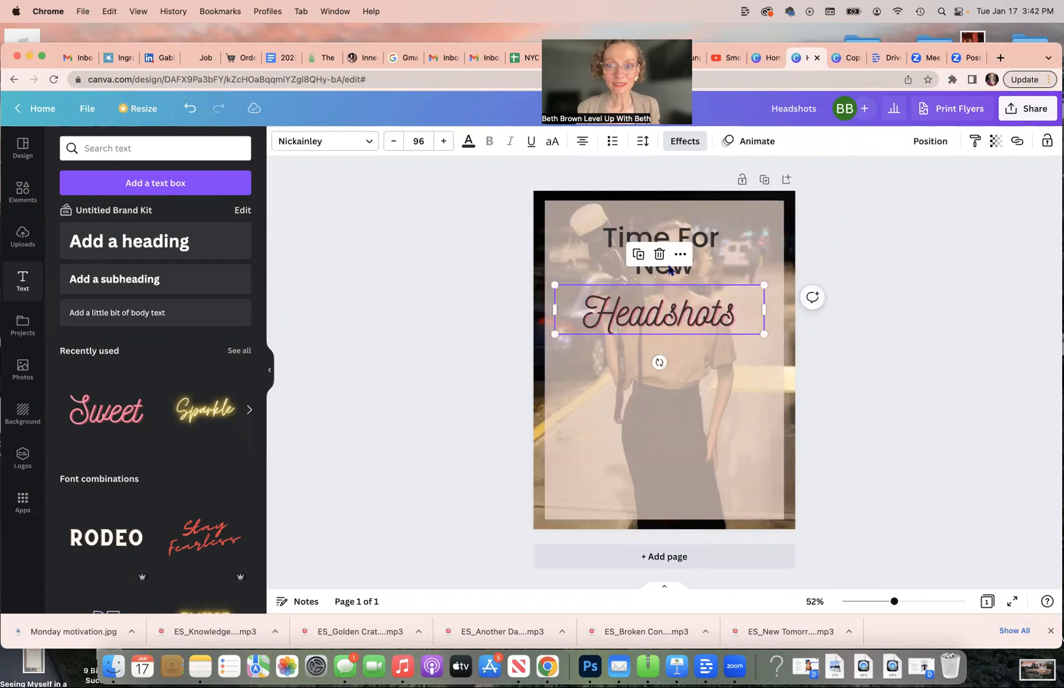
drag(669, 268, 667, 276)
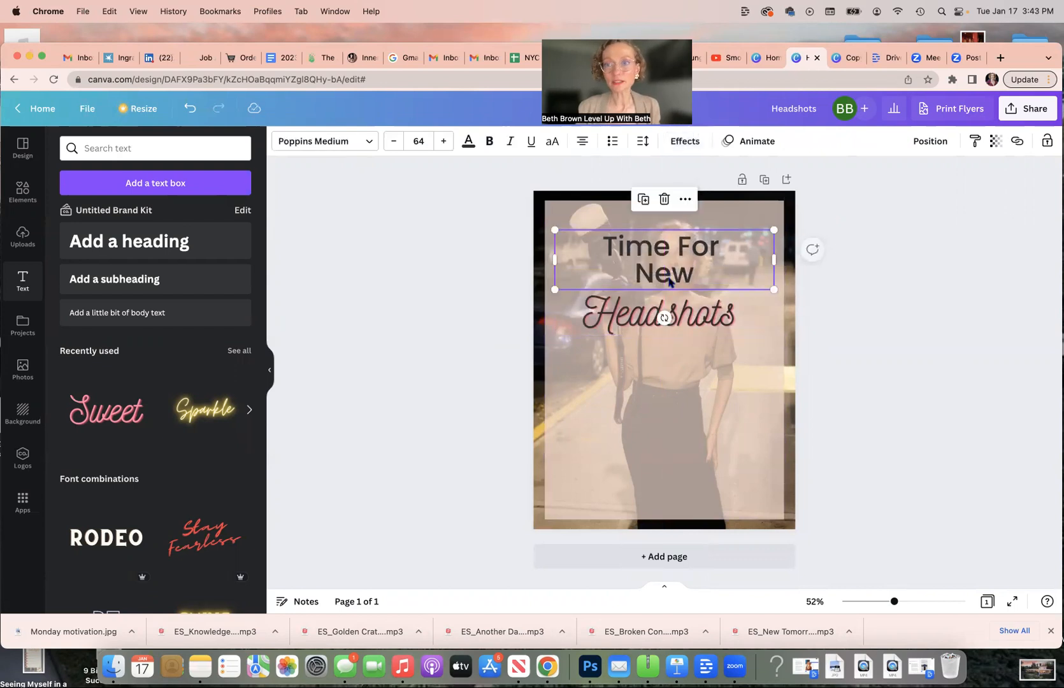
click(673, 363)
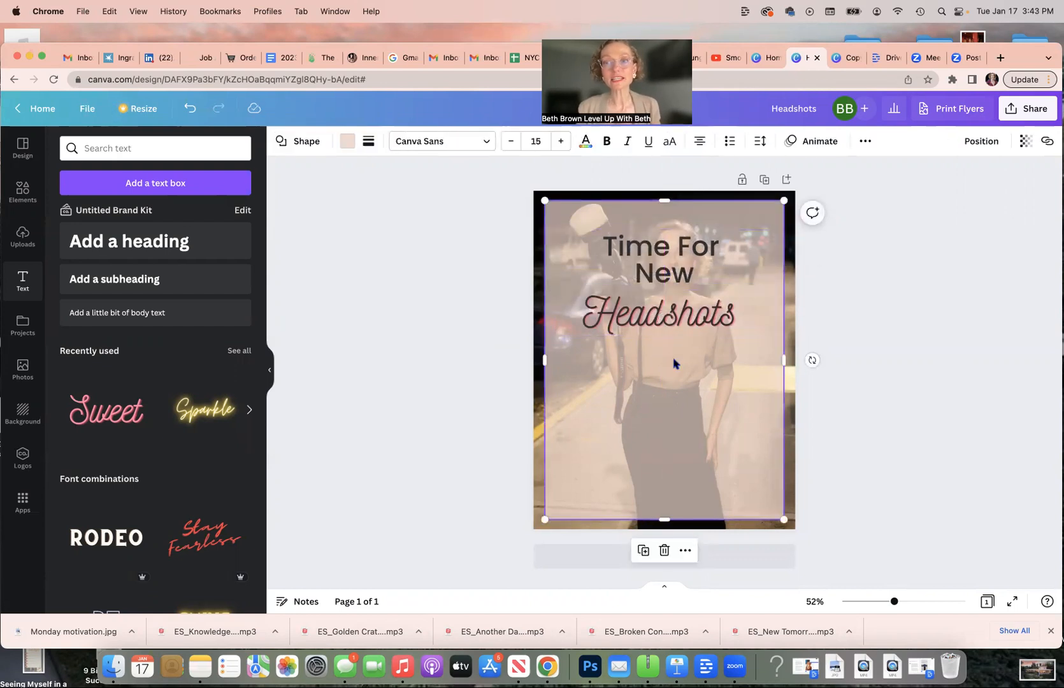
drag(671, 272, 671, 278)
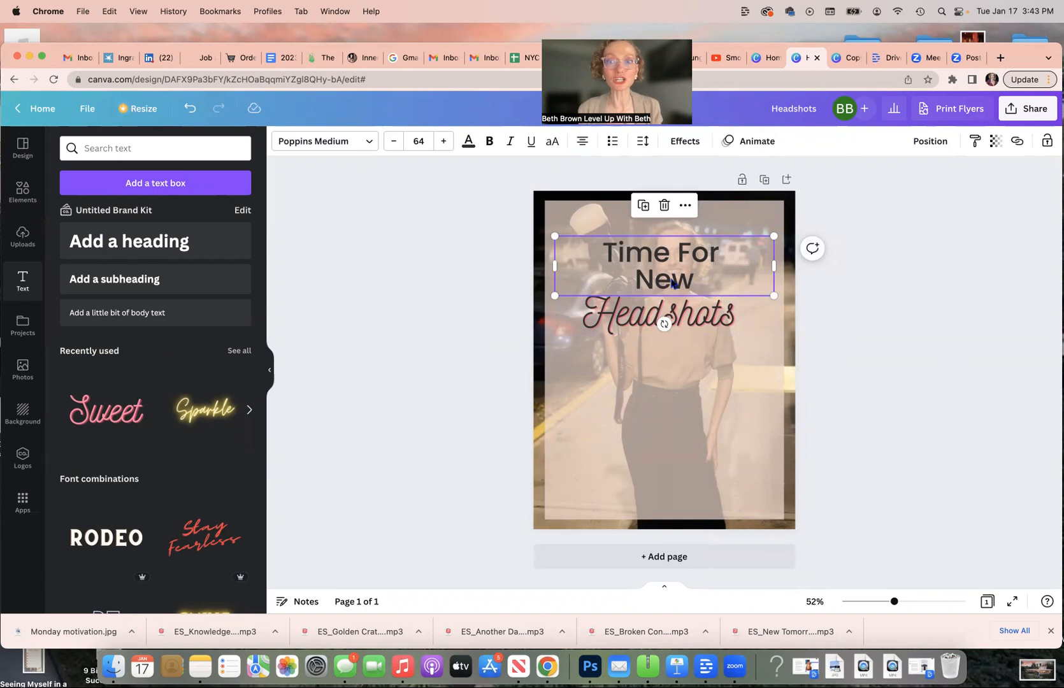
click(660, 398)
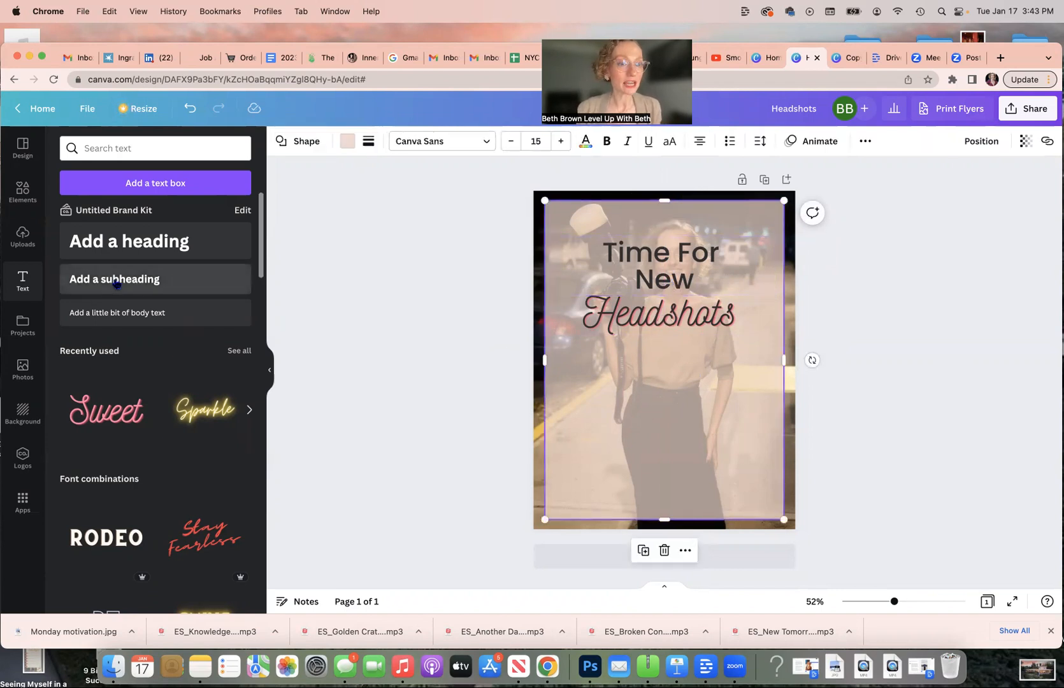
Add a subheading below "Headshots" reading "Let's chat & plan your session together"
click(126, 283)
key(BackSpace)
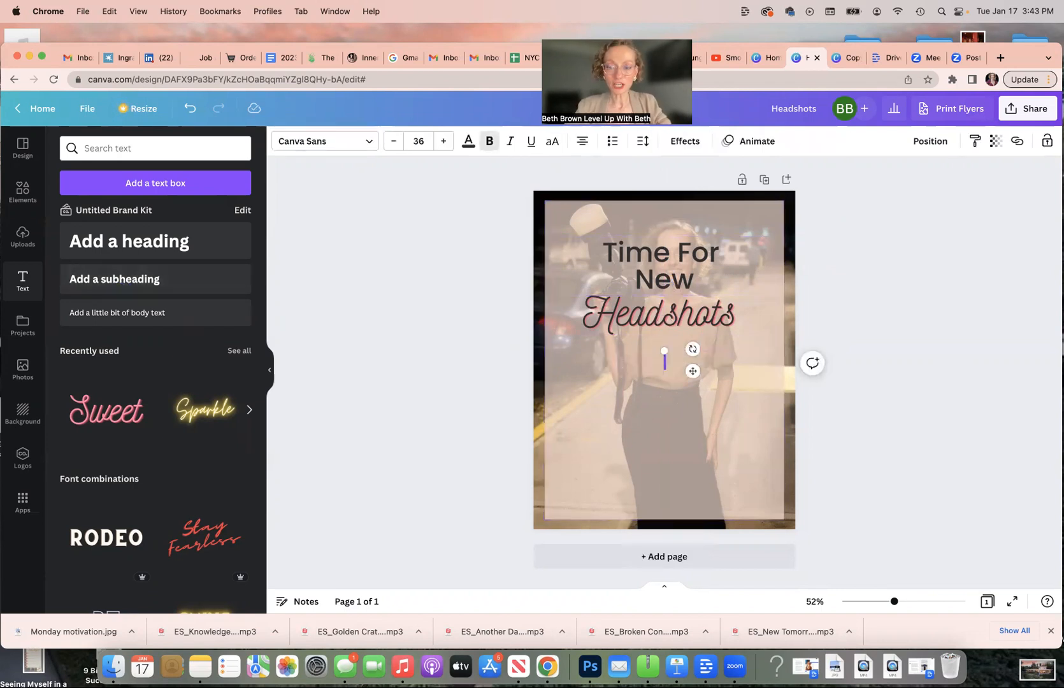
text(LEt's)
key(BackSpace)
key(BackSpace)
key(BackSpace)
key(BackSpace)
key(BackSpace)
text(ets)
key(BackSpace)
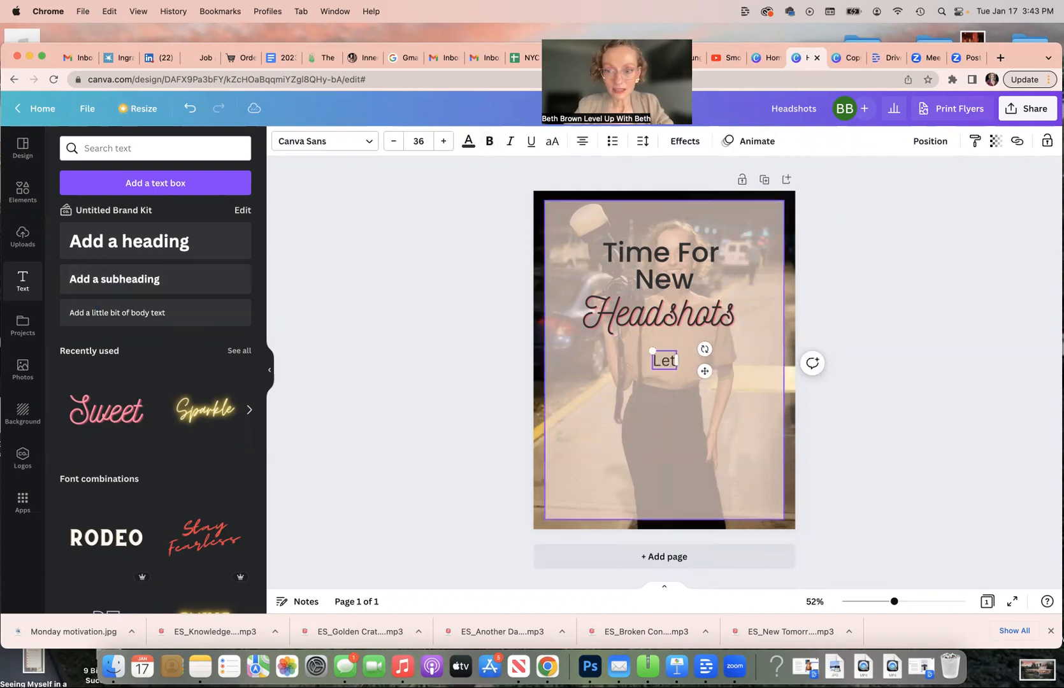
text('s chat)
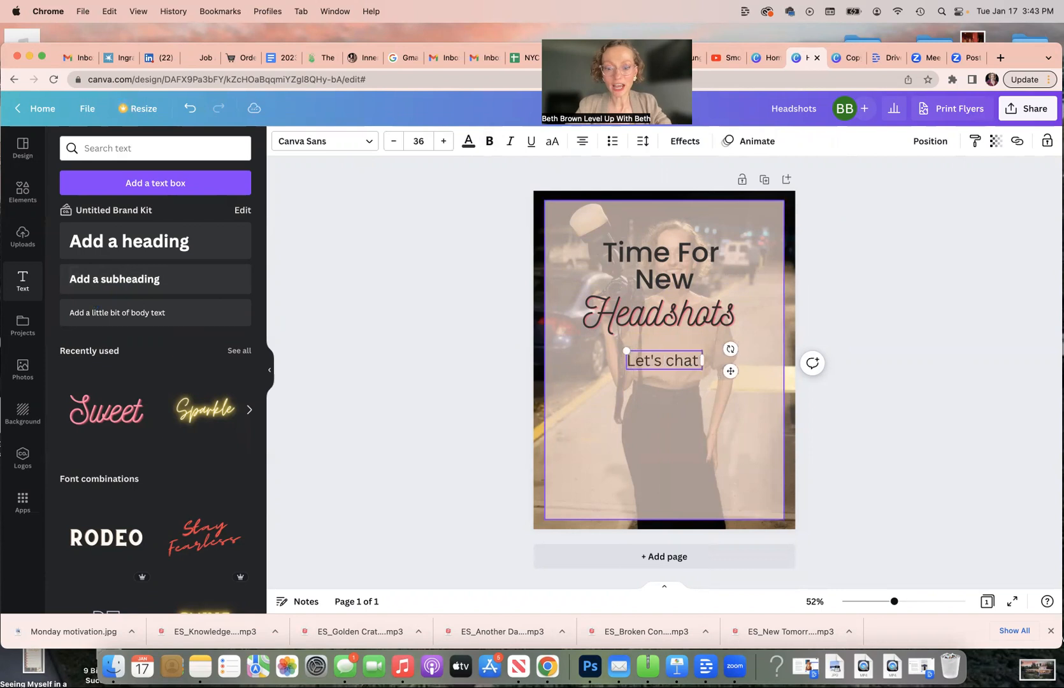
text( & plan y)
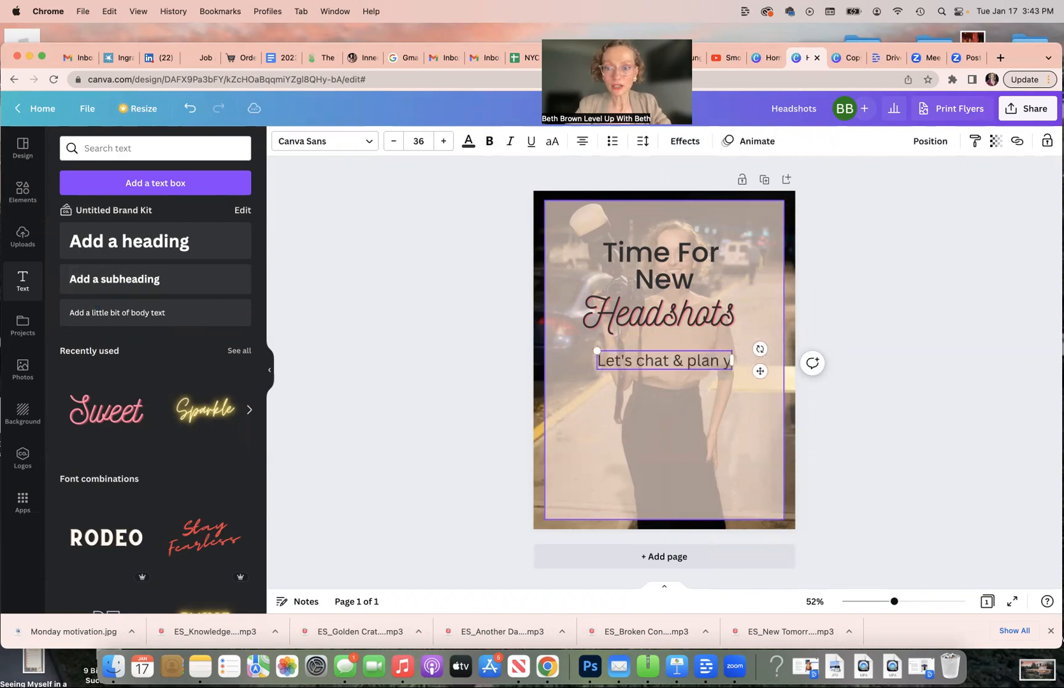
text(our session t)
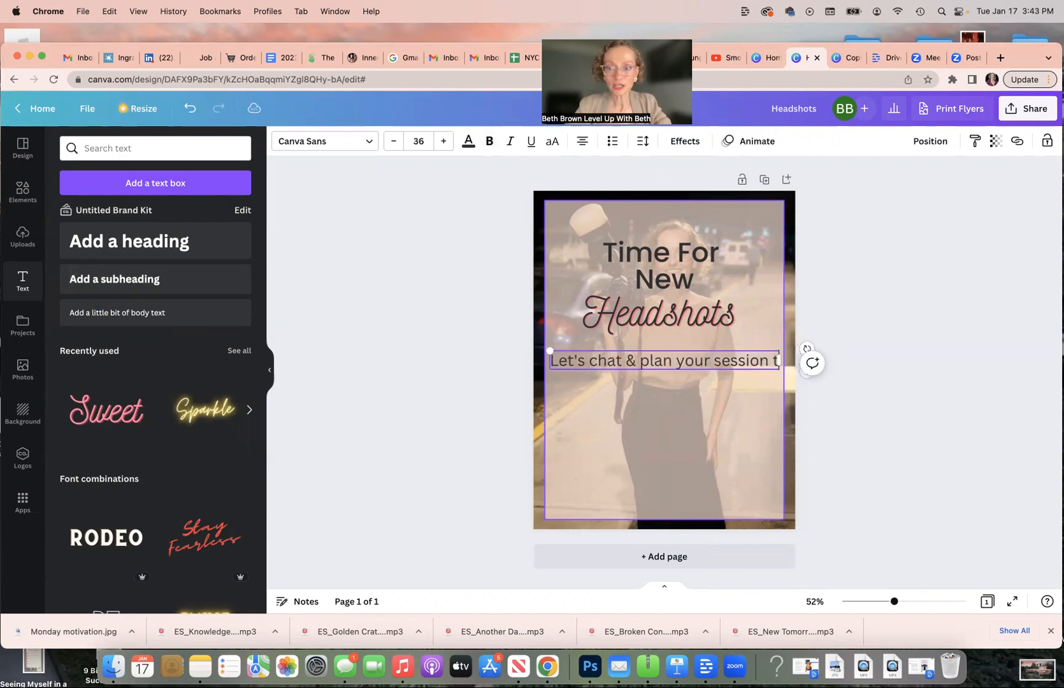
text(ogether)
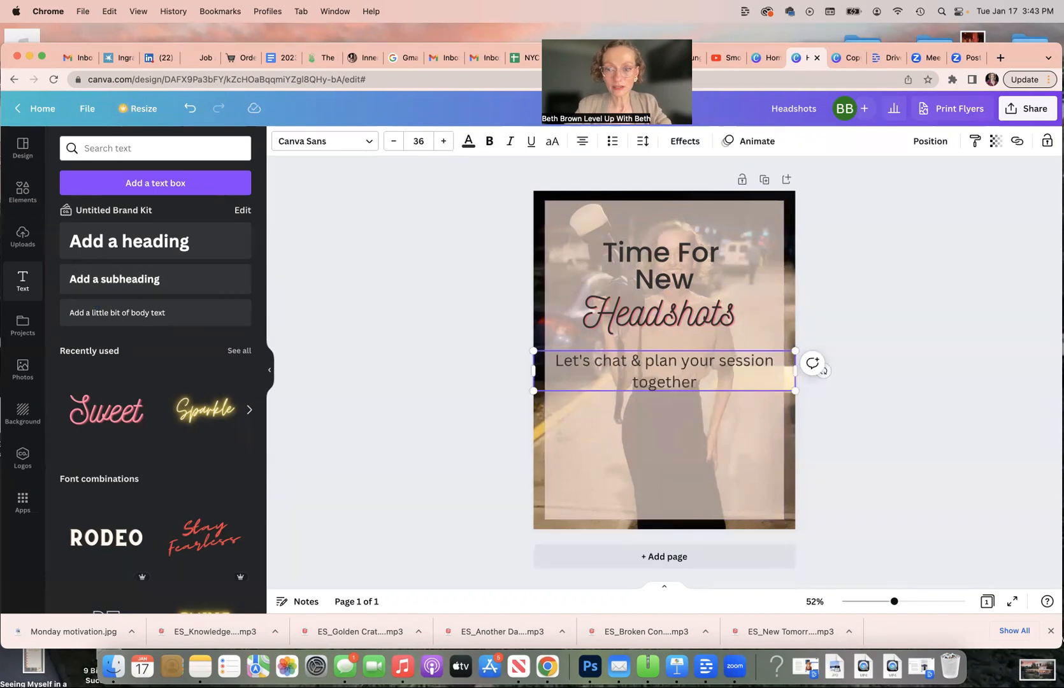
Break the subheading after "your" and insert "headshot" before "session together" on the second line
key(Return)
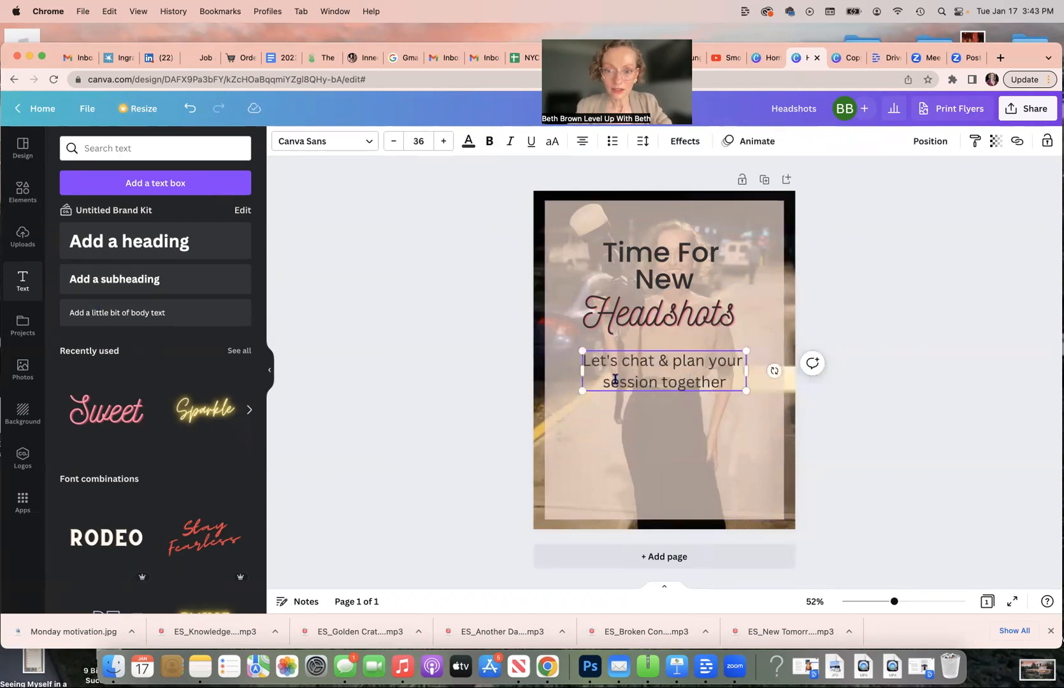
text(headsho)
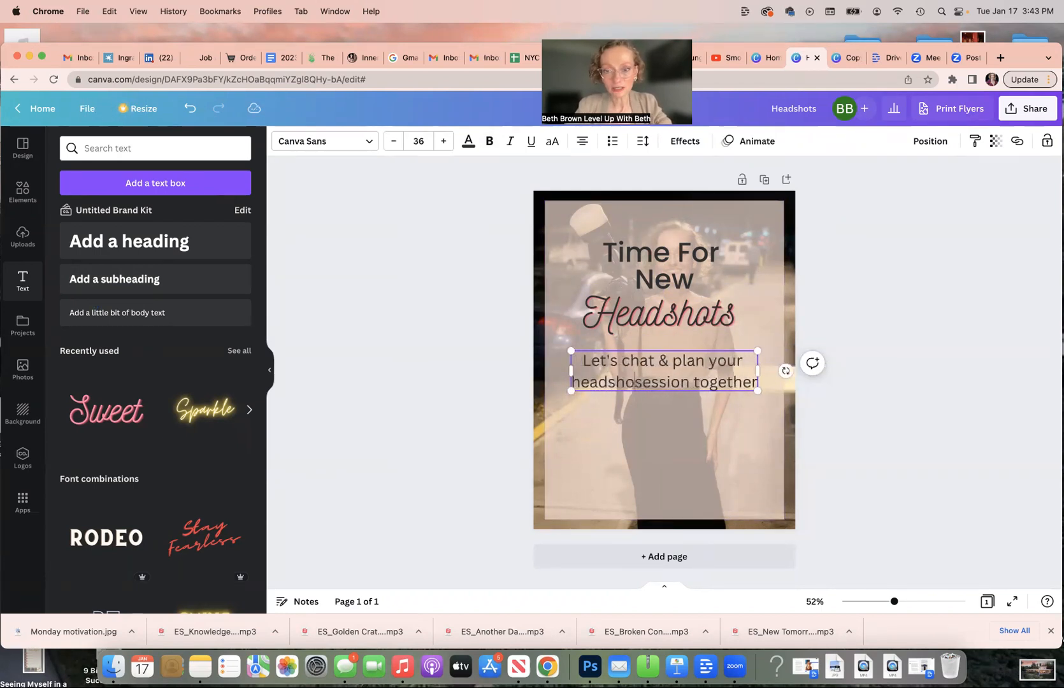
text(t)
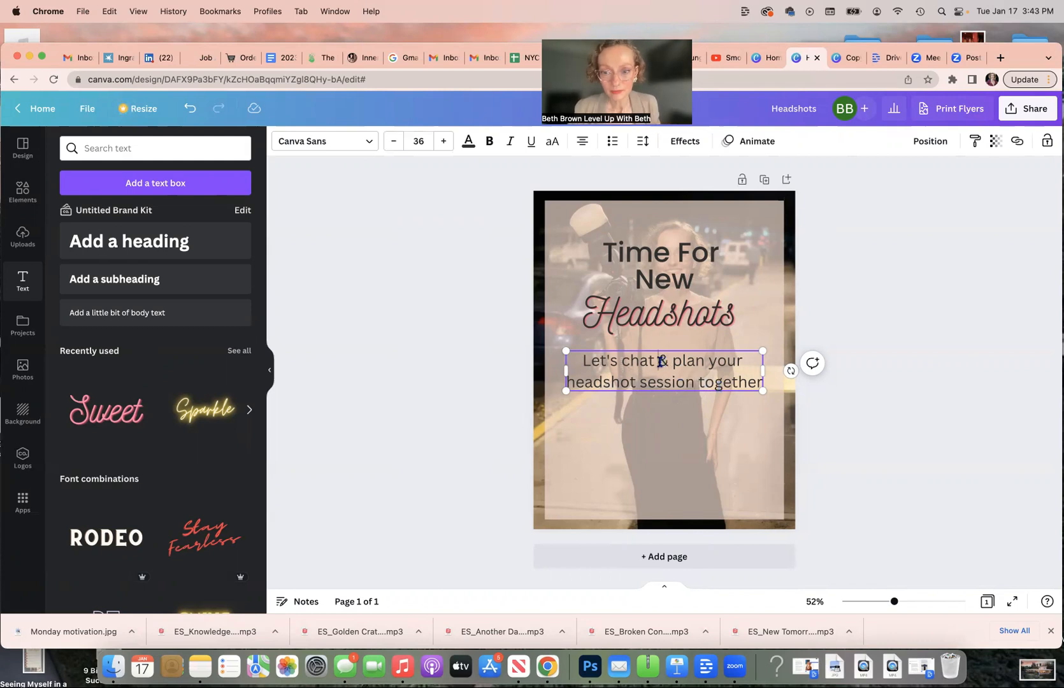
Break the subheading so "Let's chat", "&" and "plan your" stand on separate lines, and delete "together" after "headshot session"
click(660, 361)
key(Return)
click(636, 383)
key(Return)
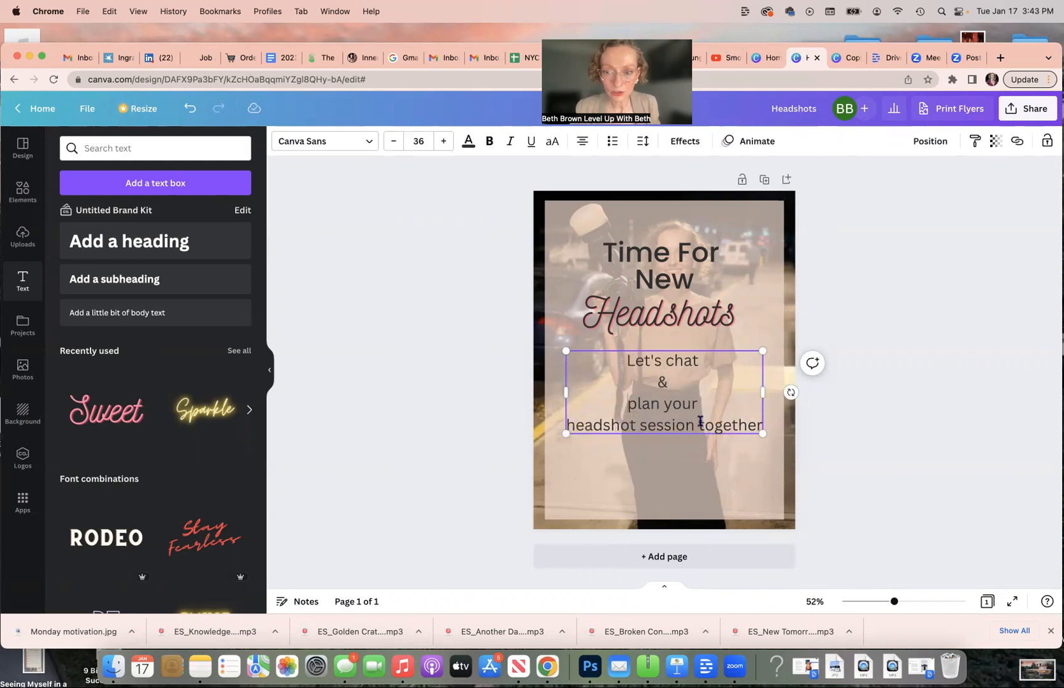
click(700, 426)
key(BackSpace)
drag(698, 425, 757, 426)
key(BackSpace)
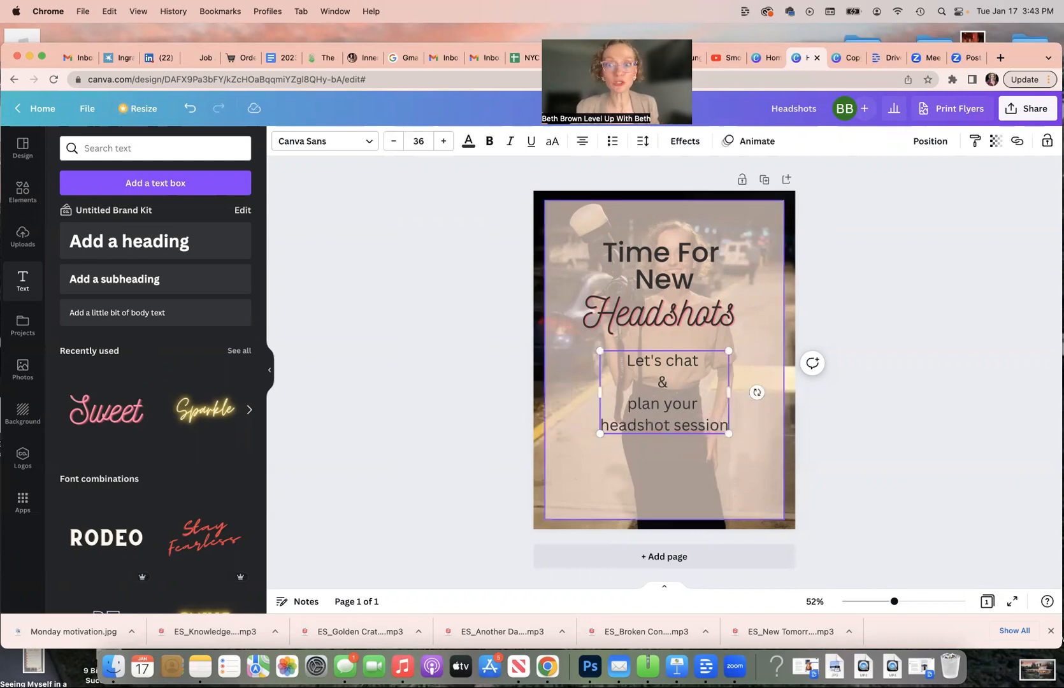
Enlarge the subheading text to about size 42.9 and centre it below "Headshots"
click(704, 403)
click(756, 432)
drag(673, 362, 668, 367)
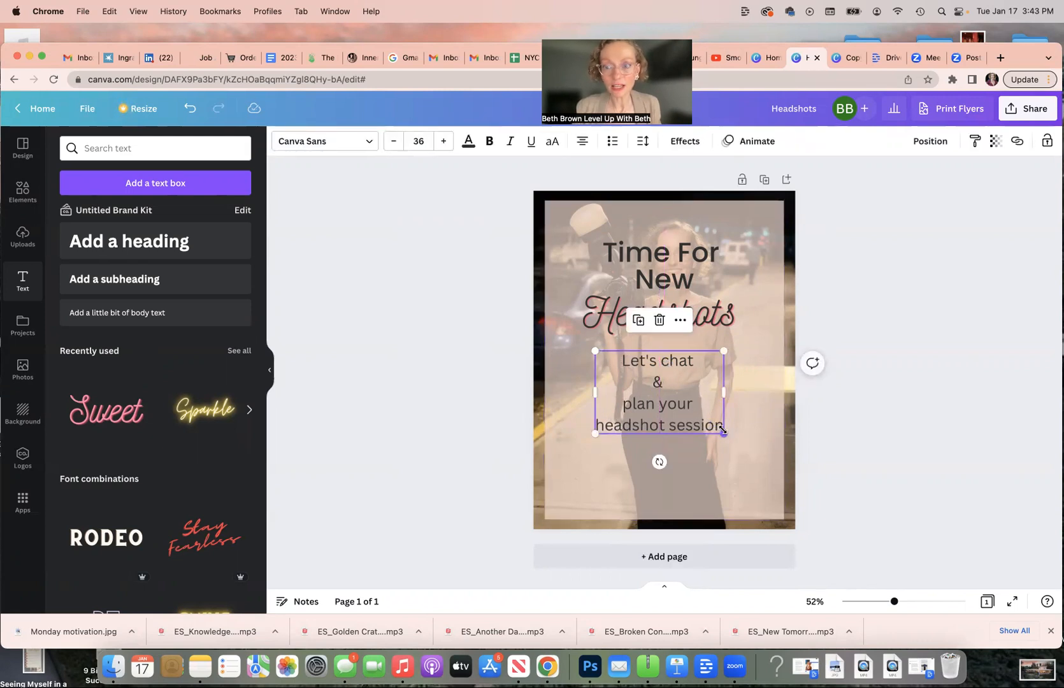
drag(723, 431, 738, 442)
drag(588, 349, 583, 343)
drag(670, 408, 673, 404)
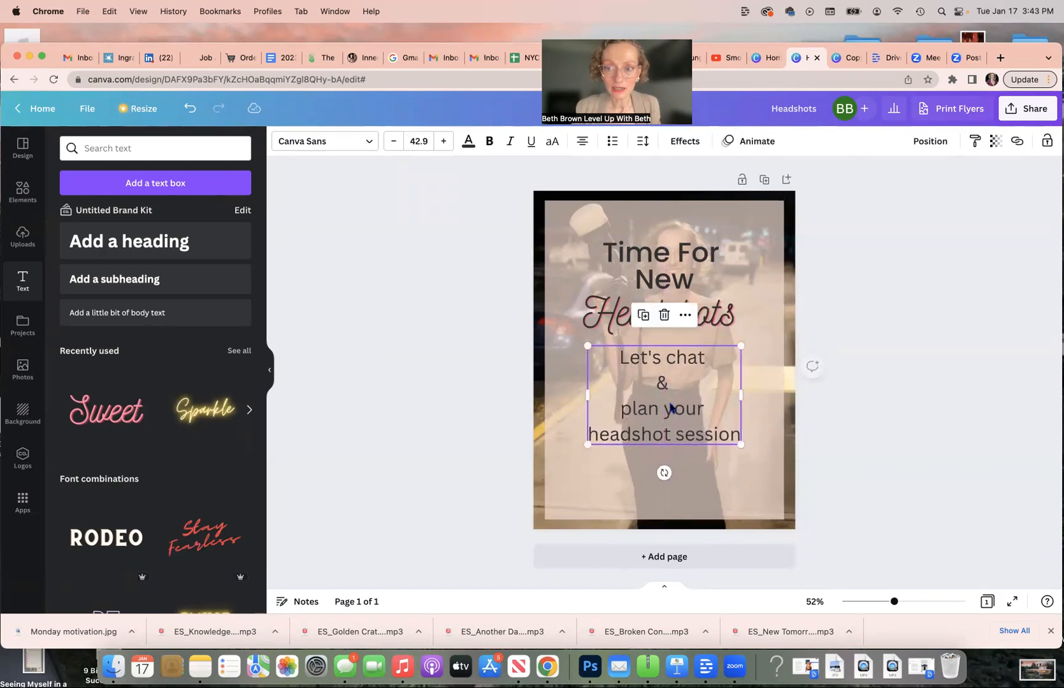
Add a question mark after "Headshots" in the decorative text
click(733, 325)
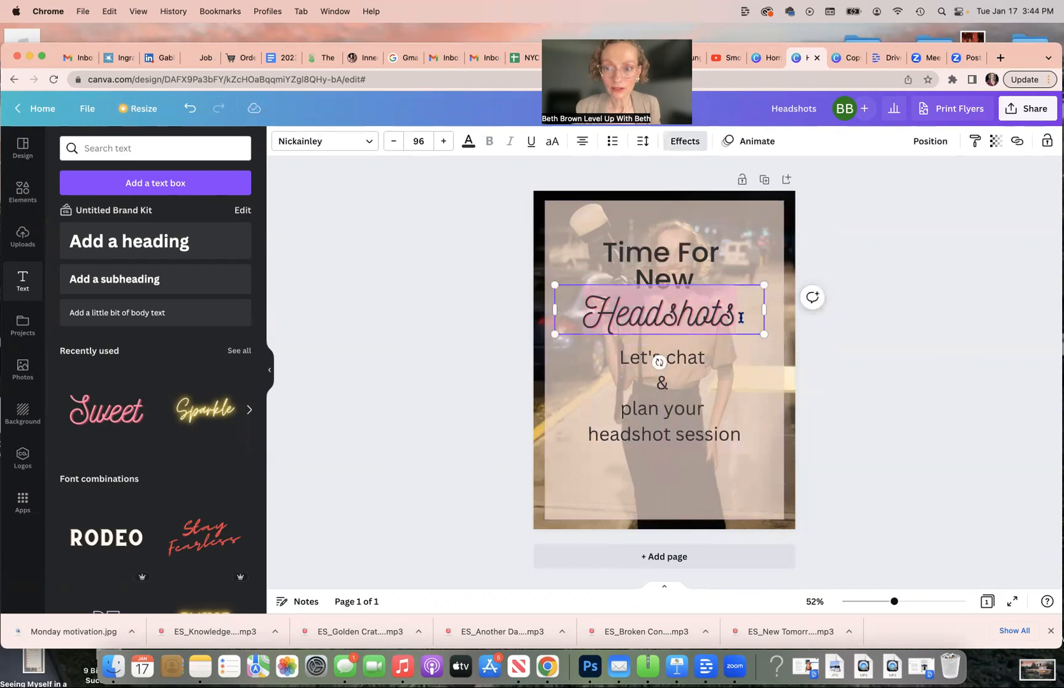
click(742, 318)
text(?)
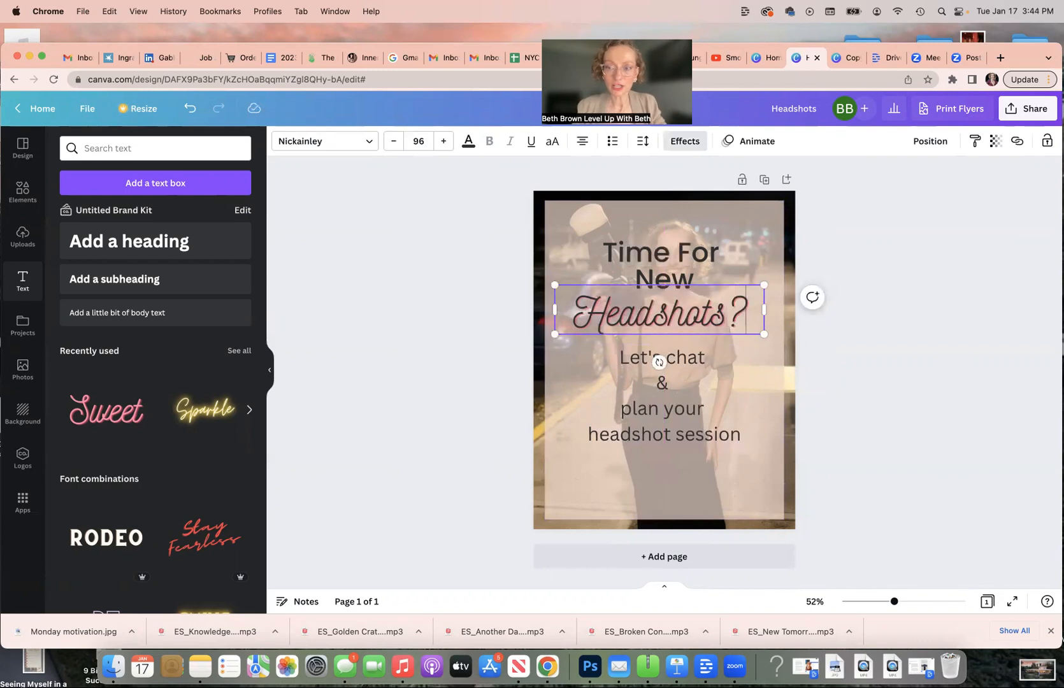
click(817, 345)
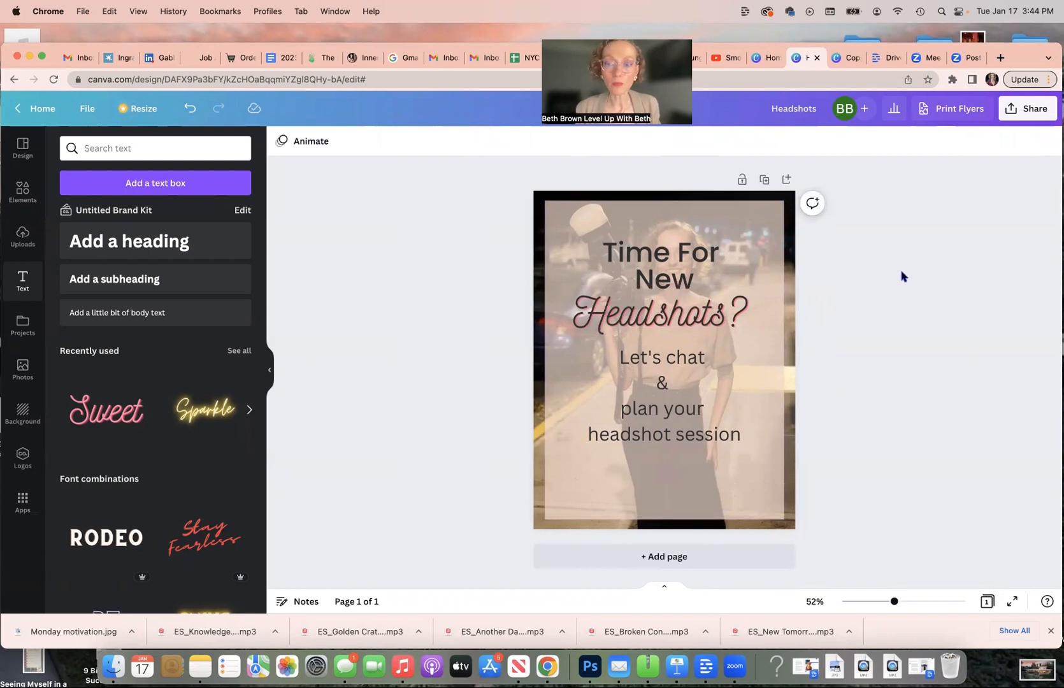
Change the font of the whole subheading to Poppins Medium to match the "Time For New" heading
click(667, 433)
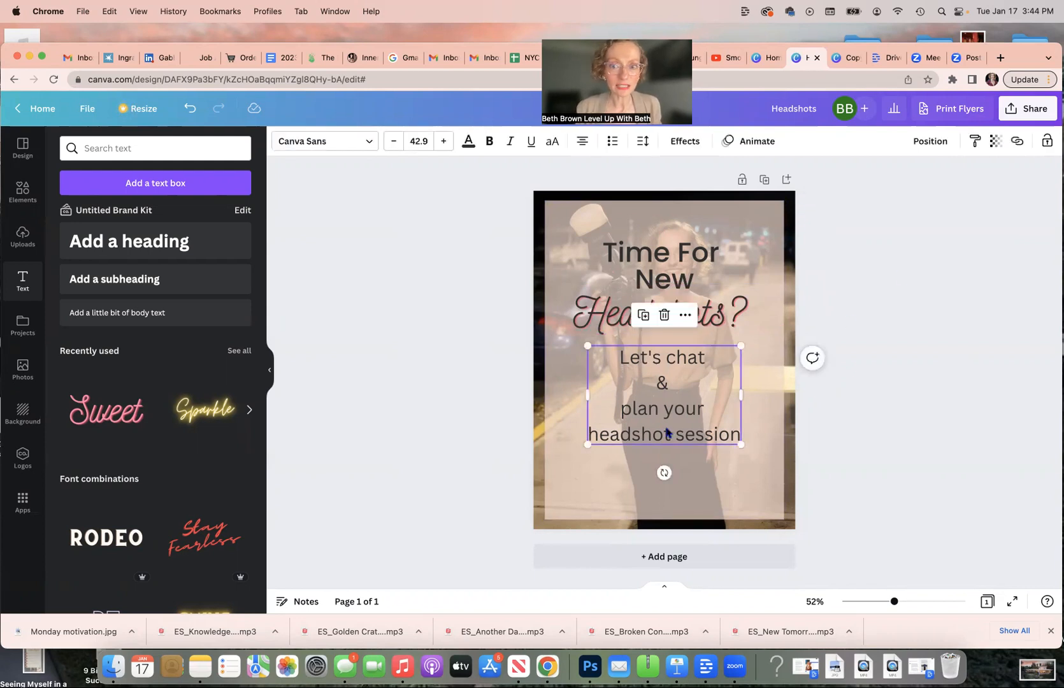
click(670, 415)
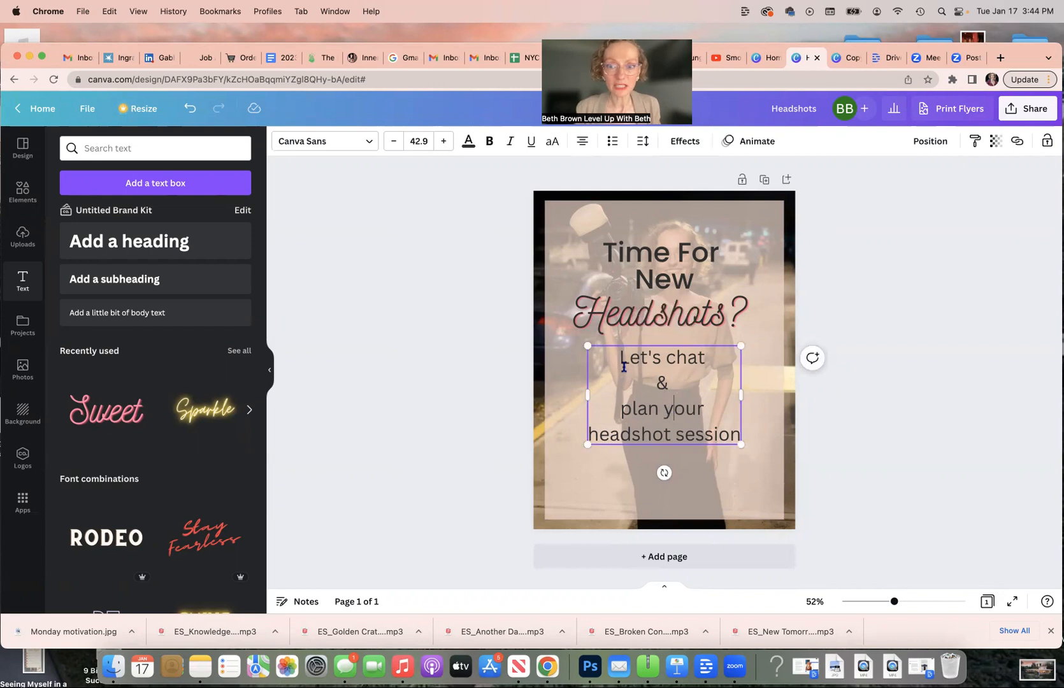
drag(620, 357, 739, 438)
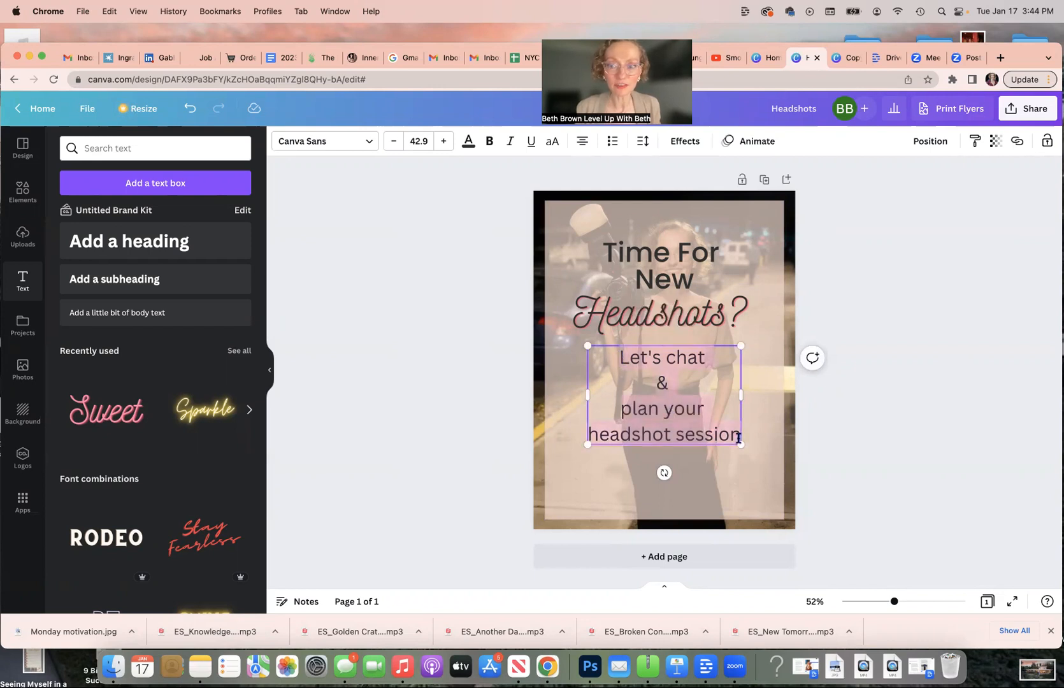
click(338, 142)
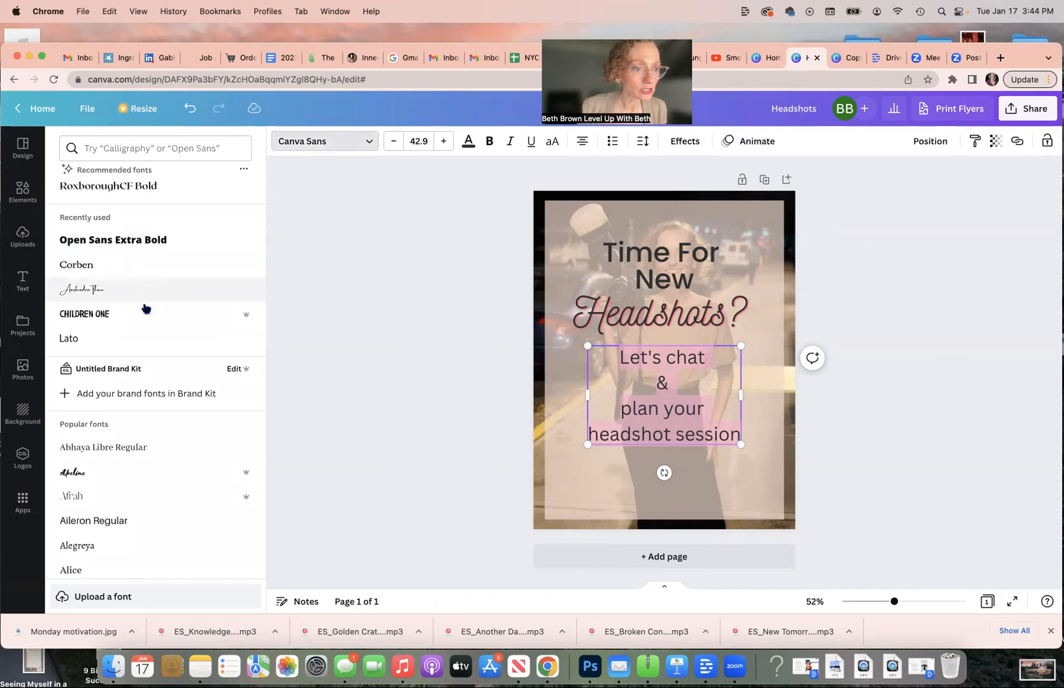
click(120, 229)
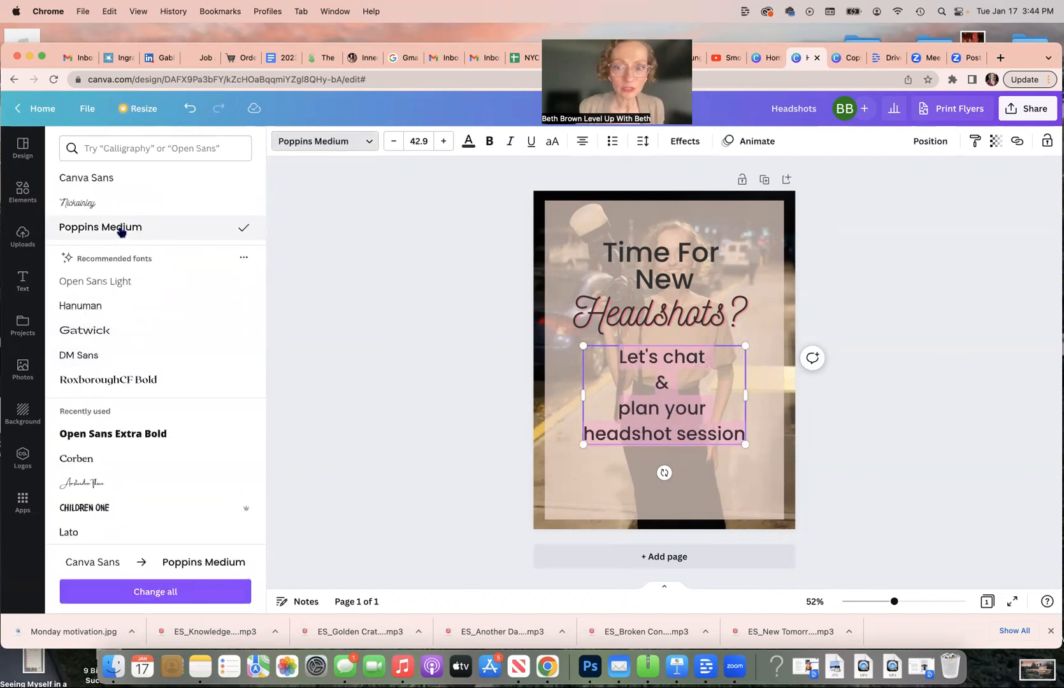
click(649, 257)
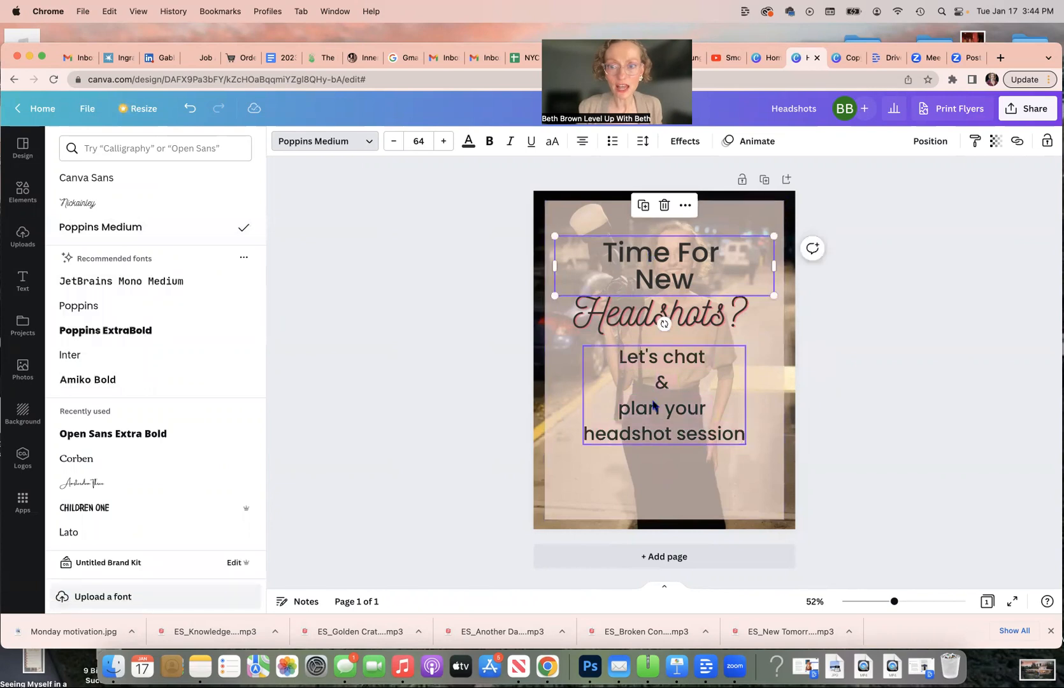
Widen the subheading's text box on both sides to about 6.3 and nudge it slightly up
click(590, 399)
drag(582, 394, 570, 394)
drag(746, 395, 765, 392)
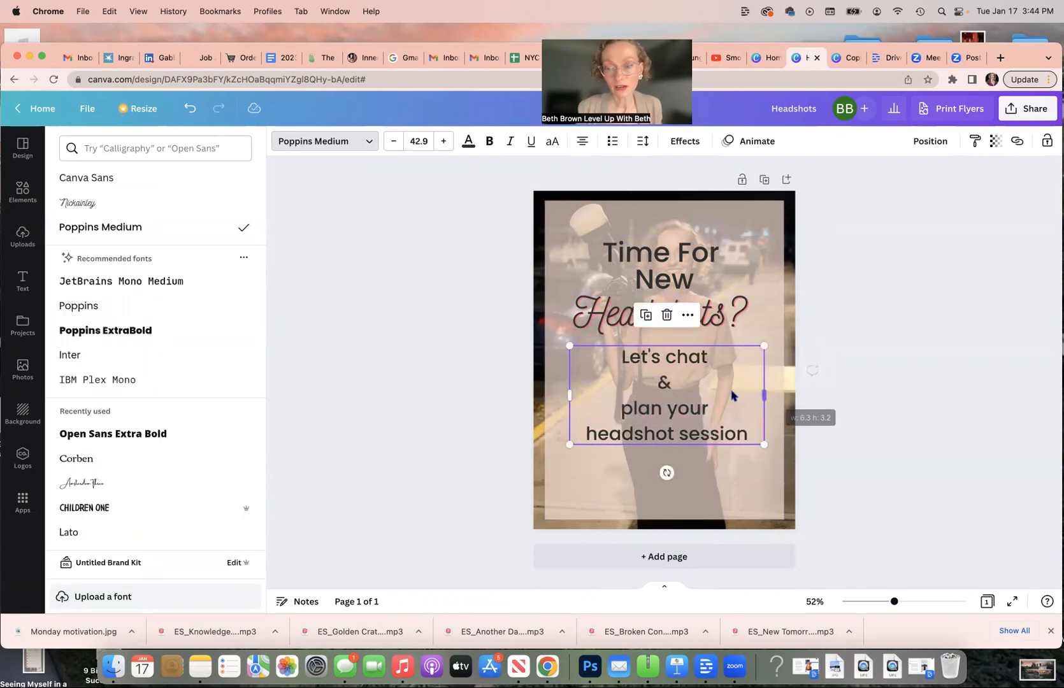
drag(691, 388, 689, 385)
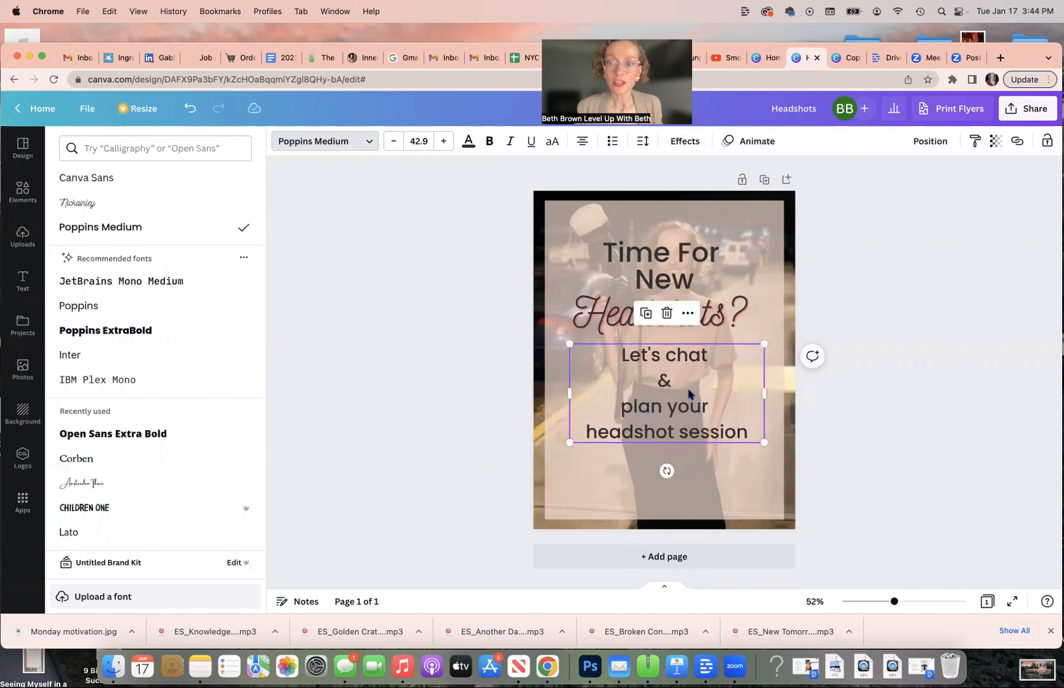
Add the round black logo from the uploaded images, shrink it and place it in the flyer's lower-left corner
click(596, 482)
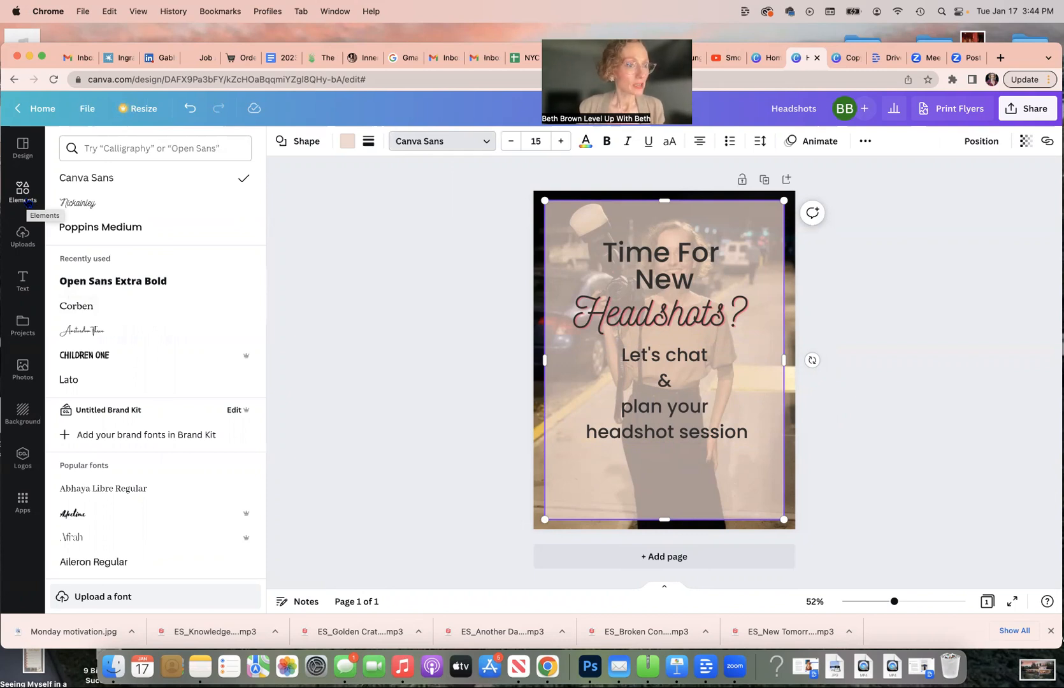
click(23, 246)
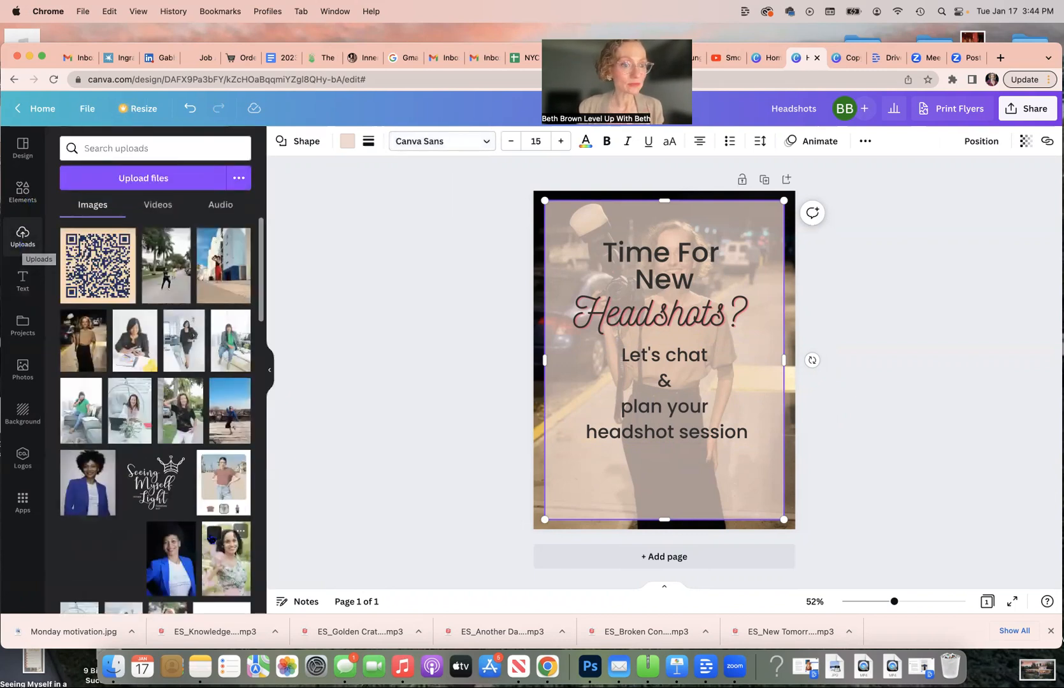
scroll(213, 534, down, 5)
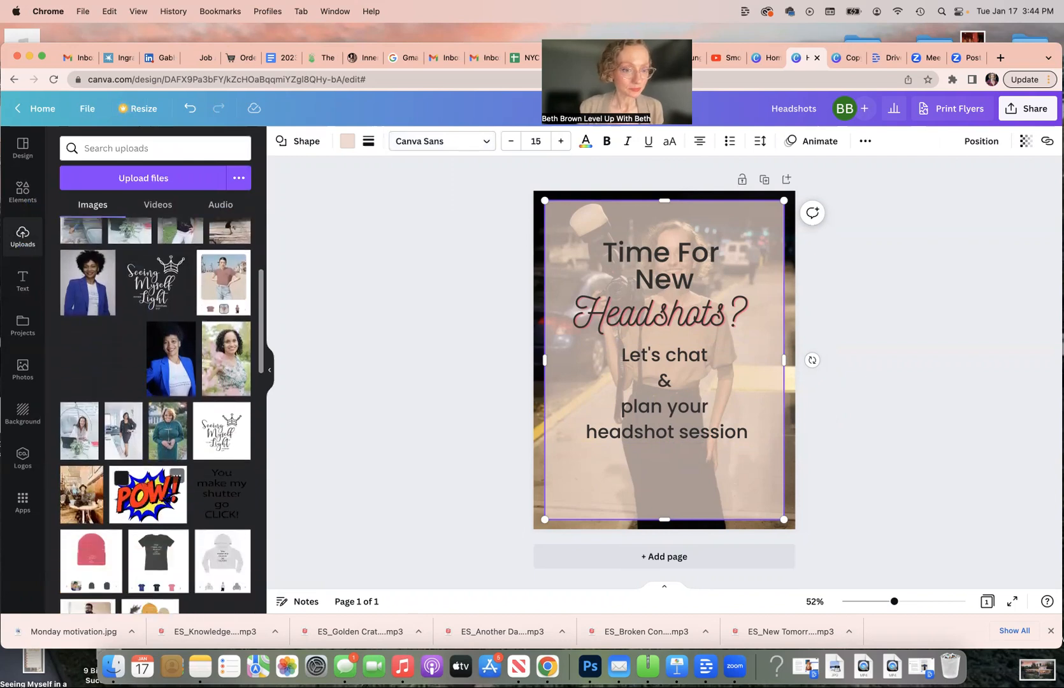
scroll(188, 485, down, 6)
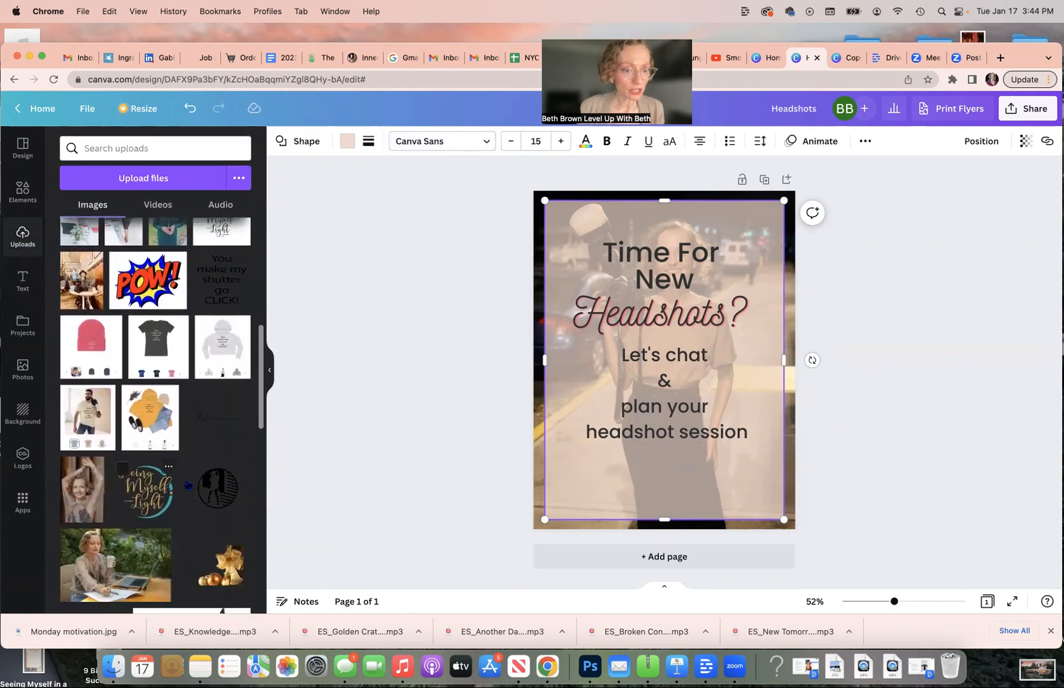
click(221, 498)
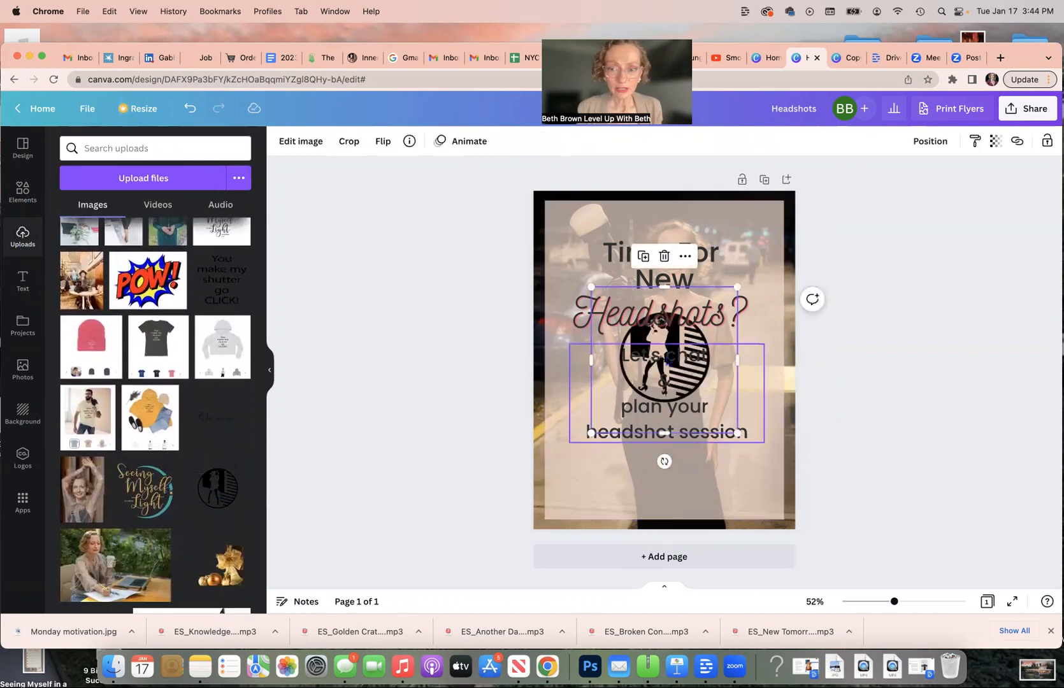
click(610, 390)
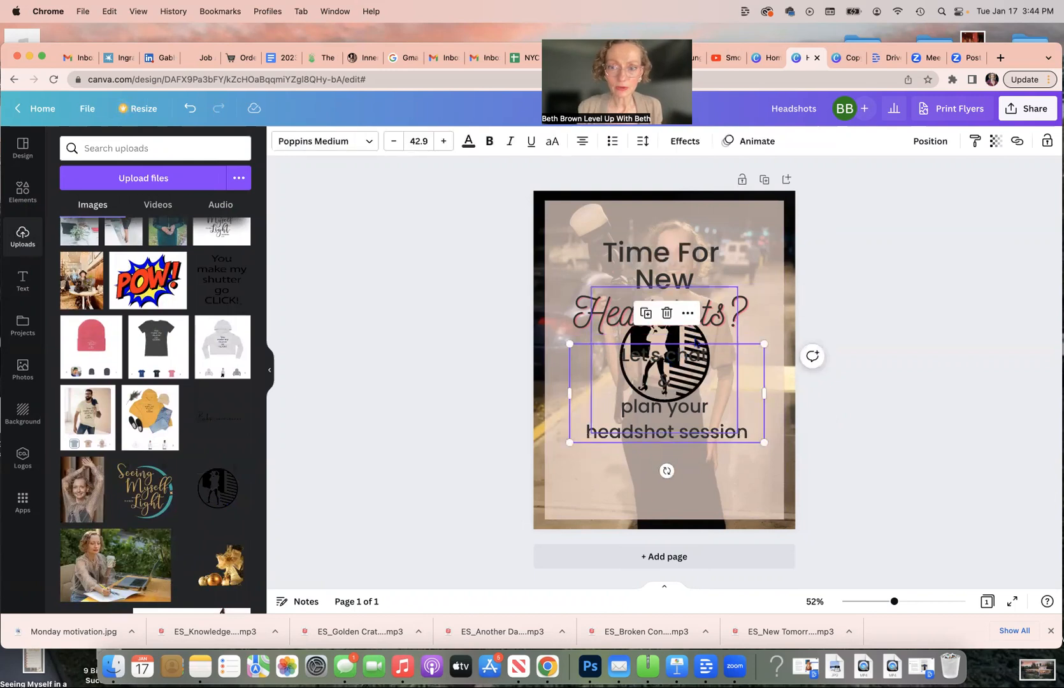
drag(701, 357, 610, 468)
drag(500, 398, 566, 490)
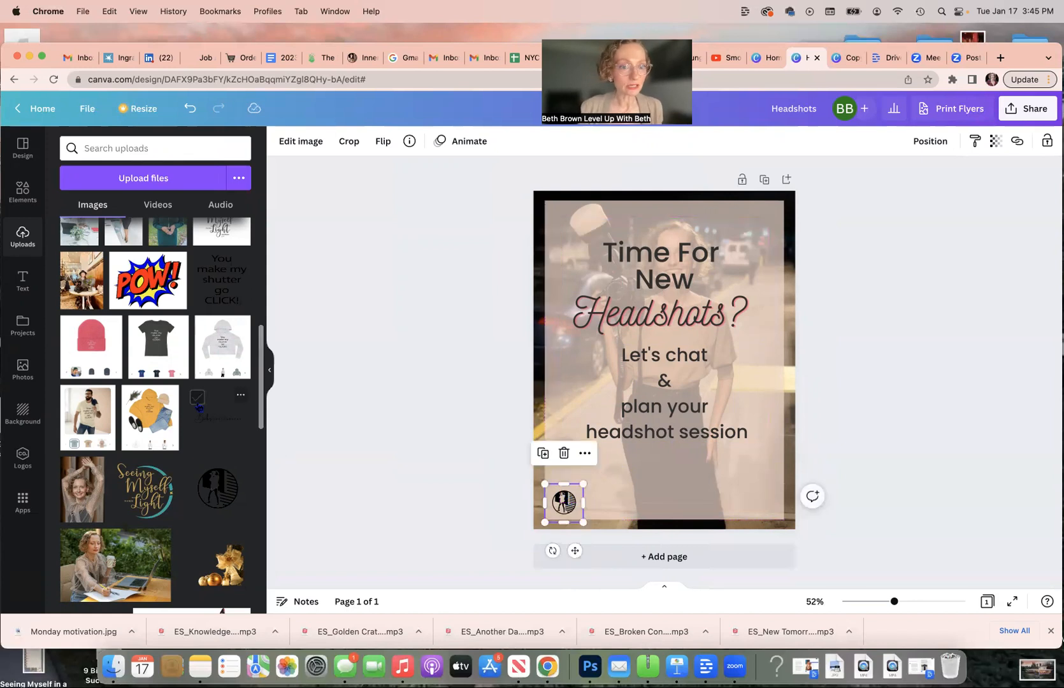
Add the uploaded "Babs Photography" signature logo, scale it down slightly and place it just right of the round logo
scroll(212, 390, down, 1)
click(212, 390)
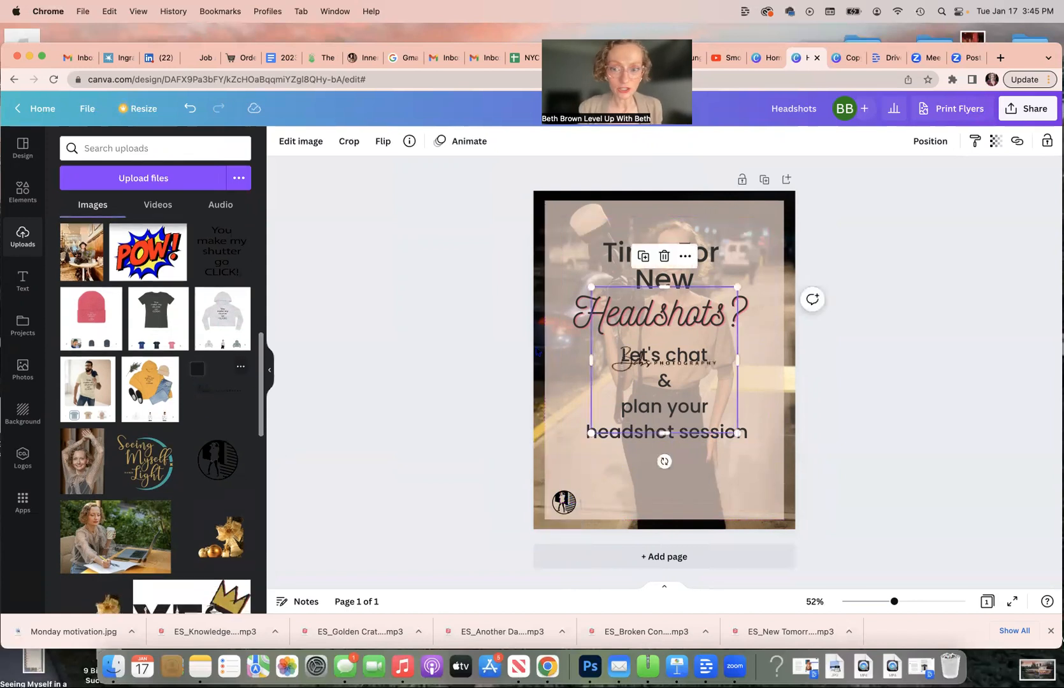
mouse_move(602, 350)
mouse_down()
mouse_move(579, 482)
mouse_move(569, 485)
mouse_up()
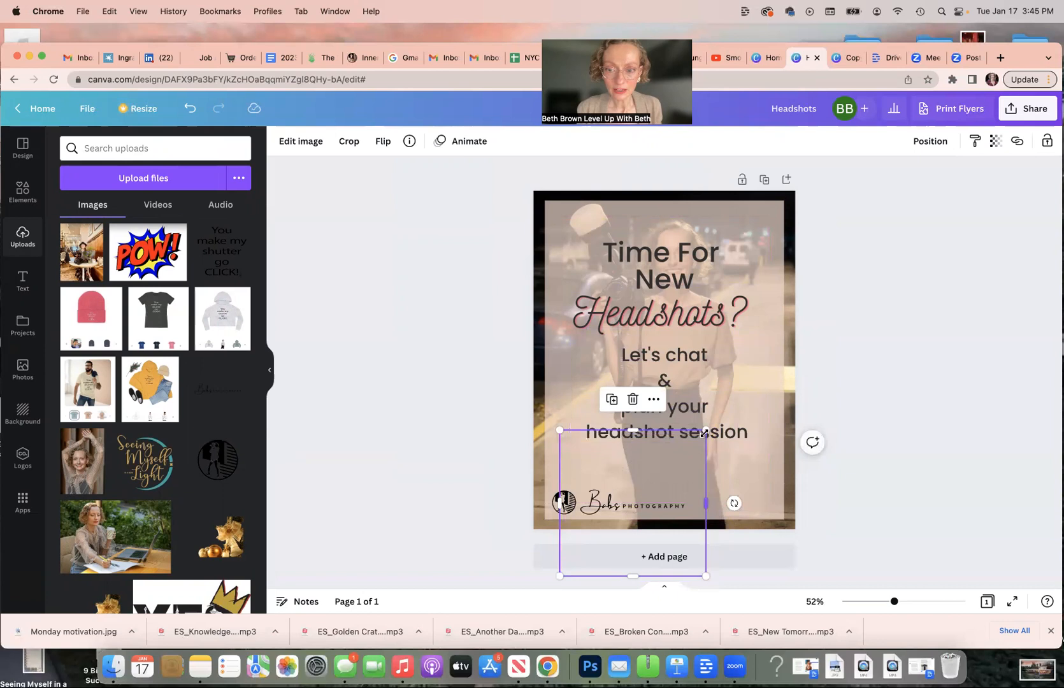
drag(705, 433, 693, 443)
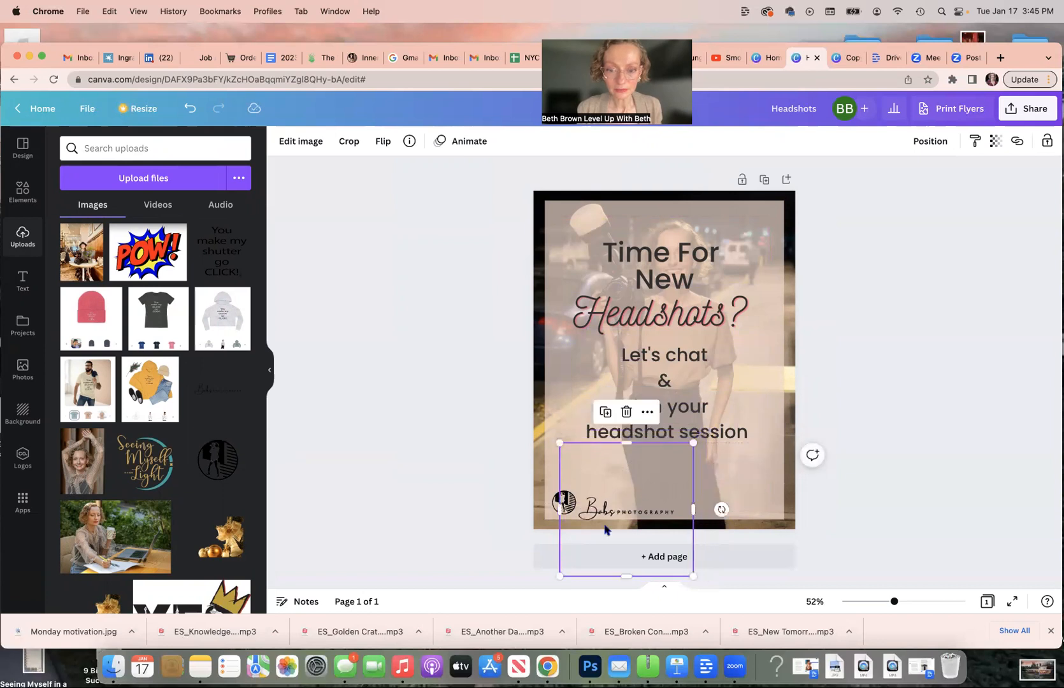
drag(561, 574, 569, 565)
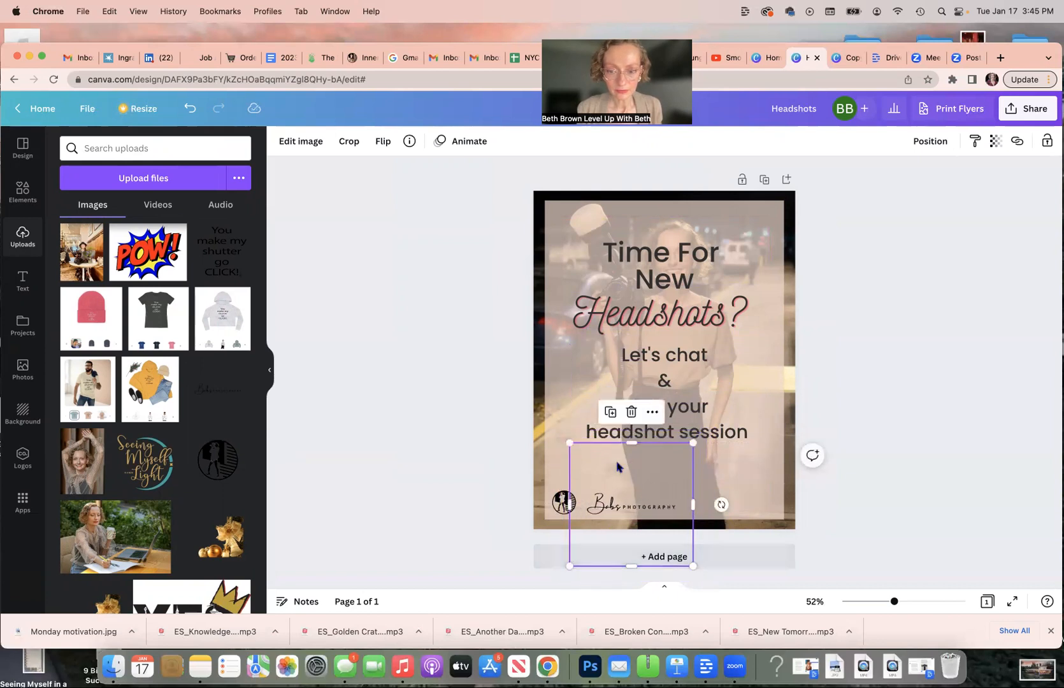
drag(623, 469, 613, 468)
click(939, 486)
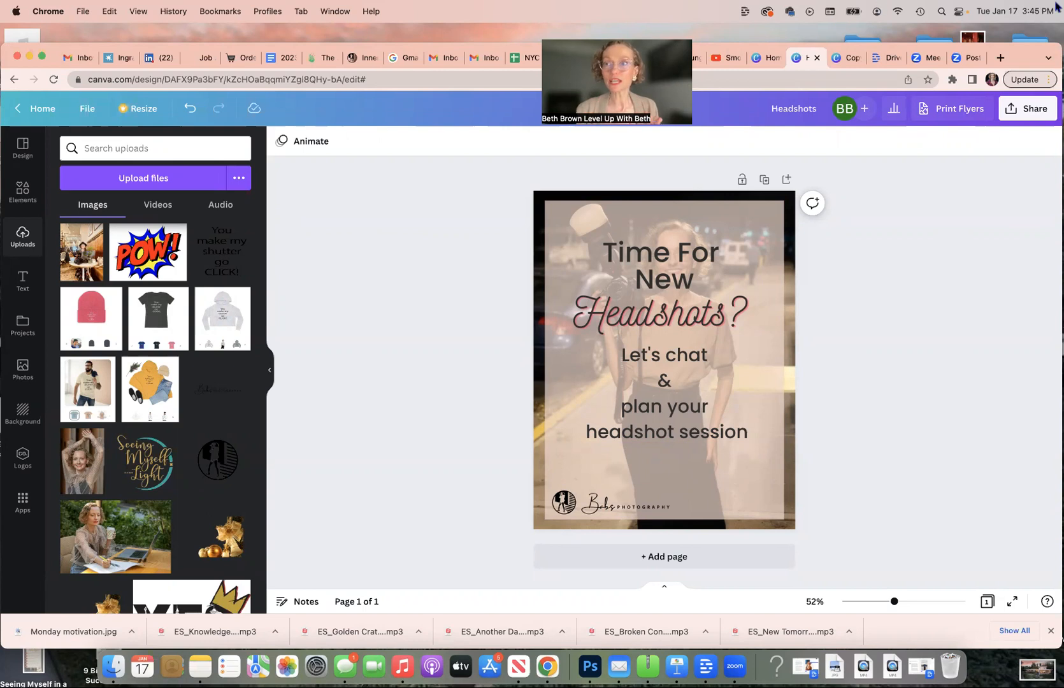
Close the Zoom promotion page and search Google for "qr code generator" in a new browser tab
click(968, 59)
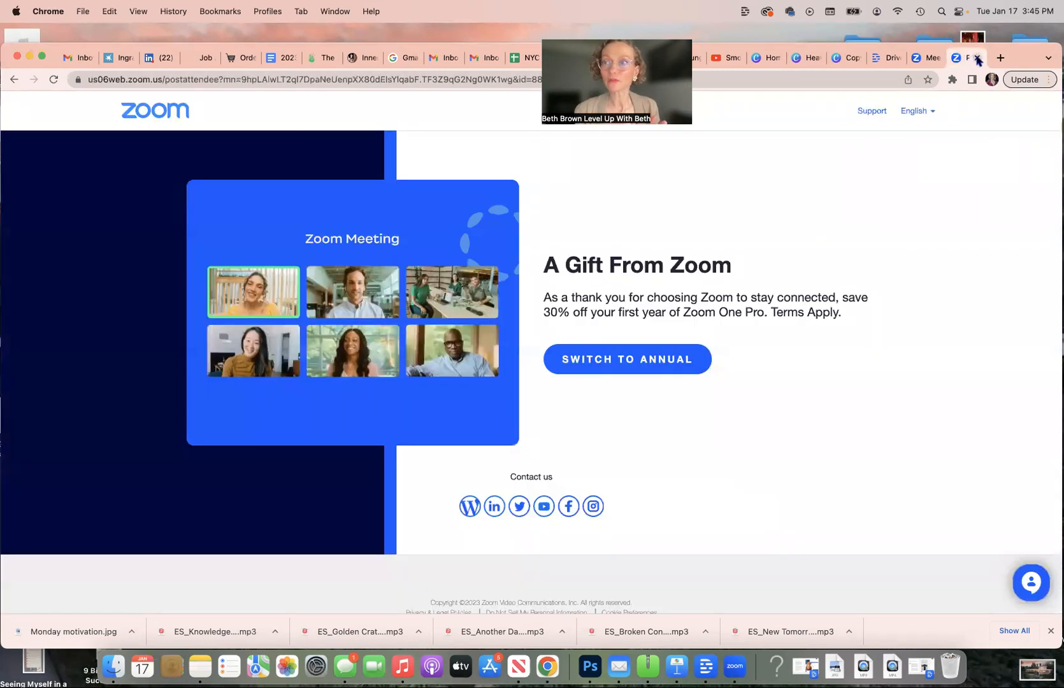
click(977, 58)
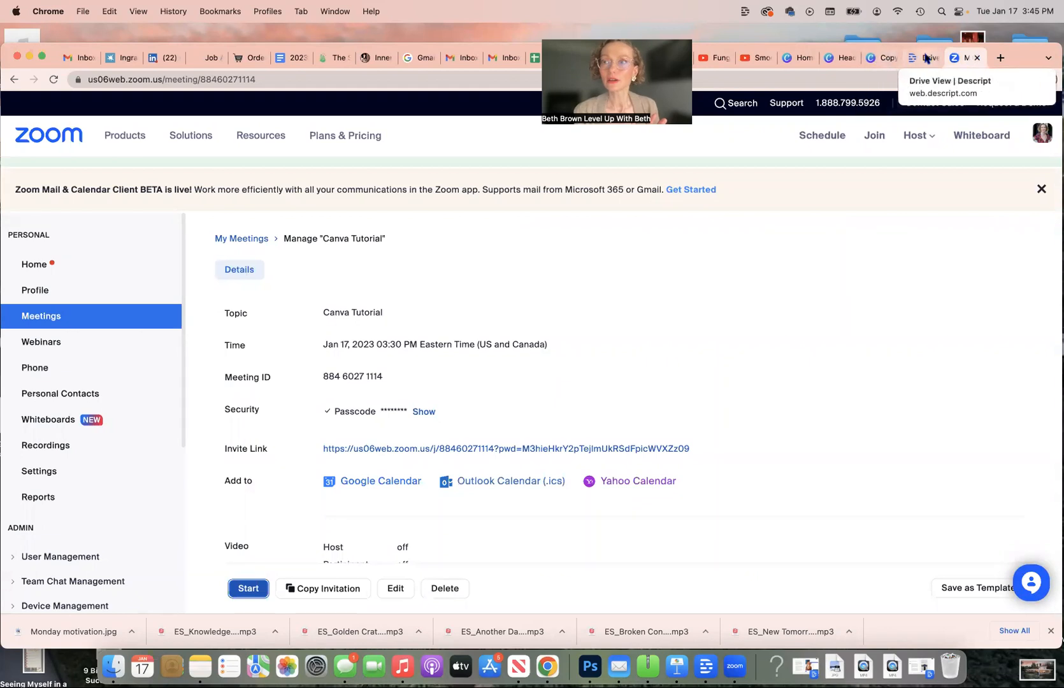
click(1001, 58)
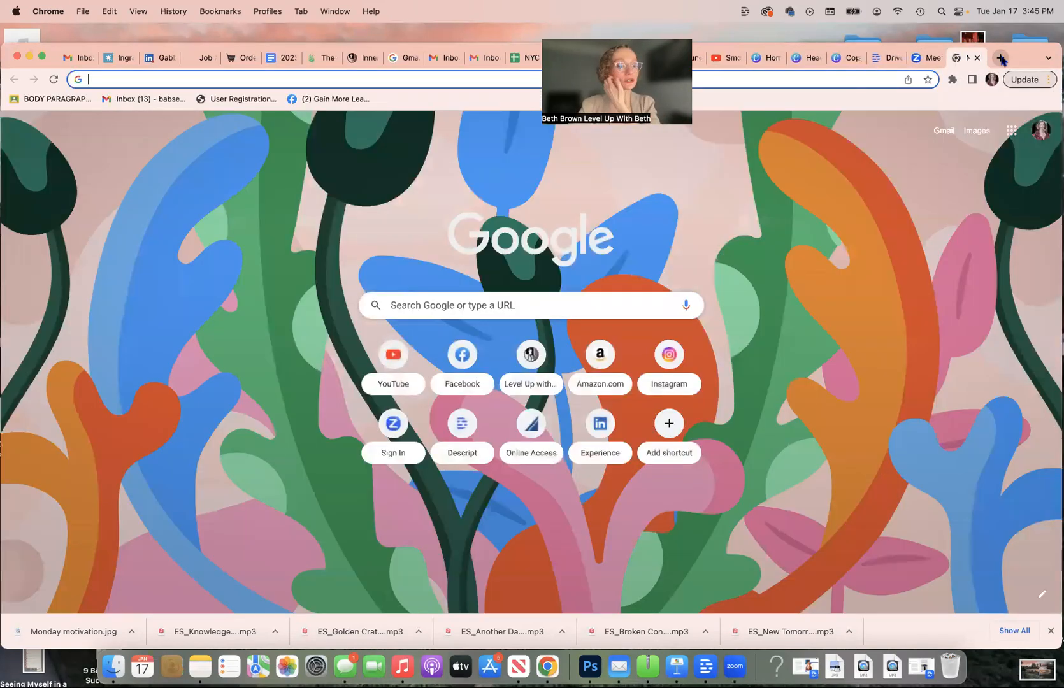
text(q)
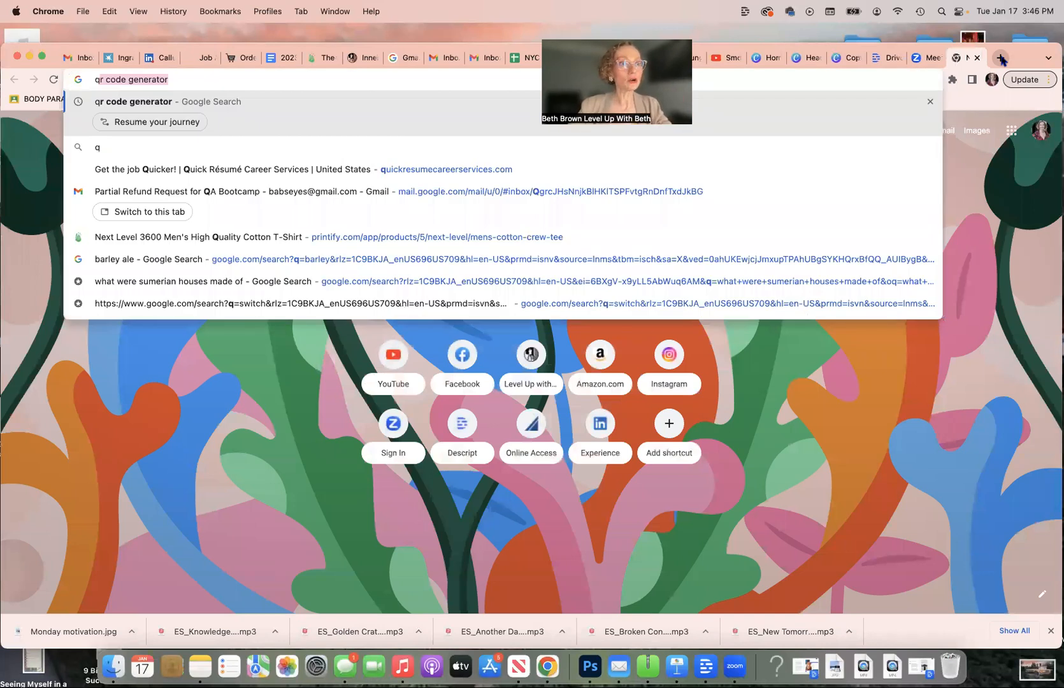
key(Return)
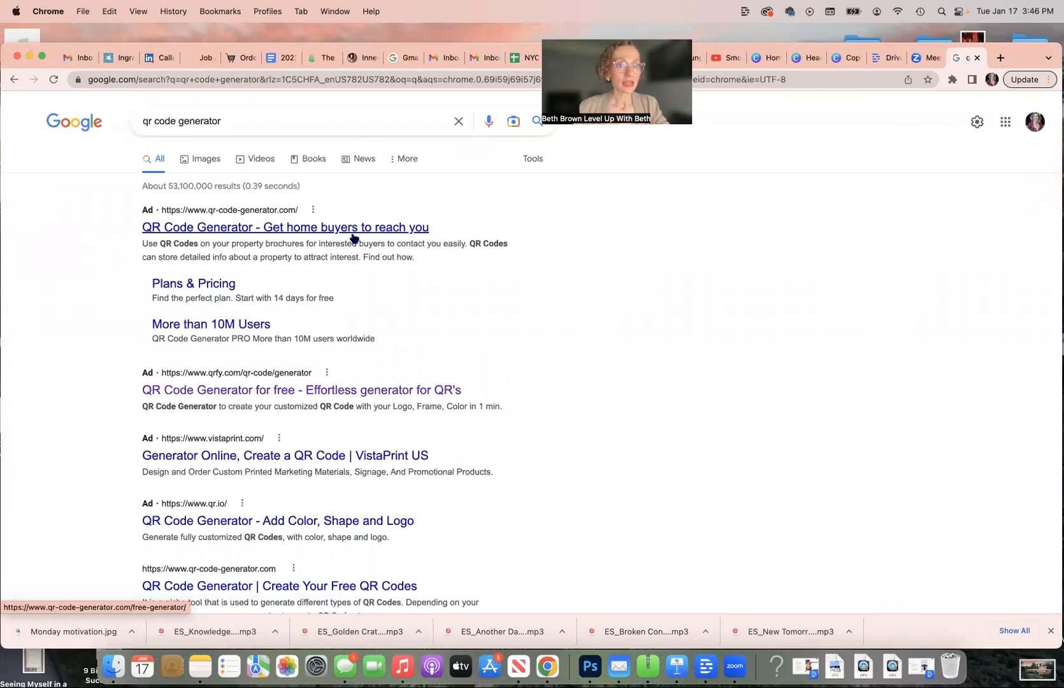
Open the QRFY generator site from the results, look over its home page and return to the Canva flyer
click(321, 395)
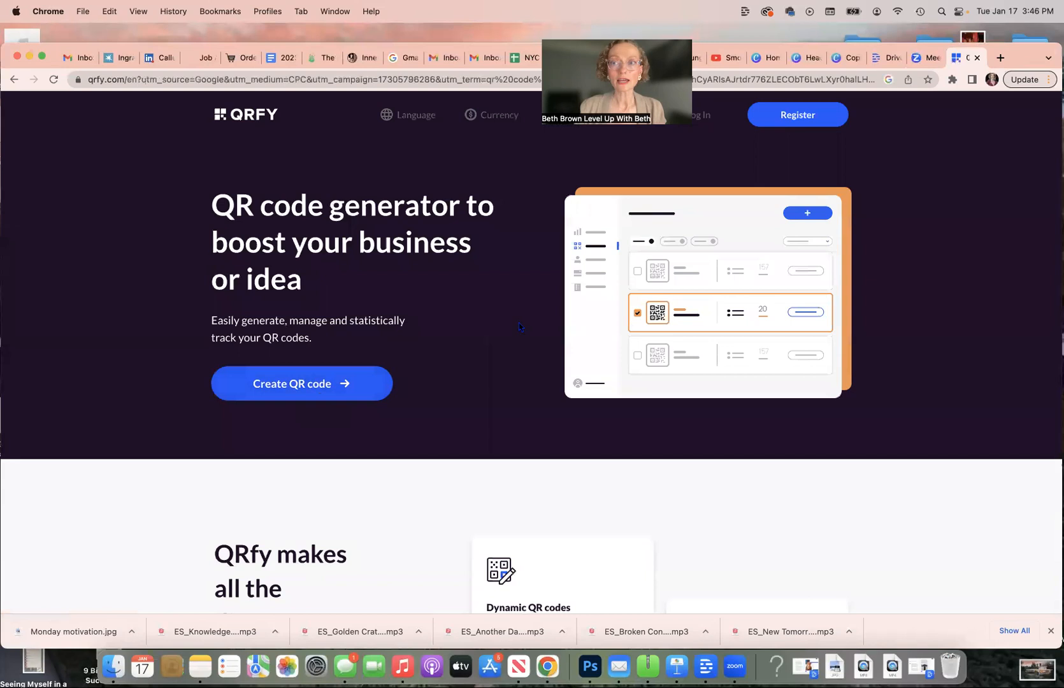
scroll(520, 327, down, 5)
scroll(519, 326, down, 6)
scroll(520, 326, up, 10)
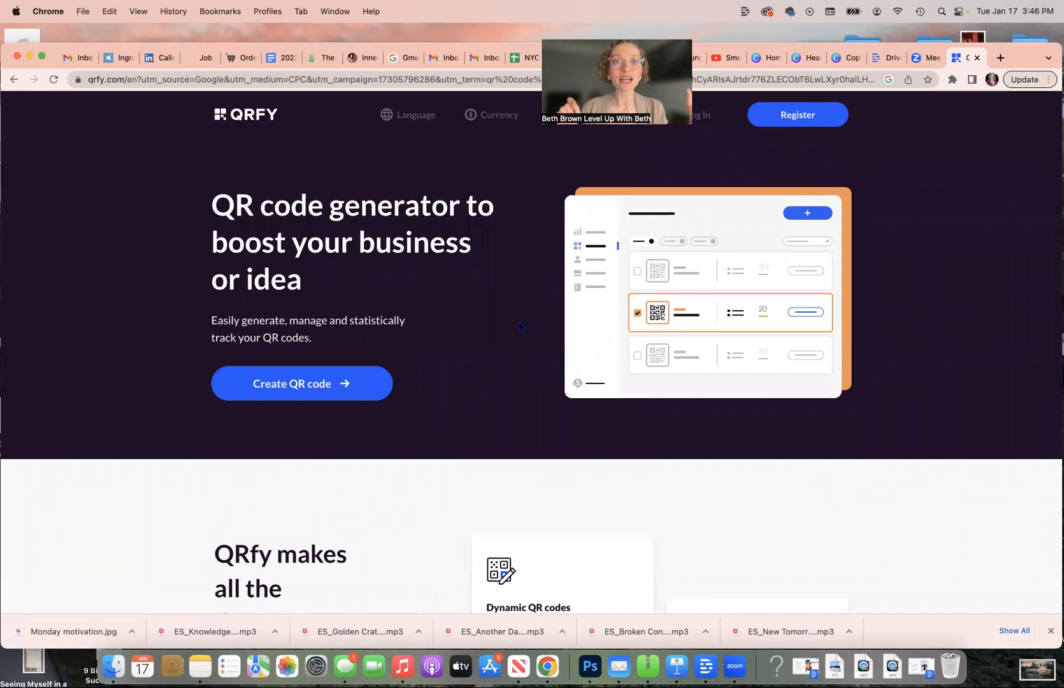
click(848, 58)
click(809, 58)
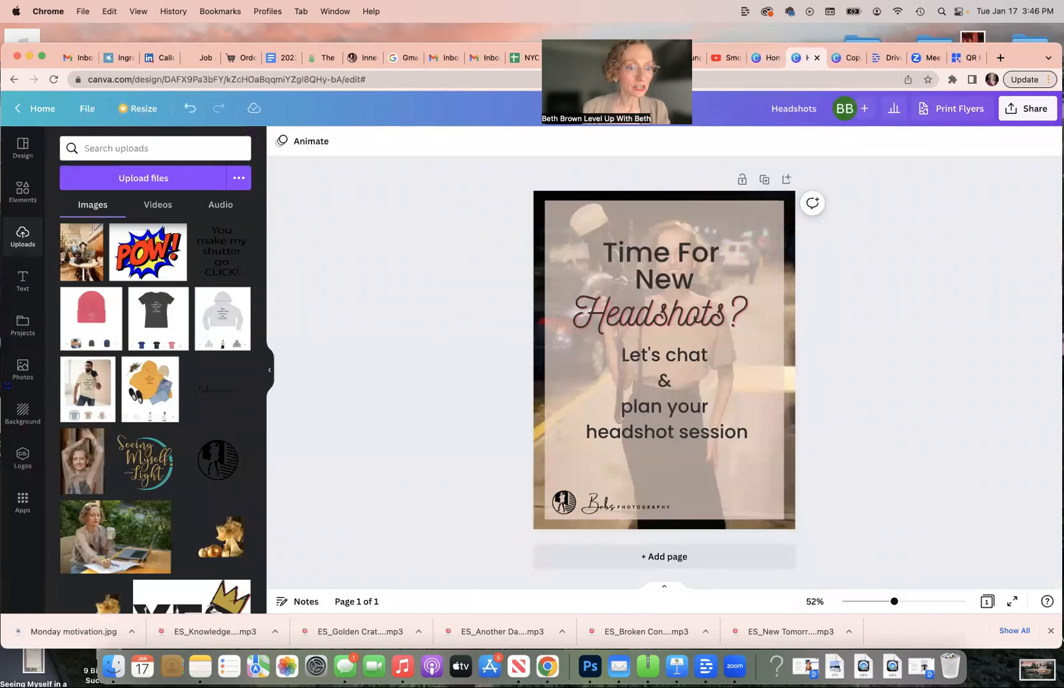
Add the uploaded QR code to the flyer, shrink it and place it centred below the subheading
scroll(153, 414, up, 10)
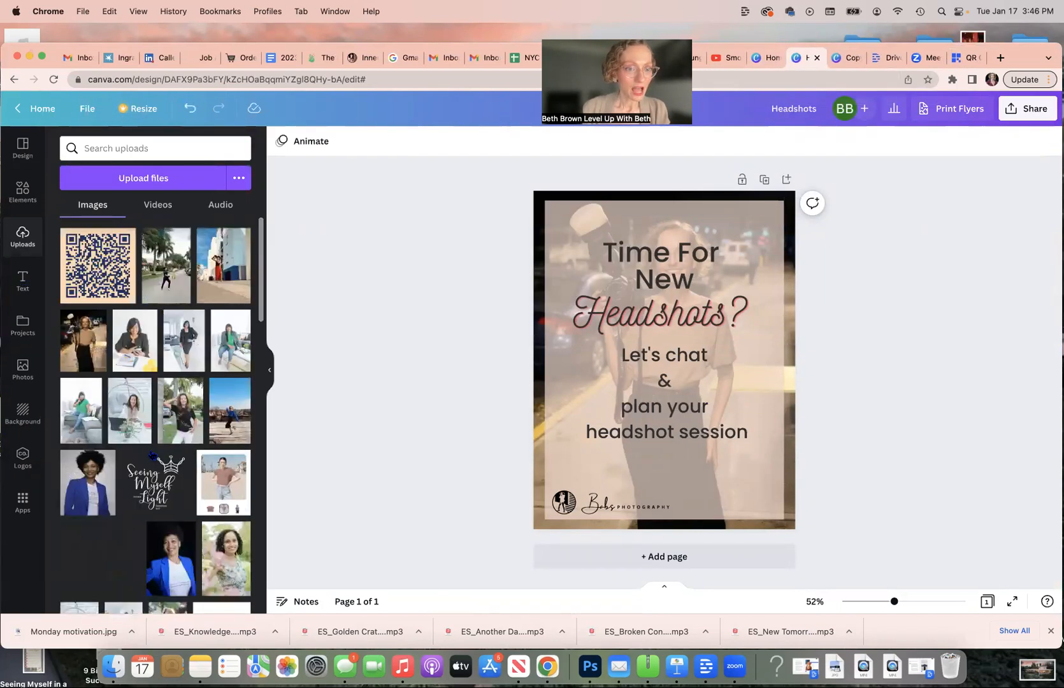
scroll(153, 414, down, 10)
scroll(115, 267, up, 15)
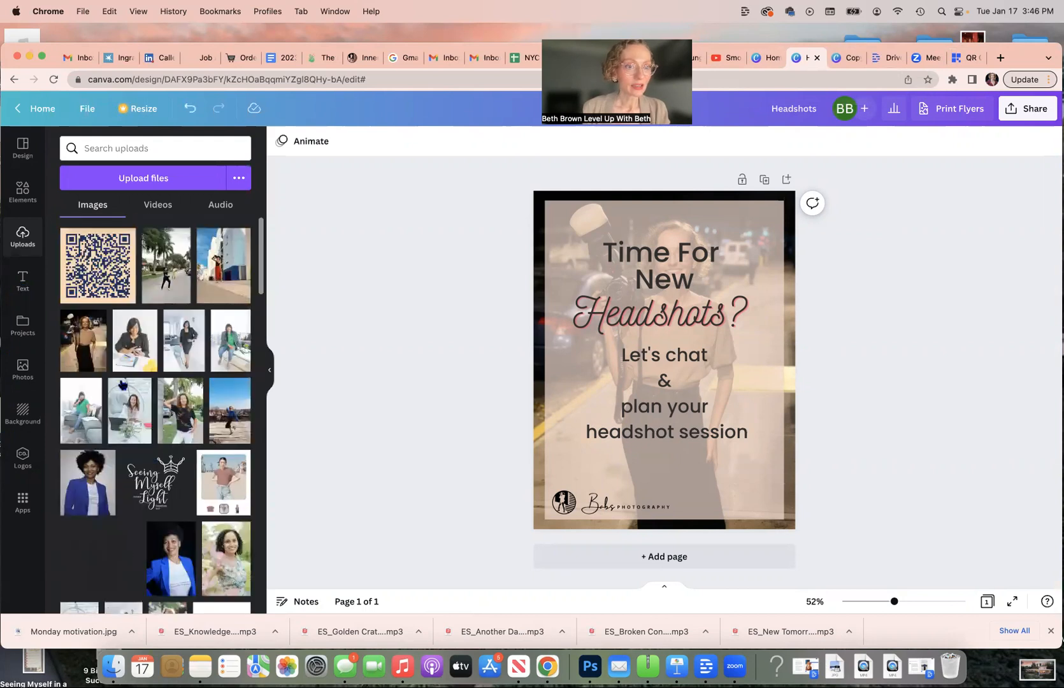
click(115, 267)
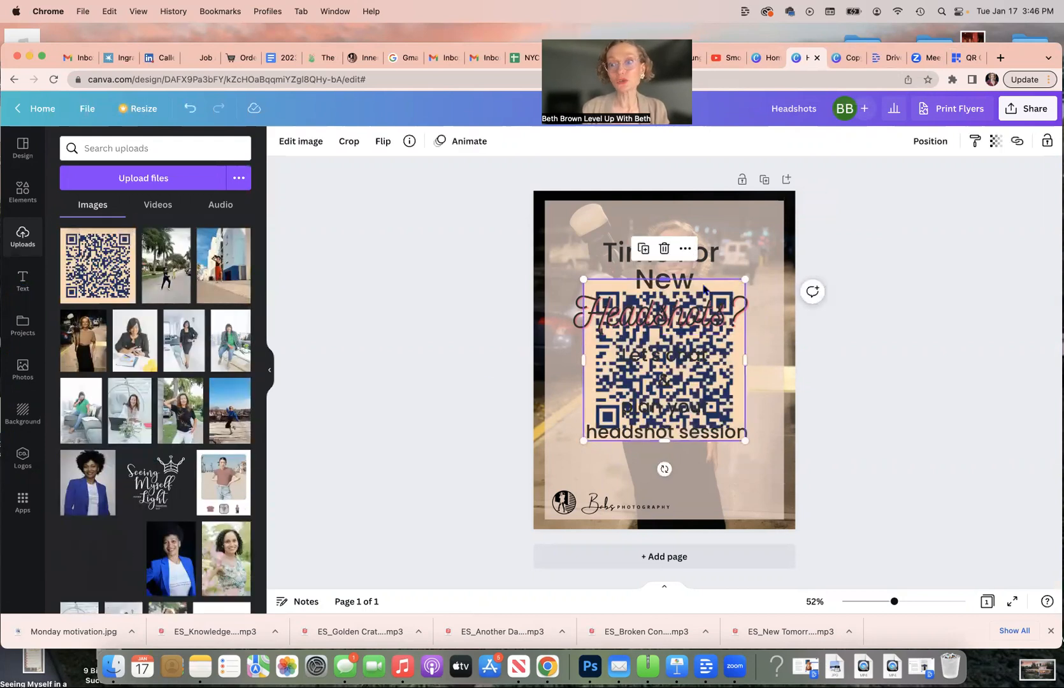
drag(748, 277, 671, 386)
drag(594, 376, 630, 366)
drag(620, 407, 636, 477)
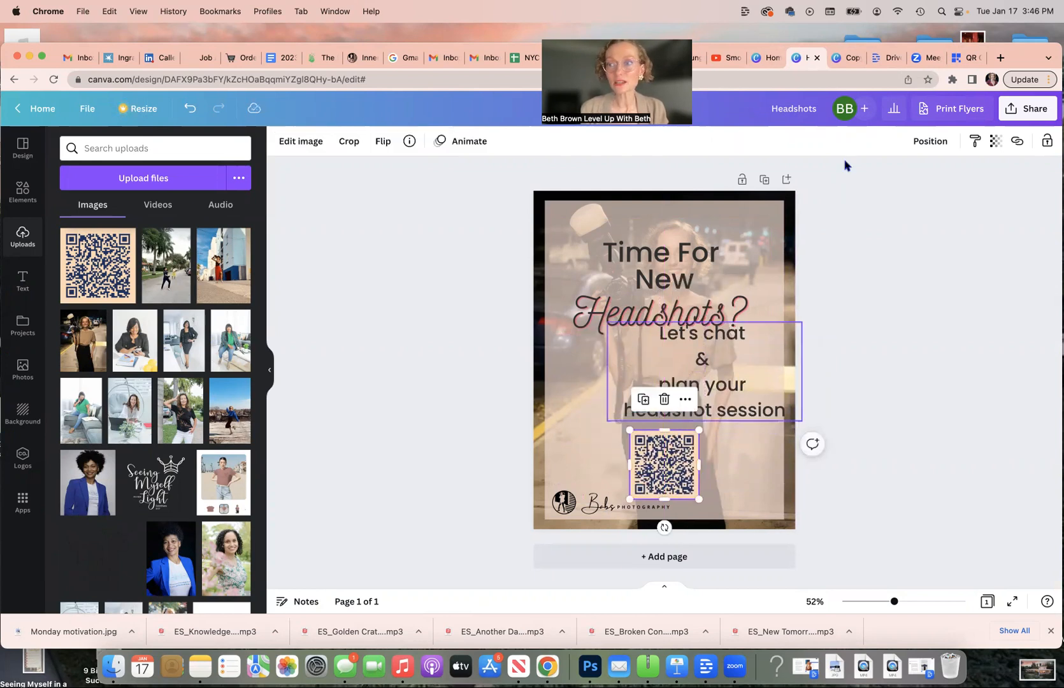
Reposition the "Let's chat & plan your headshot session" text just above the QR code and lock both elements in place
drag(746, 365, 705, 382)
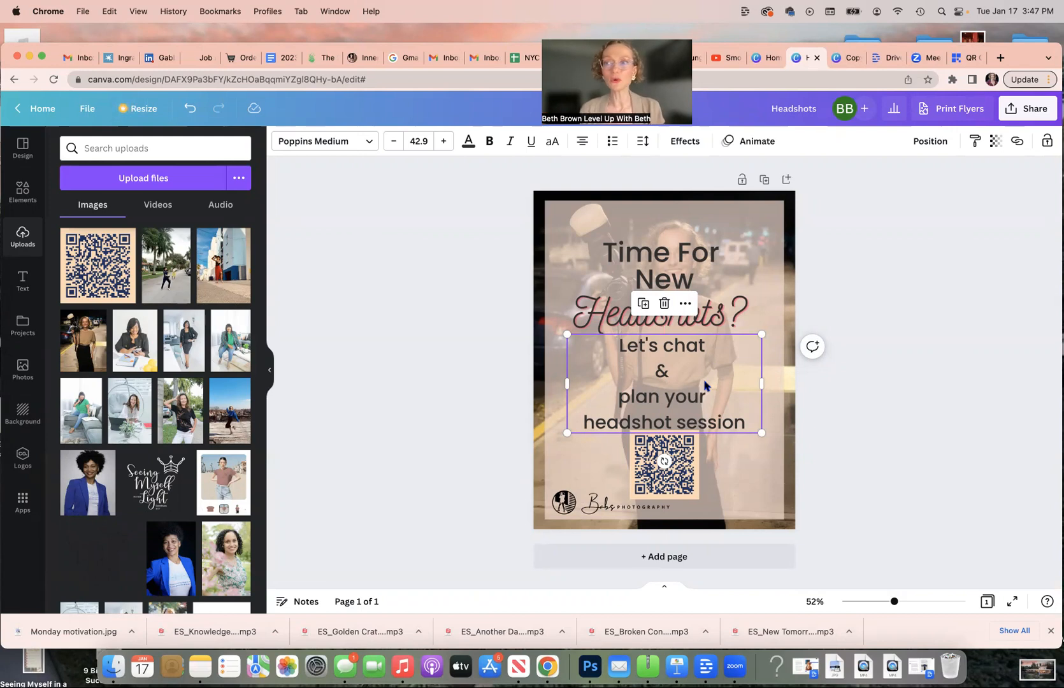
click(1047, 143)
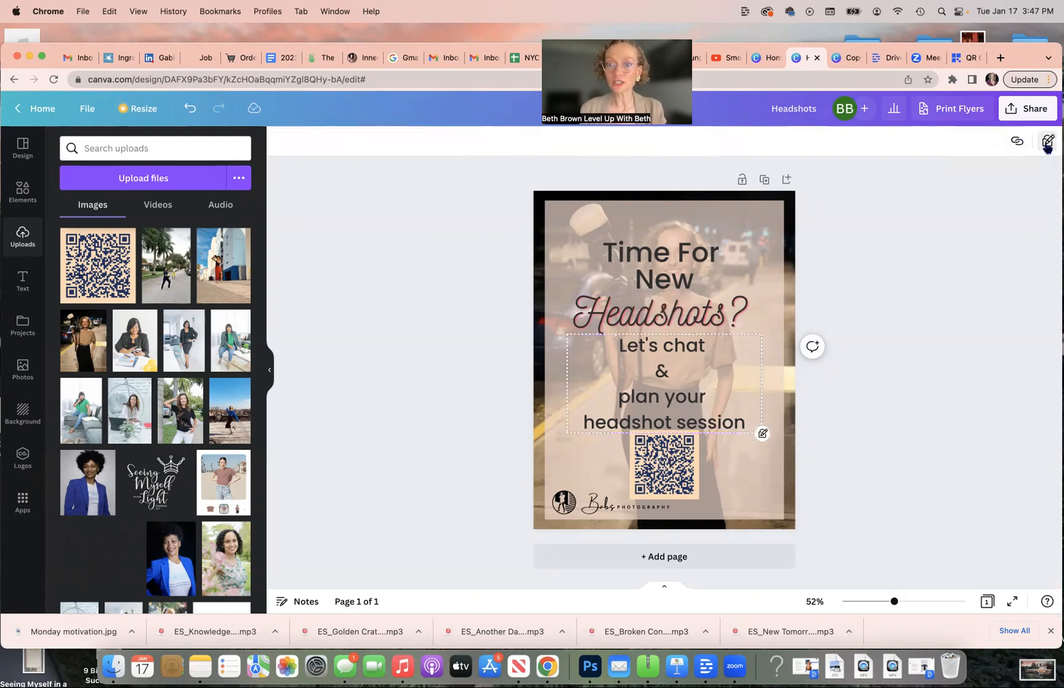
click(682, 384)
click(658, 464)
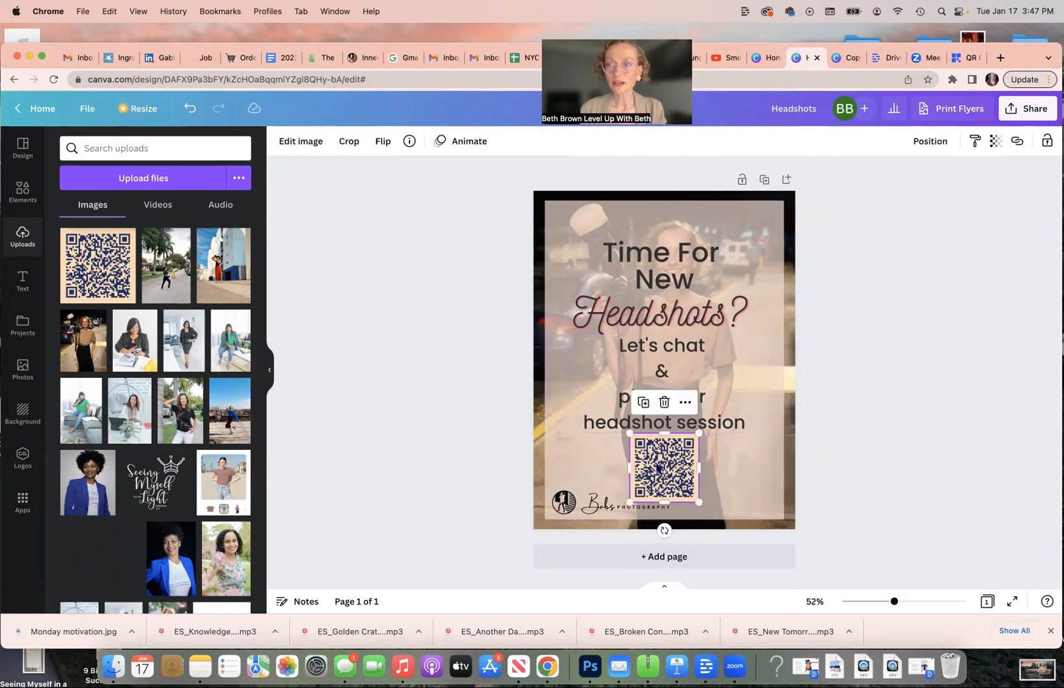
click(1048, 141)
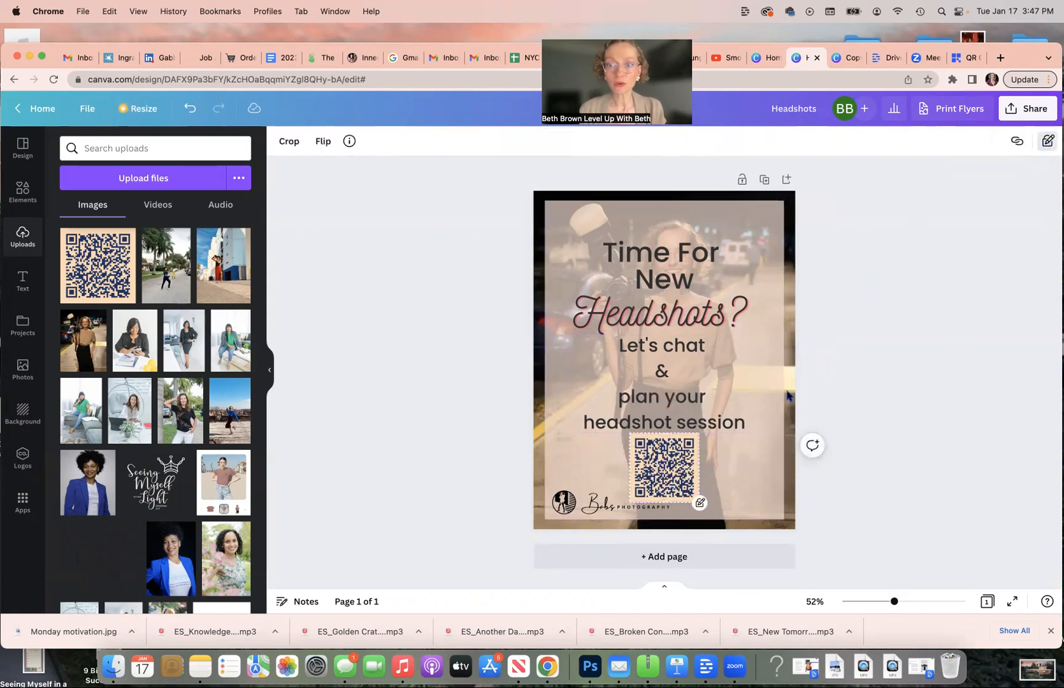
Try to select and move the locked QR code to test that its position is fixed
click(661, 475)
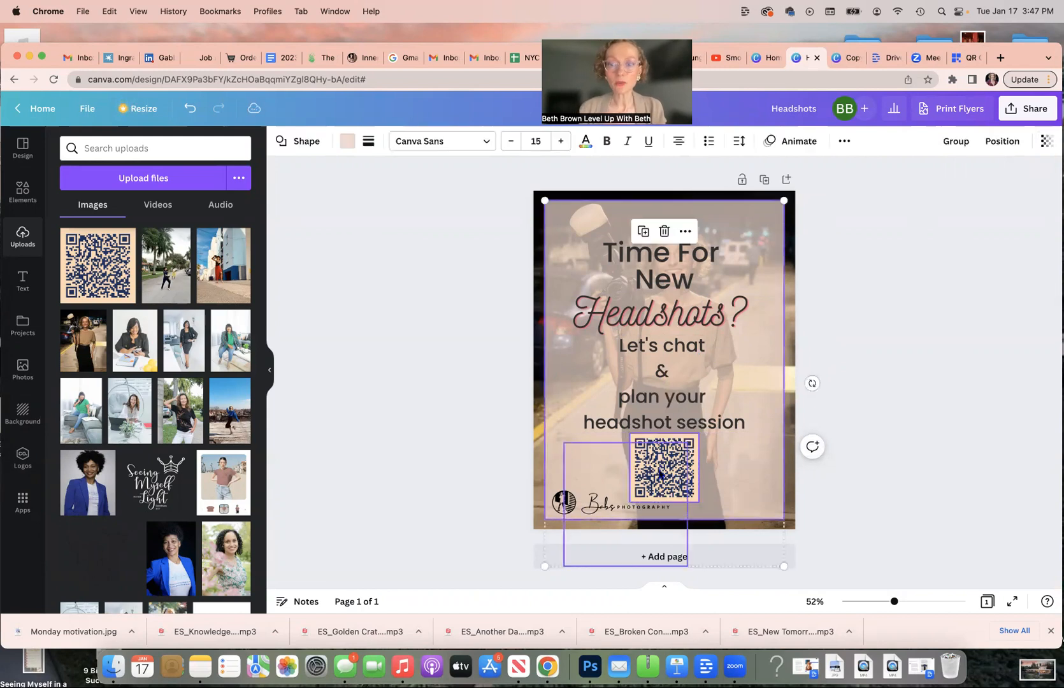
click(697, 501)
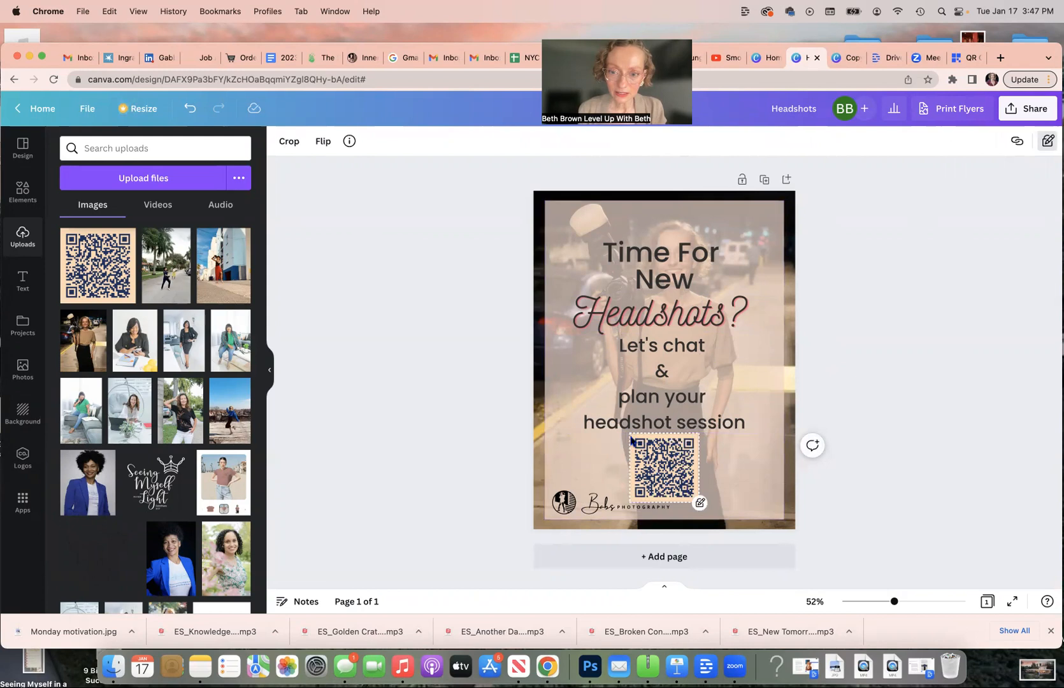
click(648, 454)
click(648, 454)
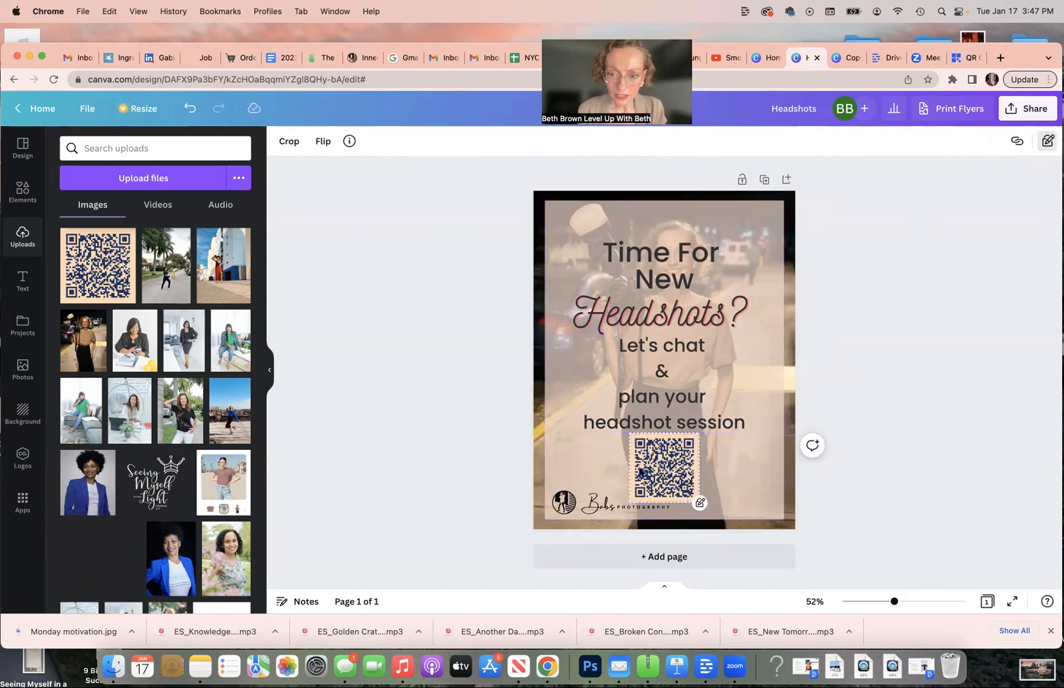
click(712, 456)
click(712, 458)
click(712, 461)
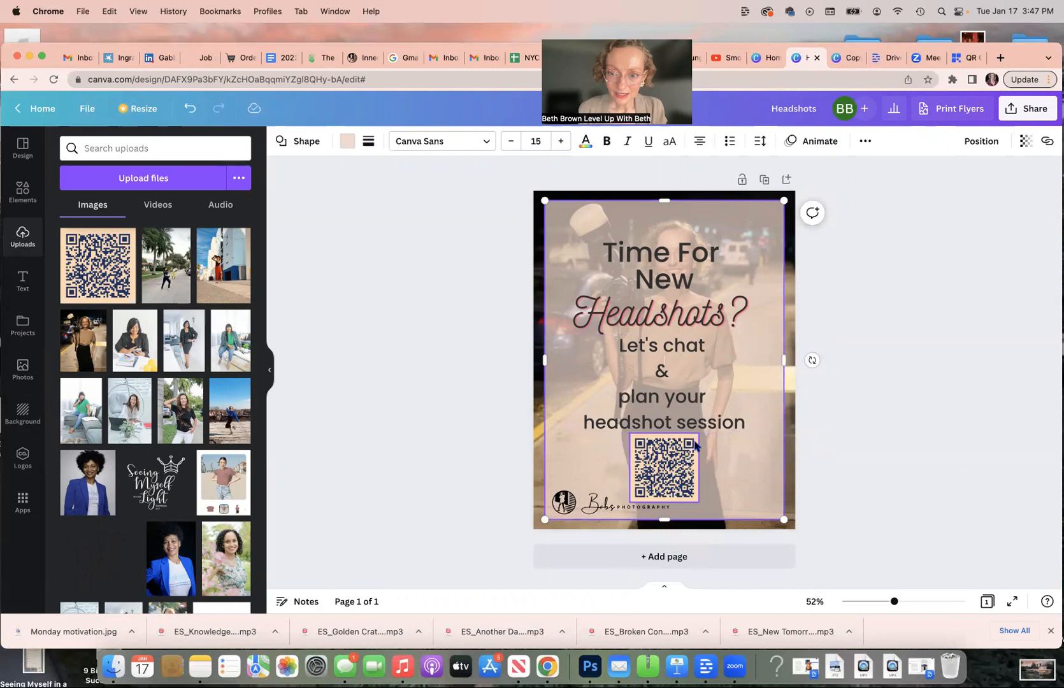
drag(697, 442, 668, 467)
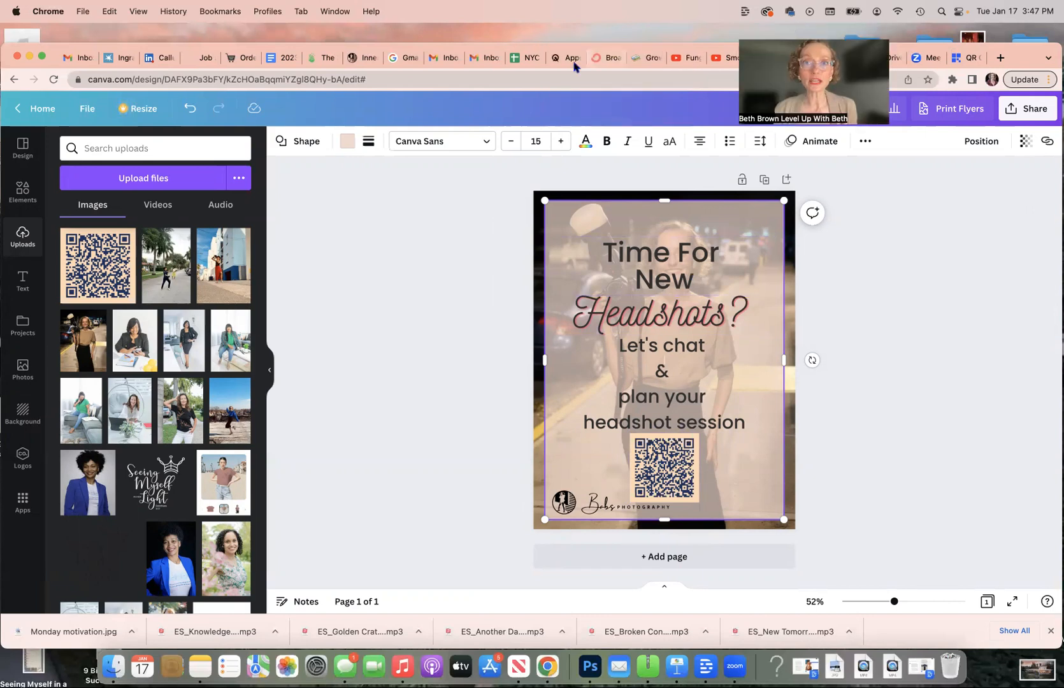
Switch to Acuity Scheduling's appointment types and copy the direct scheduling link for Level Up Photo Planning Session
click(553, 57)
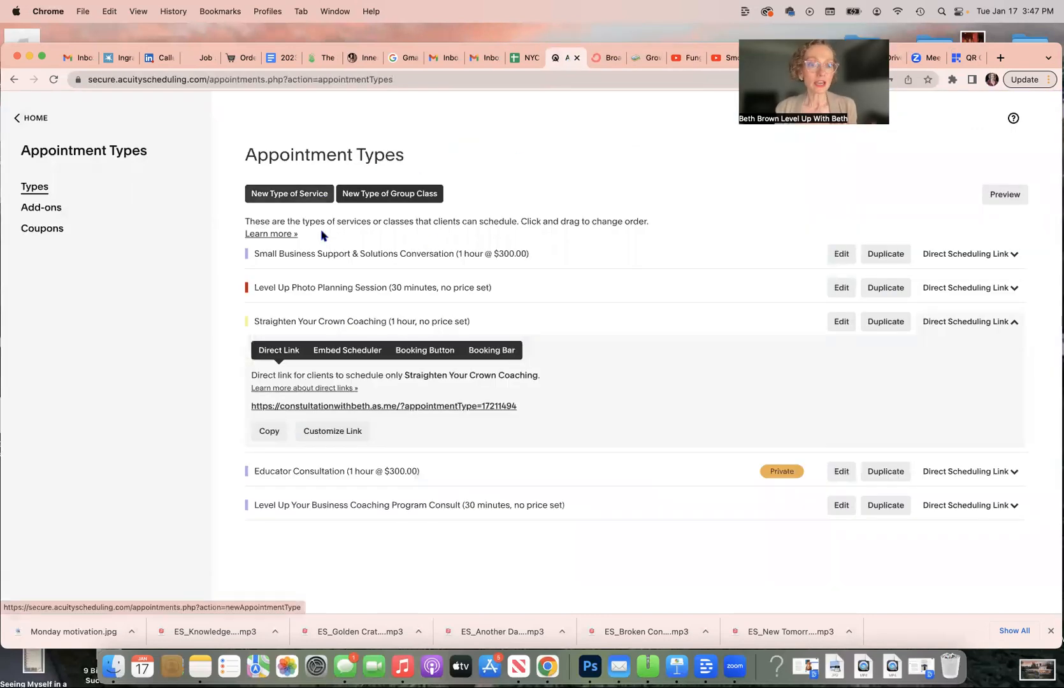
click(323, 291)
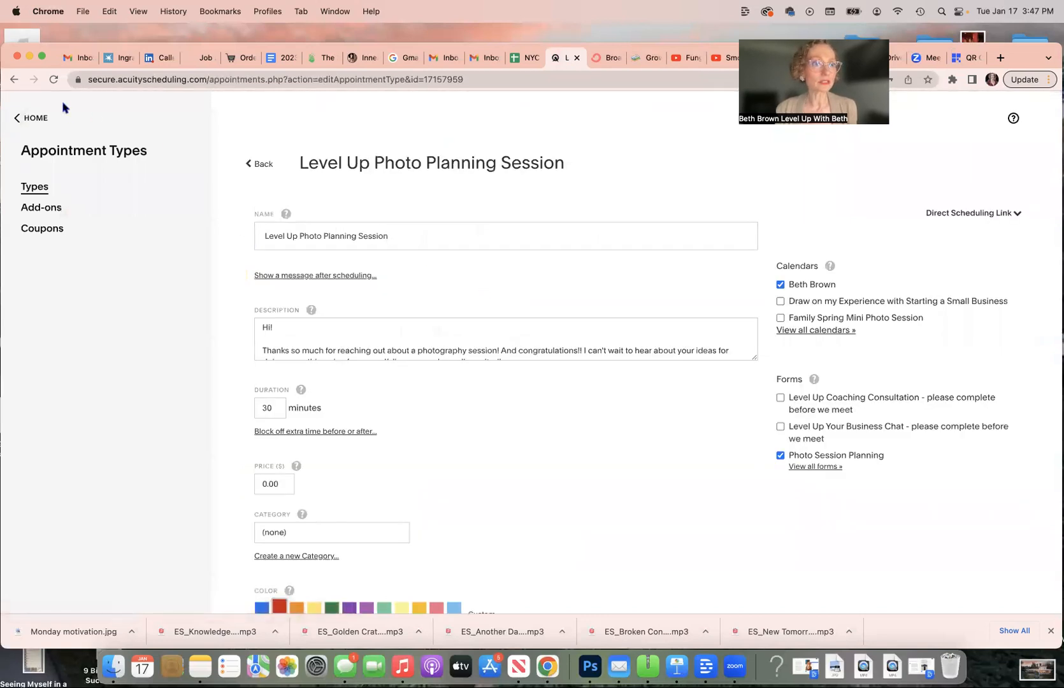
click(250, 164)
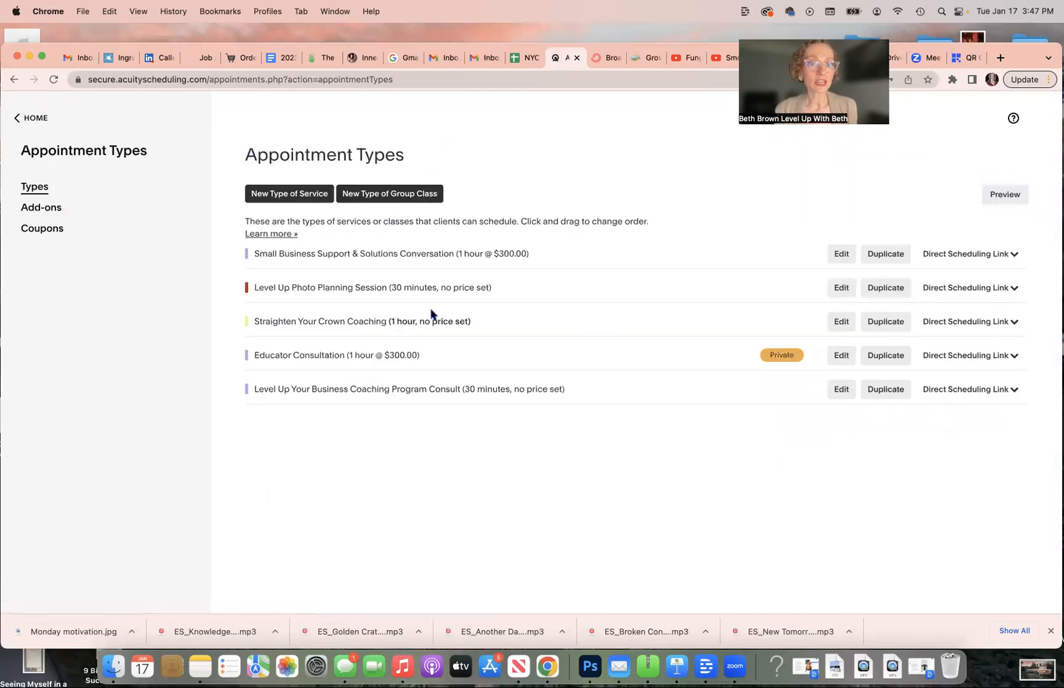
click(931, 290)
click(268, 395)
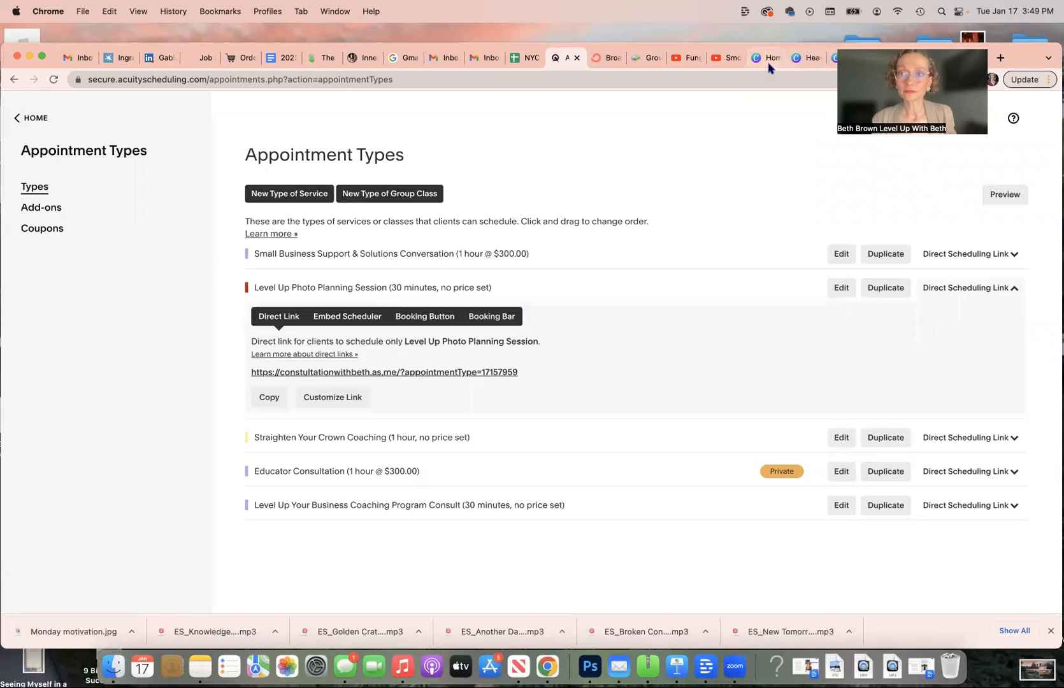
Return to the Canva flyer and move the "Time For New" and "Headshots?" heading lines slightly up, away from the subheading
click(770, 64)
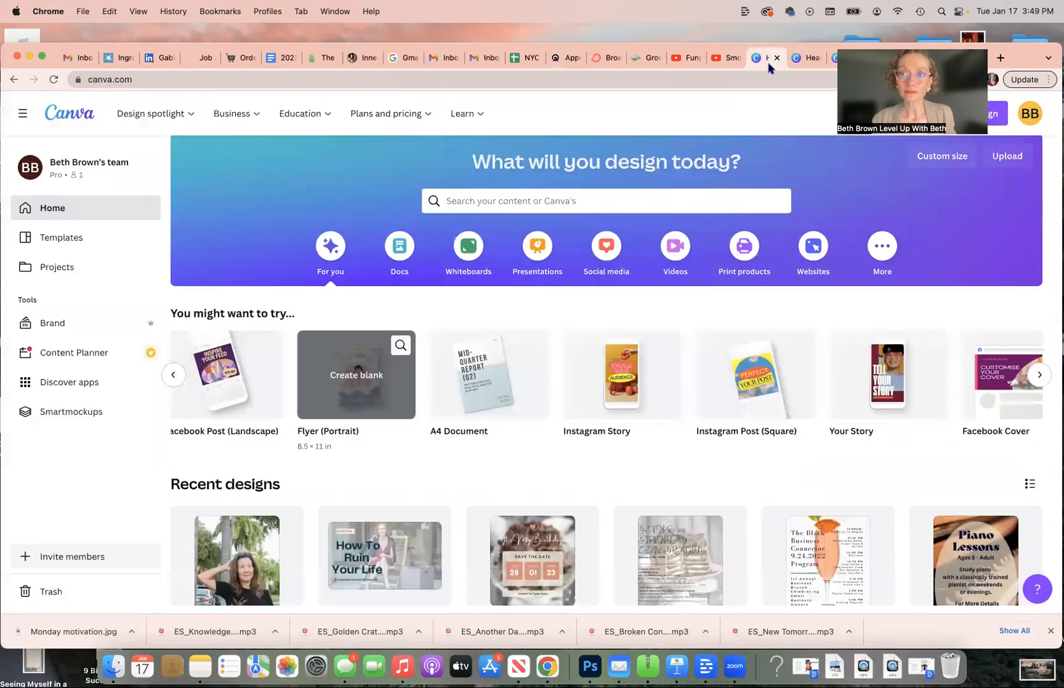
click(803, 61)
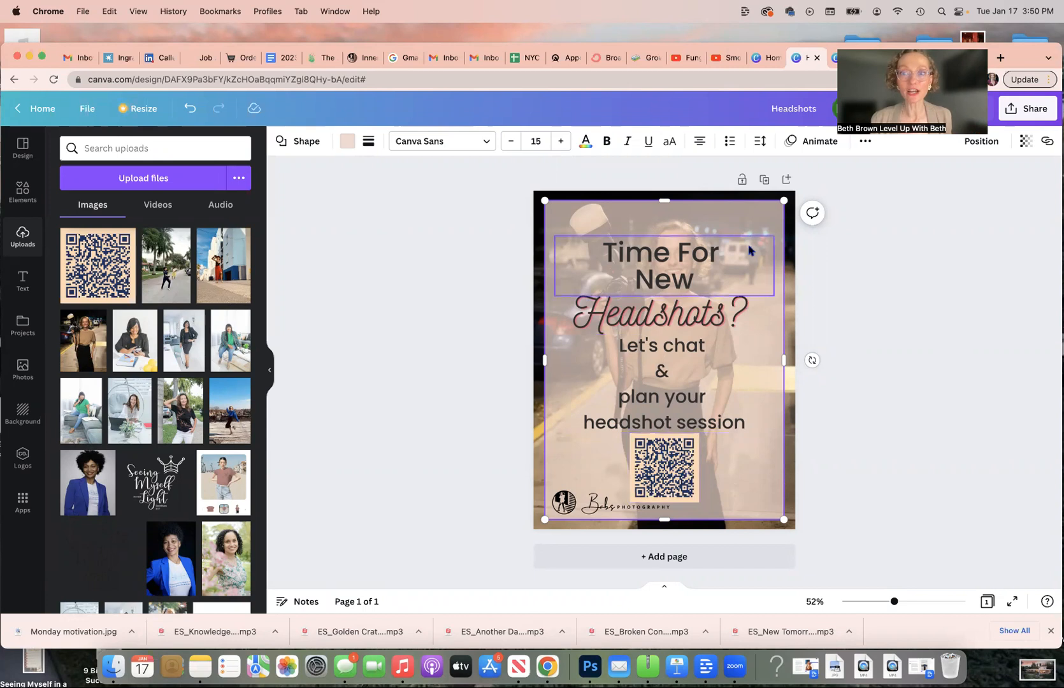
drag(717, 256, 715, 247)
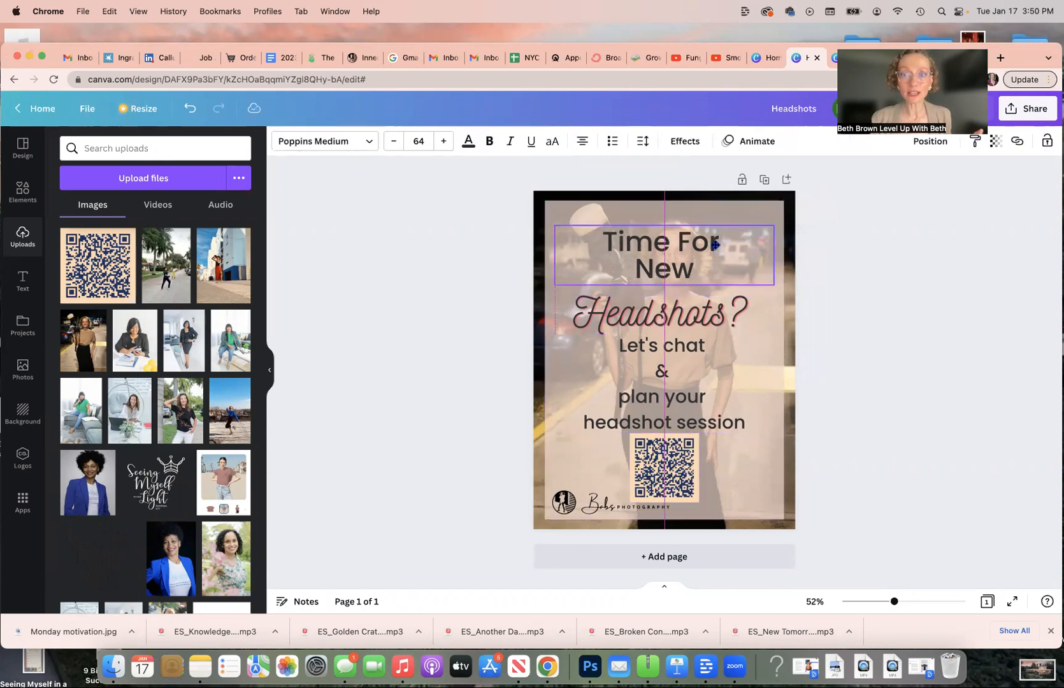
drag(705, 317, 705, 307)
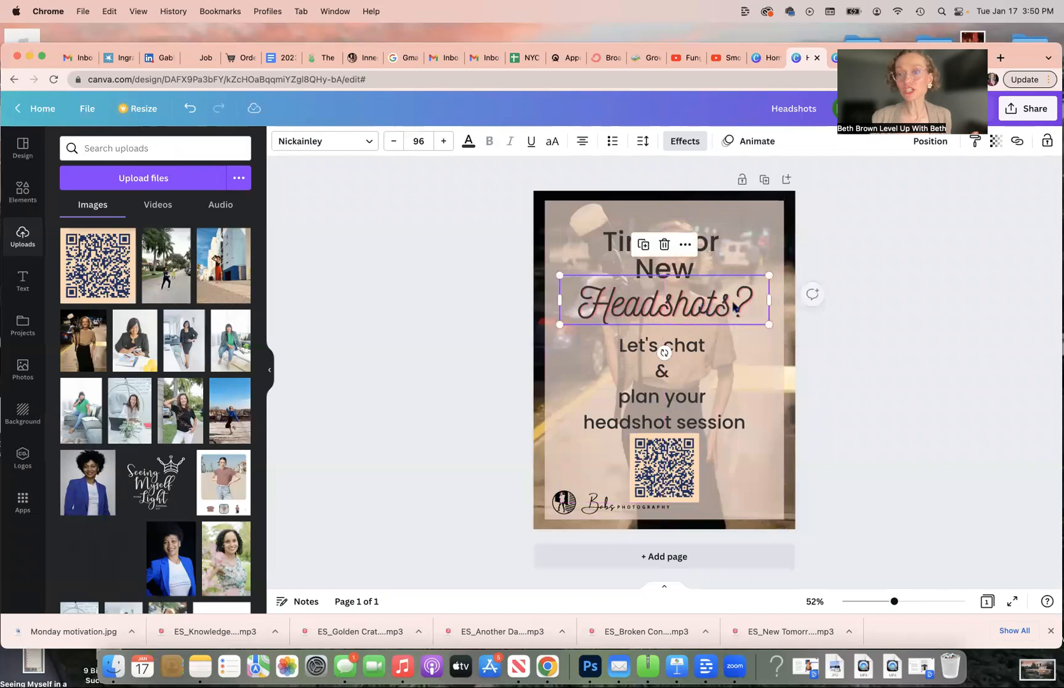
click(880, 301)
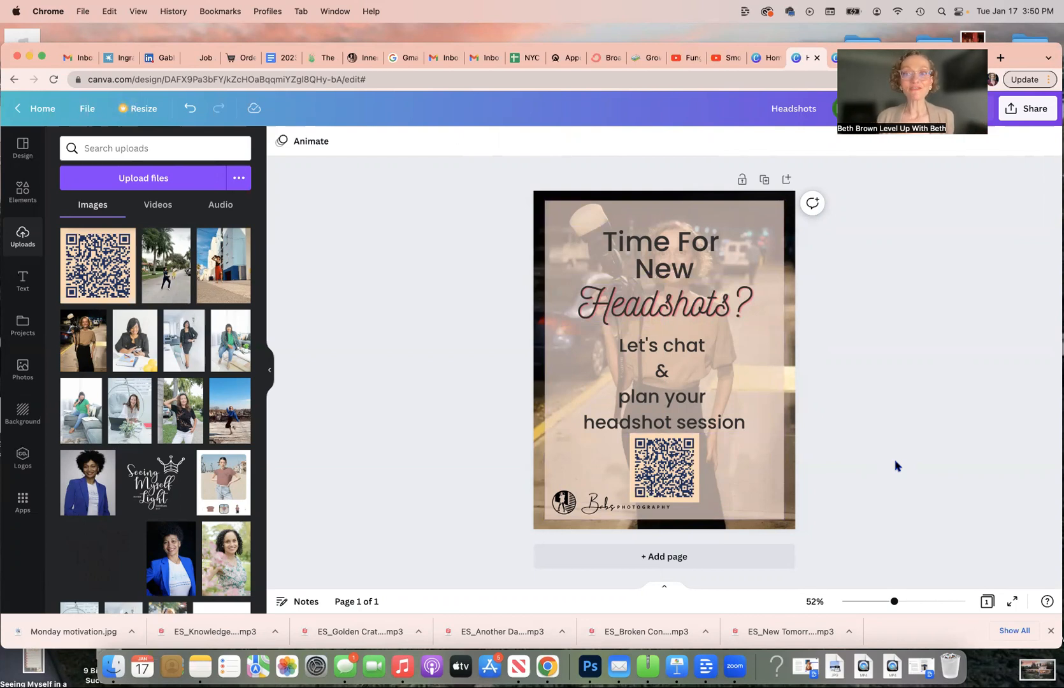
Shift the translucent overlay rectangle slightly down behind the flyer's text
click(679, 394)
mouse_move(680, 394)
mouse_down()
mouse_move(678, 381)
mouse_move(670, 415)
mouse_up()
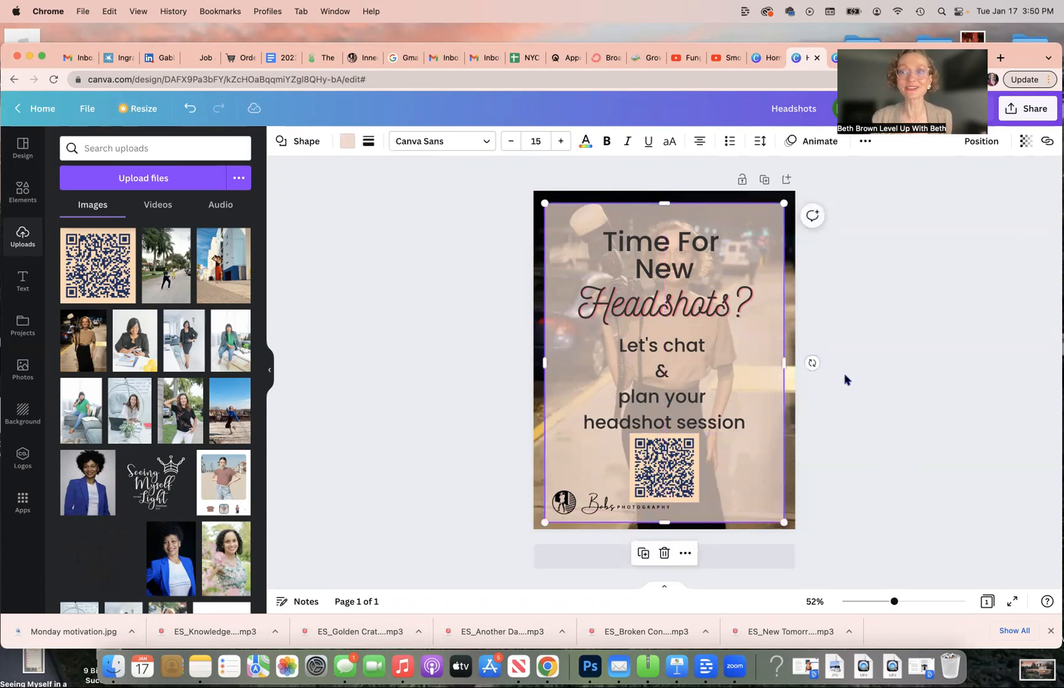
click(845, 381)
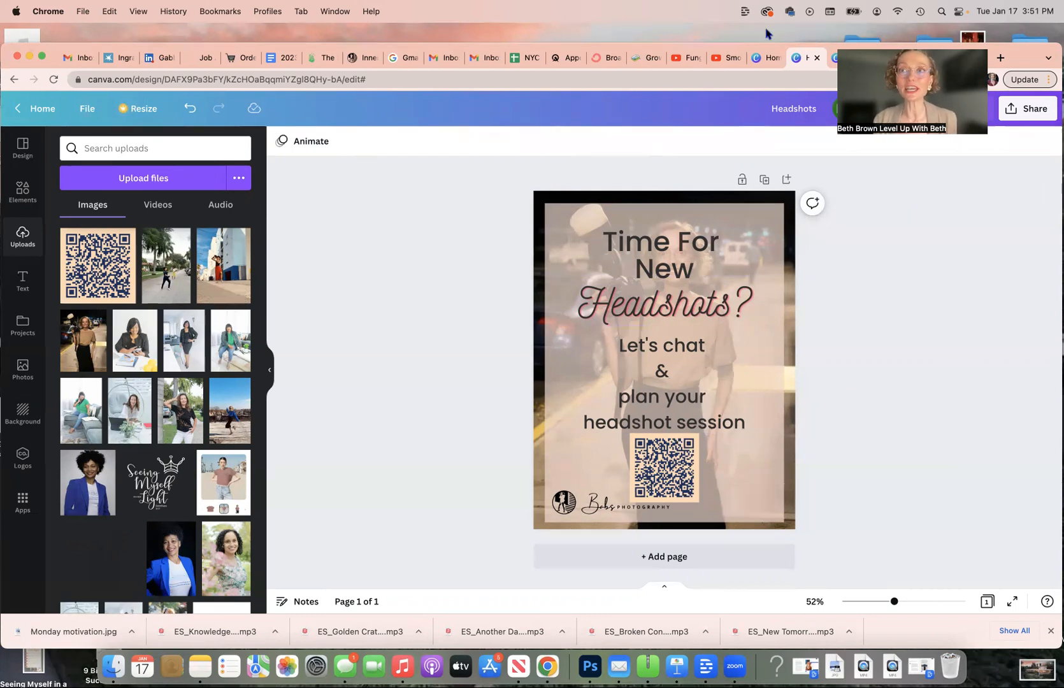
Browse the recent designs on the Canva home page and open the "Just in time for the holidays!" Instagram post
click(771, 60)
scroll(617, 408, down, 4)
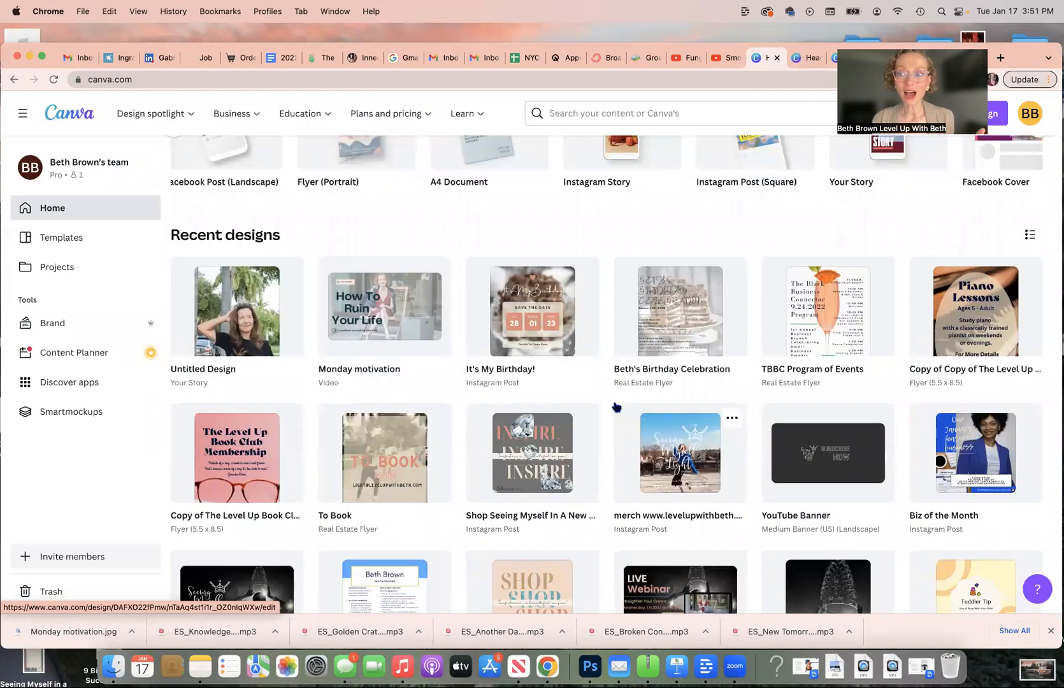
scroll(617, 408, down, 3)
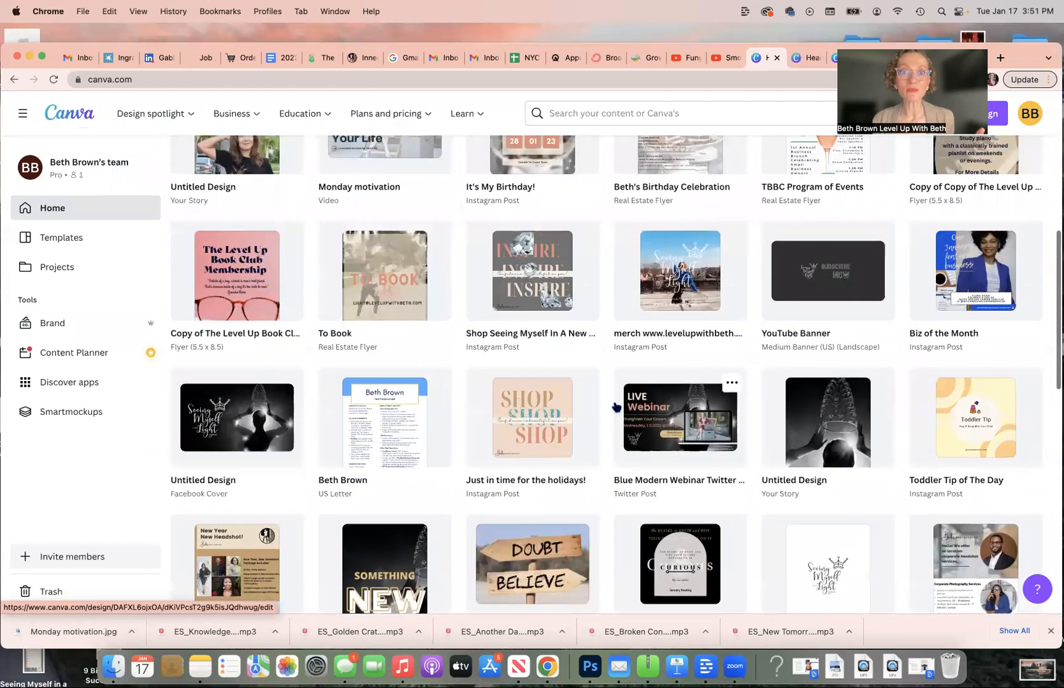
scroll(617, 408, down, 3)
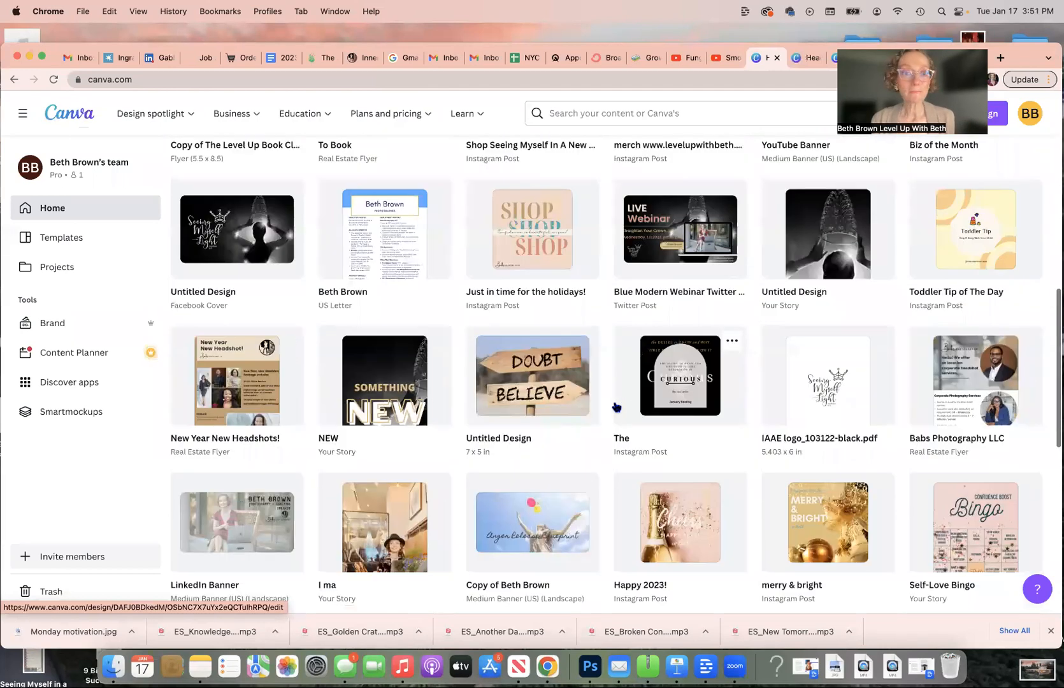
scroll(616, 408, down, 1)
click(535, 235)
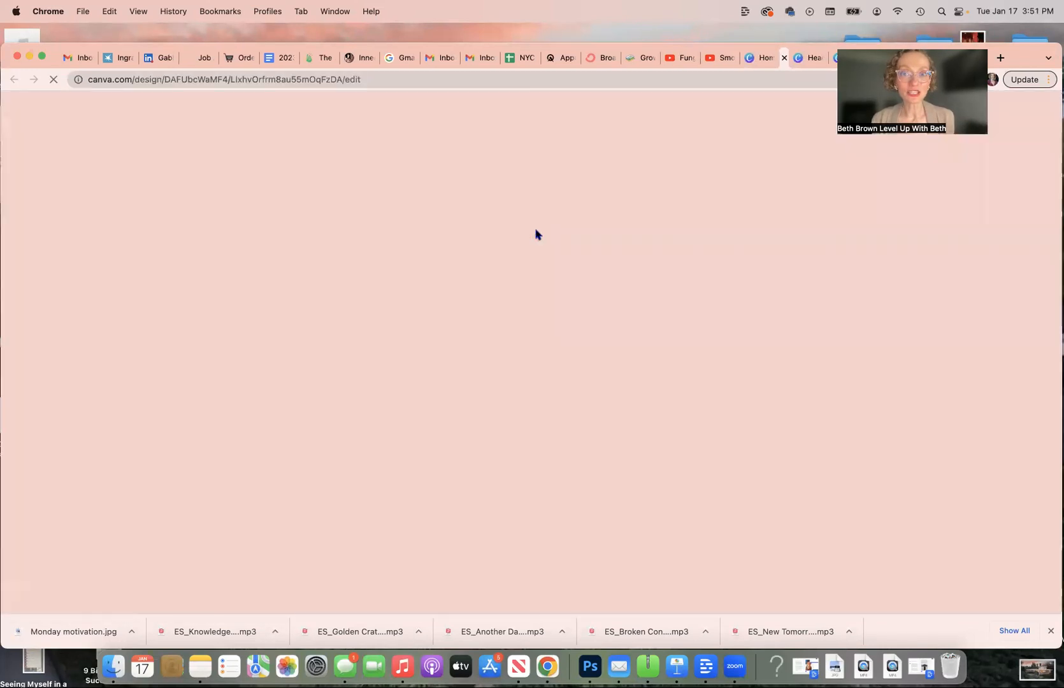
Look through the pages of the holiday shop post and return to its first page
scroll(547, 373, down, 2)
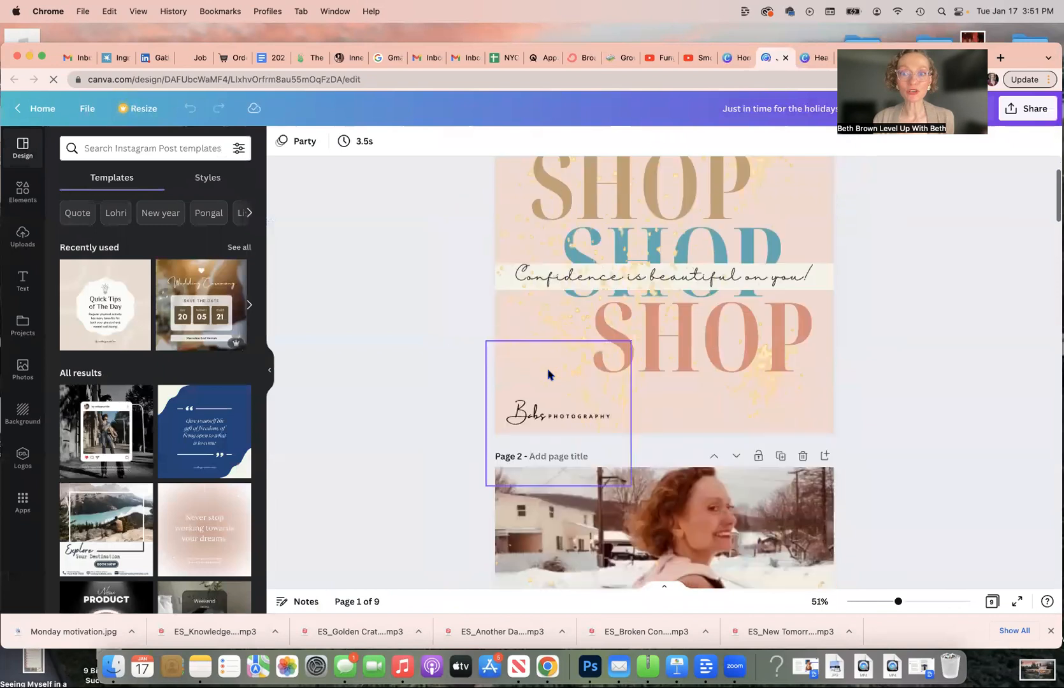
scroll(548, 375, down, 7)
scroll(549, 374, up, 8)
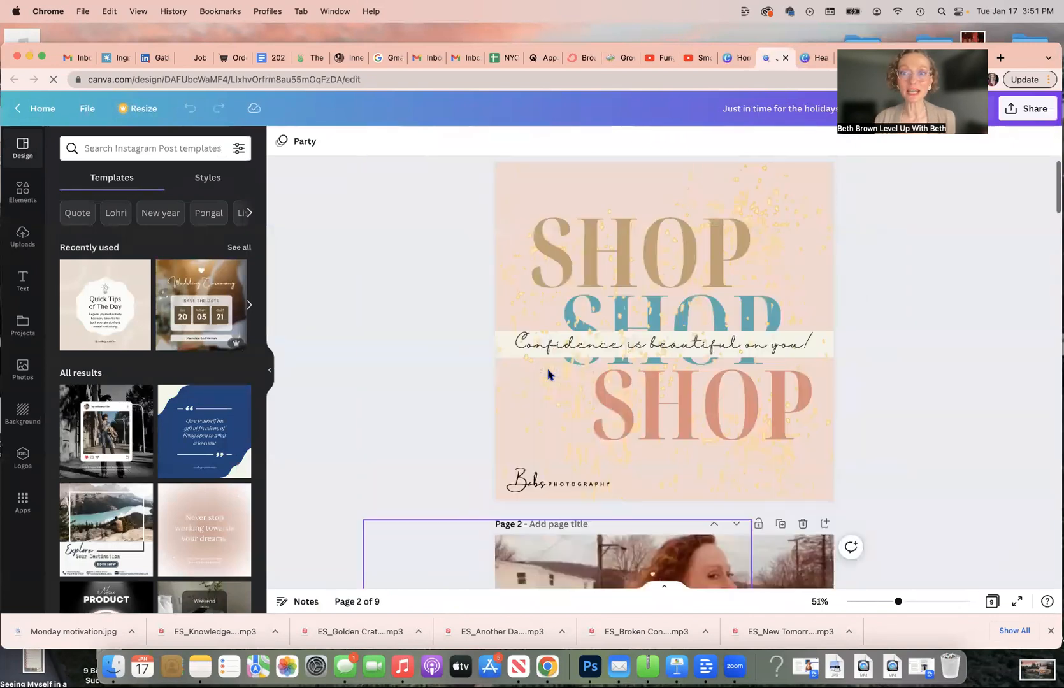
scroll(548, 375, down, 20)
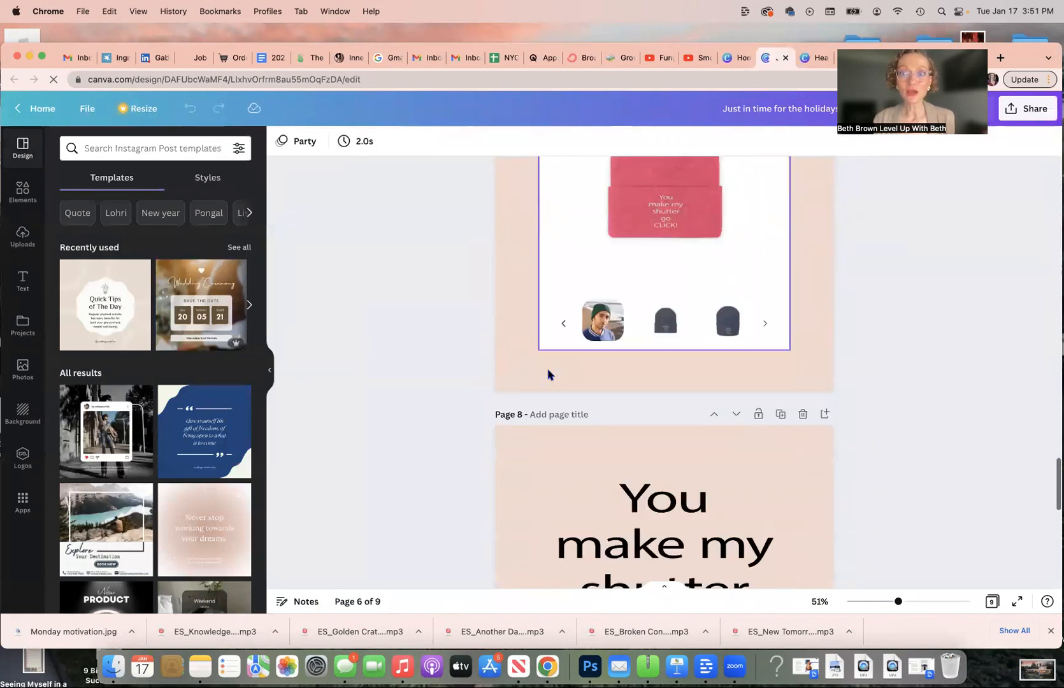
scroll(548, 374, down, 6)
scroll(548, 370, up, 20)
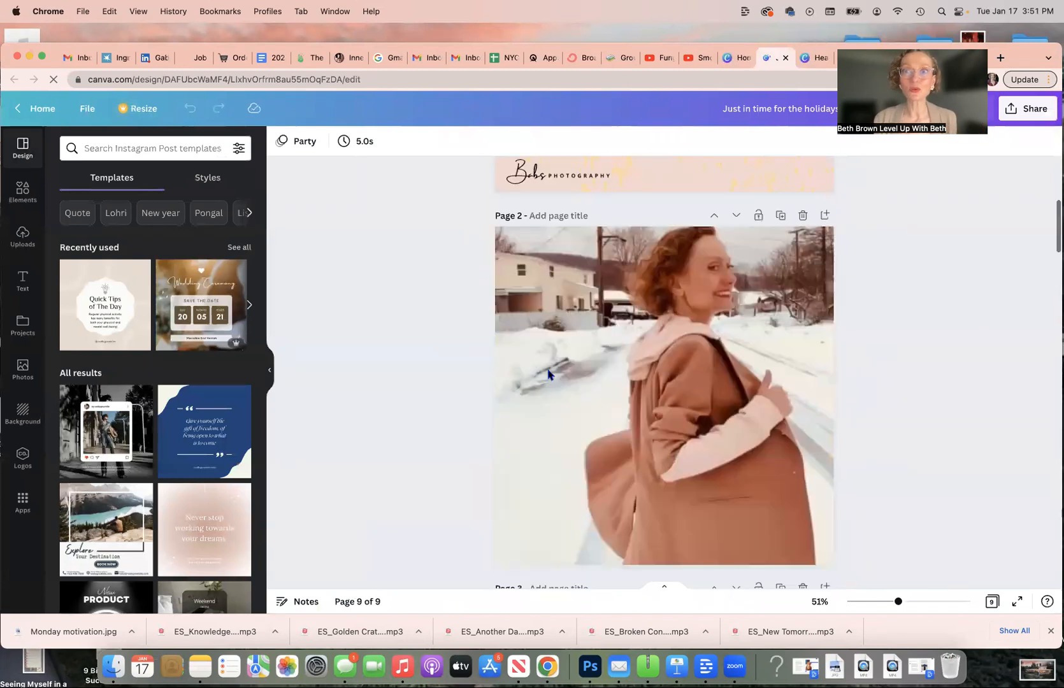
scroll(549, 358, up, 2)
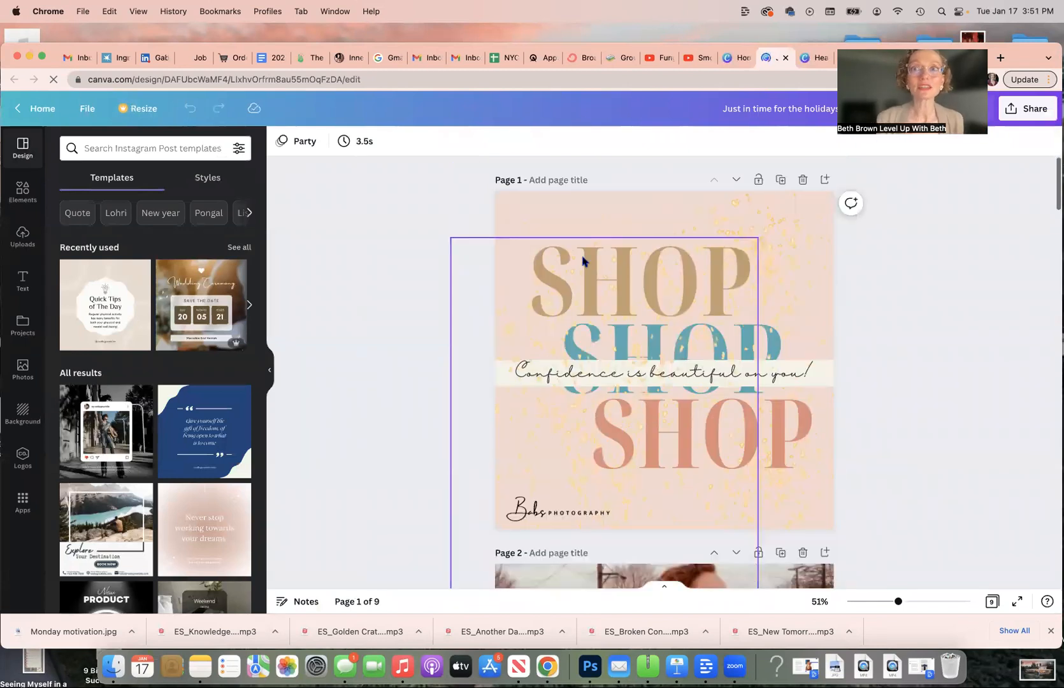
Close the holiday post and open the photographer's US Letter résumé from the recent designs
click(785, 60)
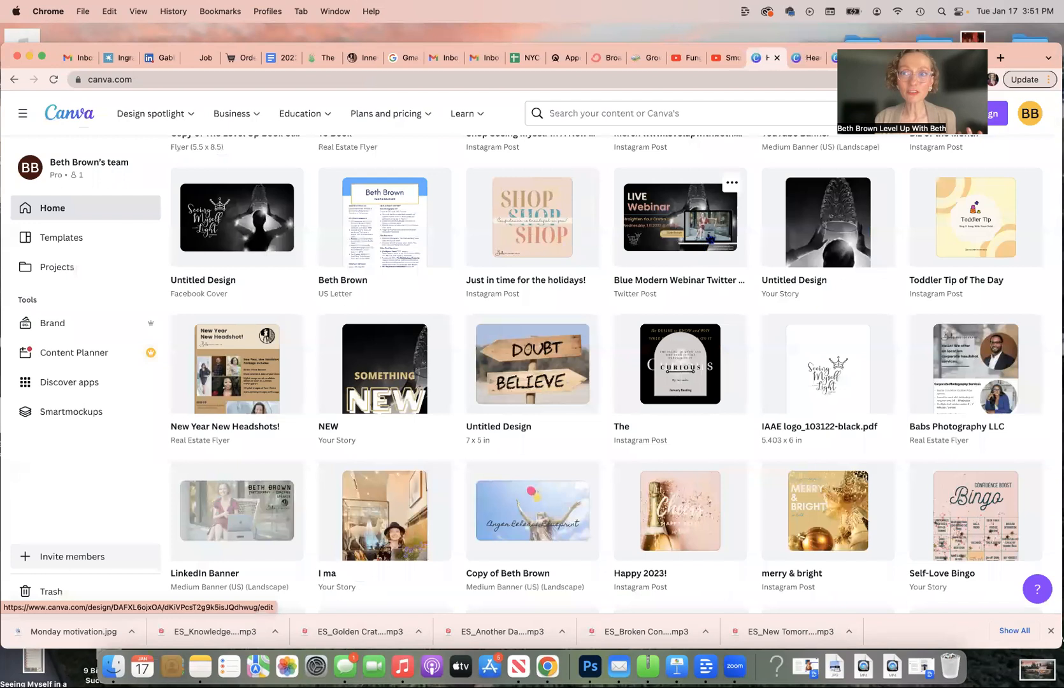
click(417, 247)
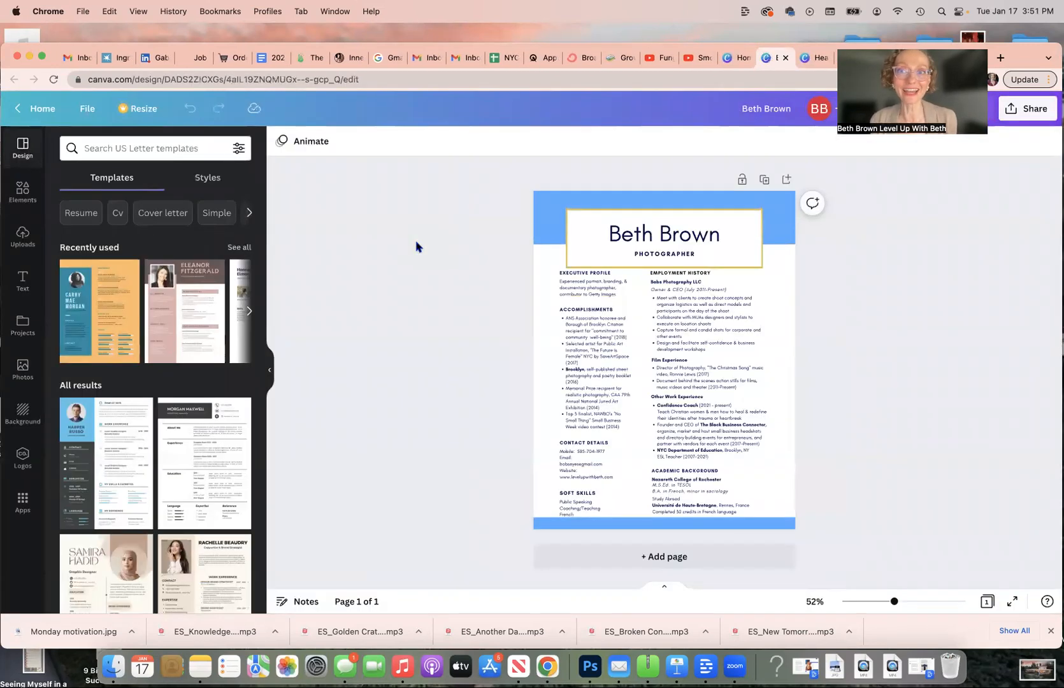
Close the résumé, view the "NEW" Your Story design from the recent designs, and close it again
click(786, 57)
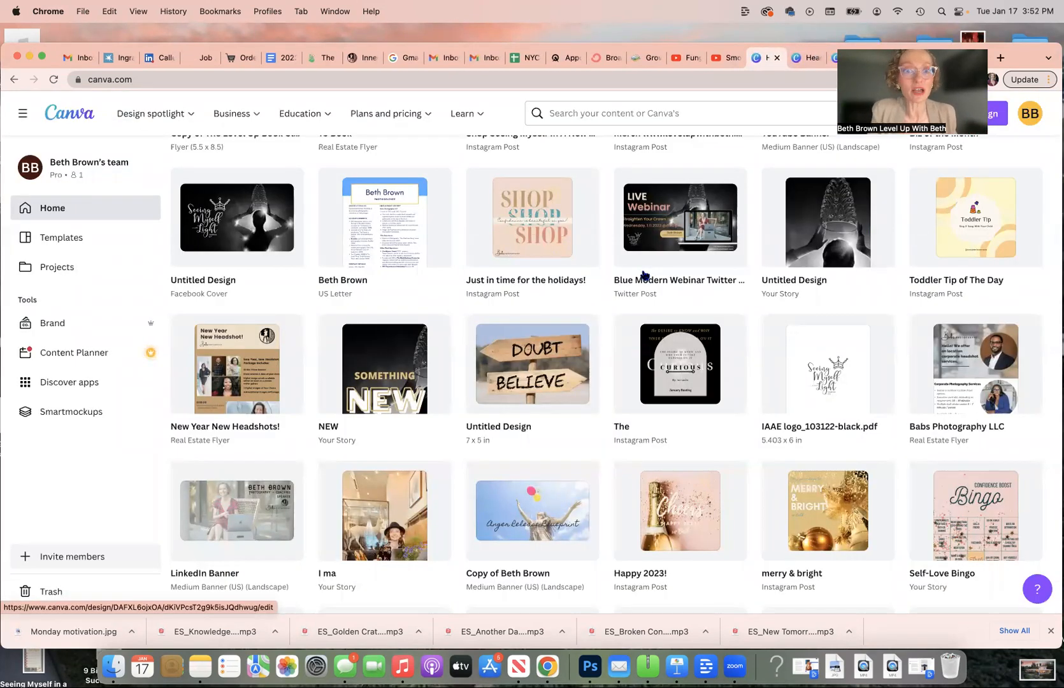
click(392, 378)
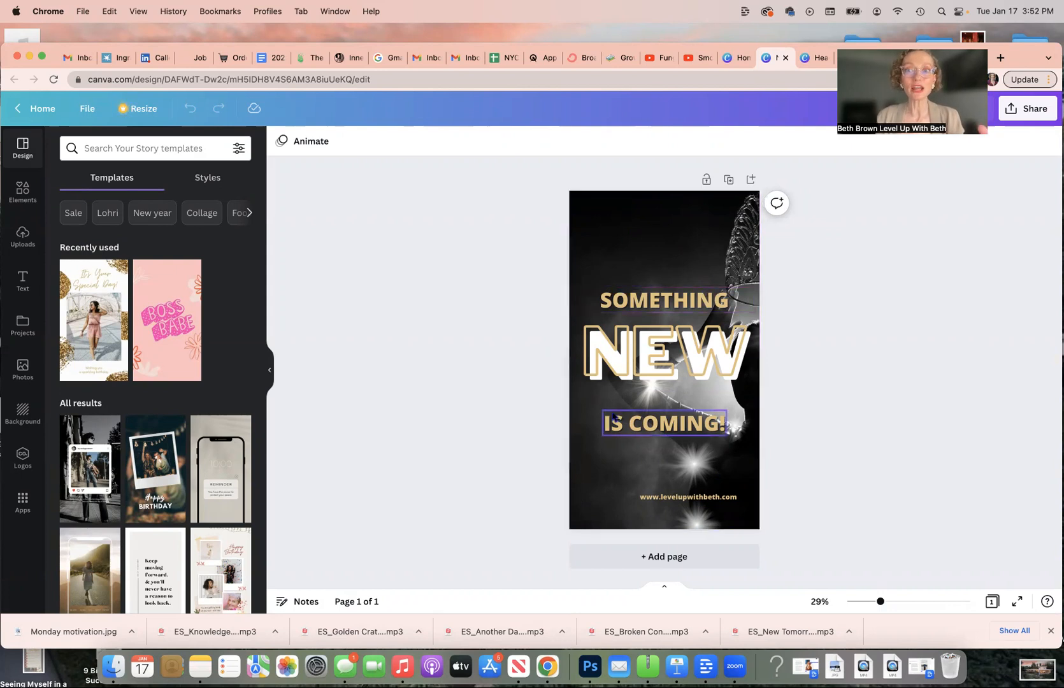
click(785, 58)
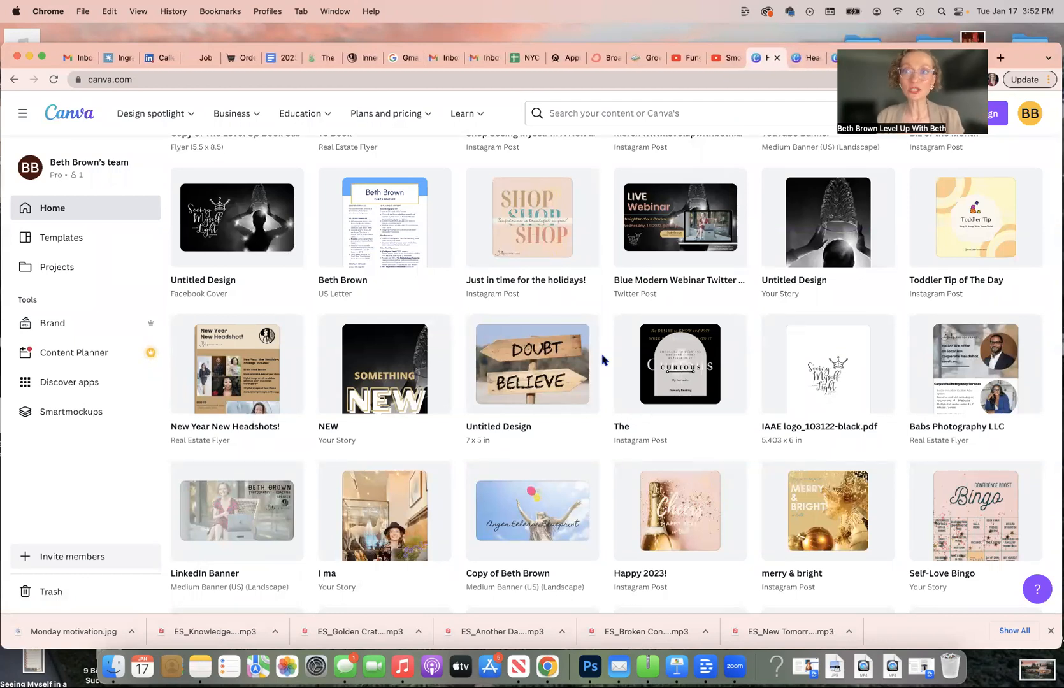
Look over the thumbnails of the recent designs on the Canva home page and return to the start of the page
scroll(603, 360, up, 5)
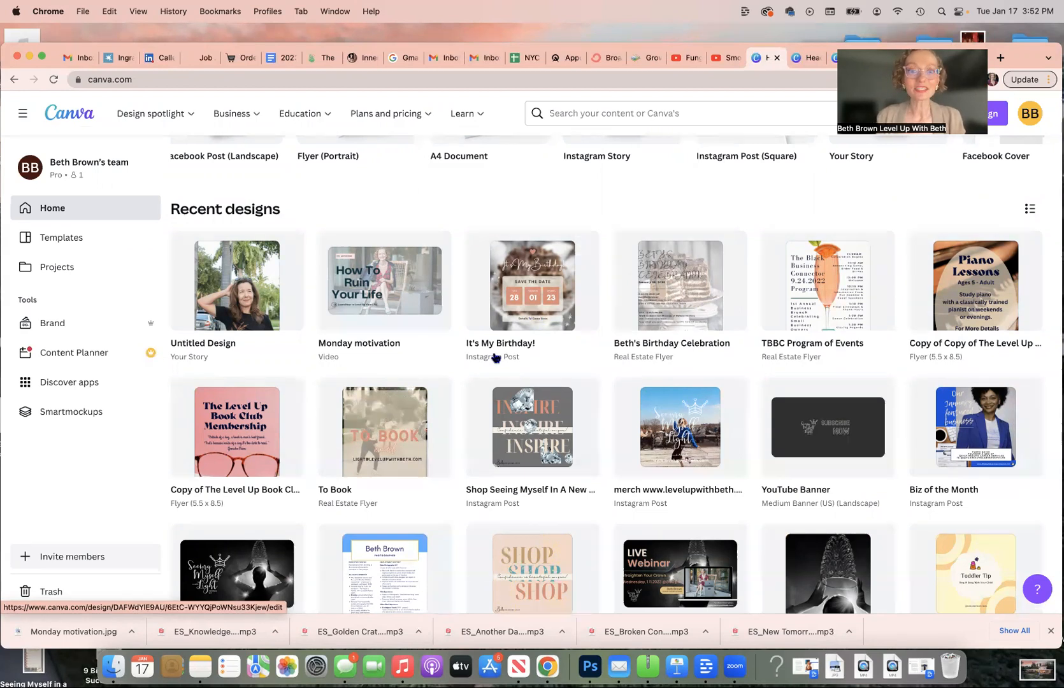
scroll(496, 358, down, 3)
scroll(496, 358, down, 2)
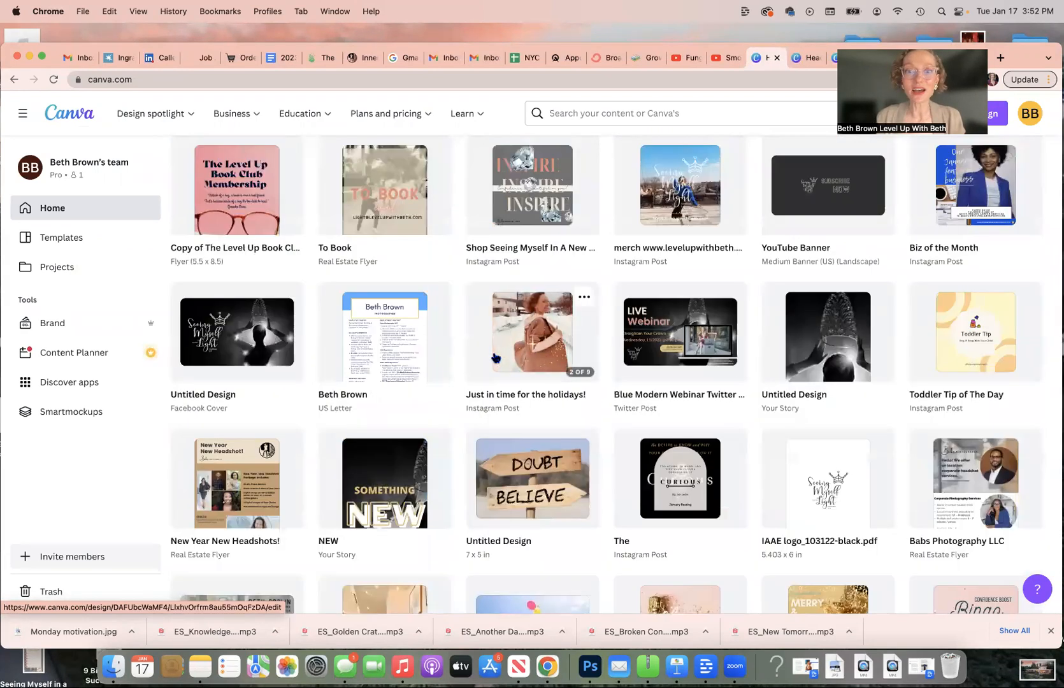
scroll(495, 356, down, 3)
scroll(495, 354, up, 10)
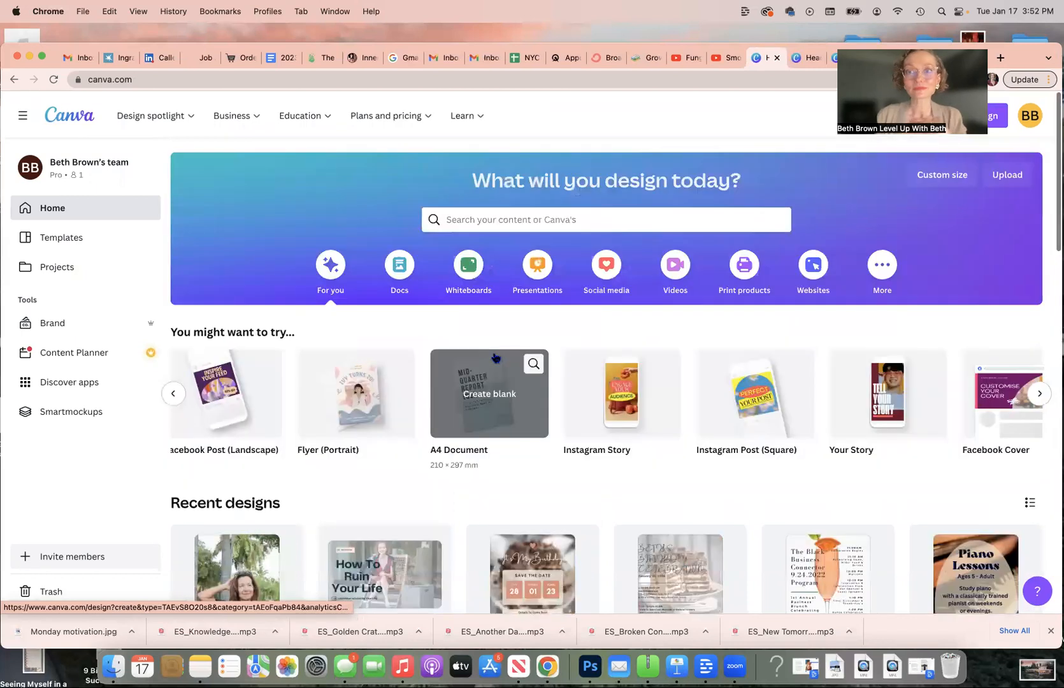